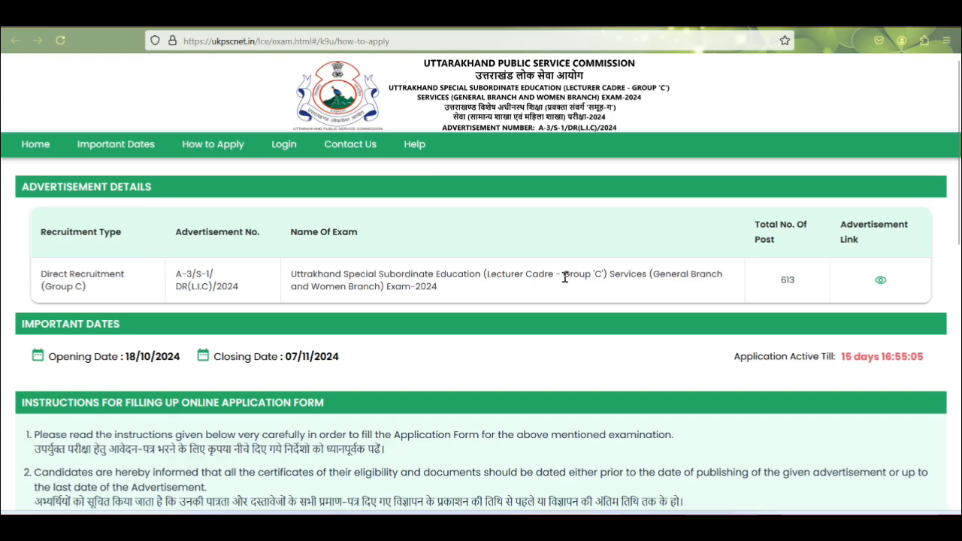
- Review the advertisement details, important dates and application form instructions on the UKPSC Lecturer Cadre Exam-2024 page
scroll(564, 277, down, 1)
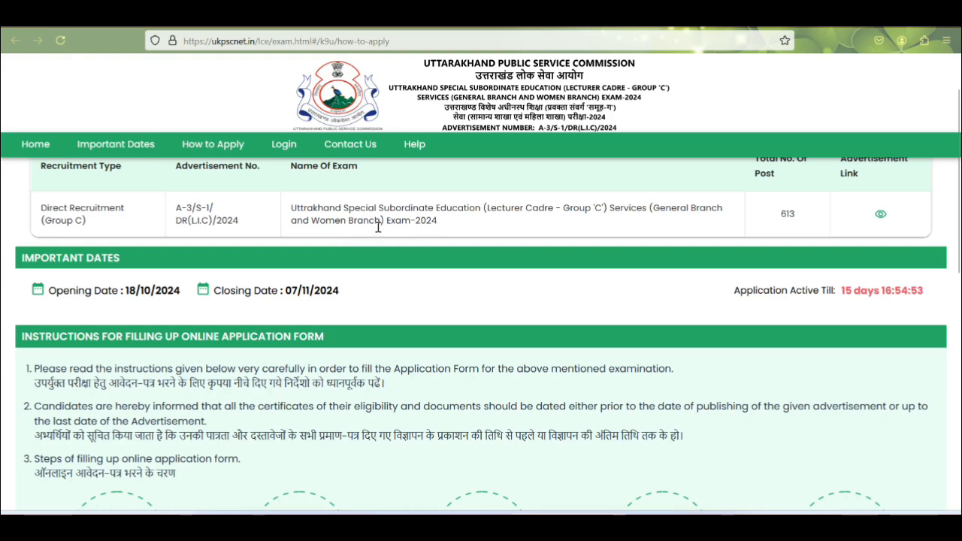
scroll(378, 223, down, 2)
scroll(318, 216, up, 1)
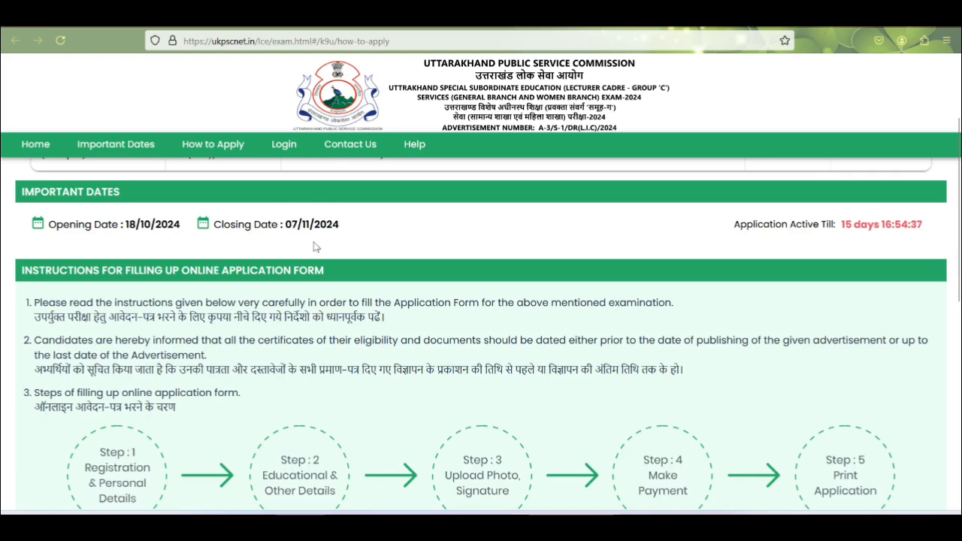
scroll(319, 242, down, 2)
scroll(320, 242, down, 2)
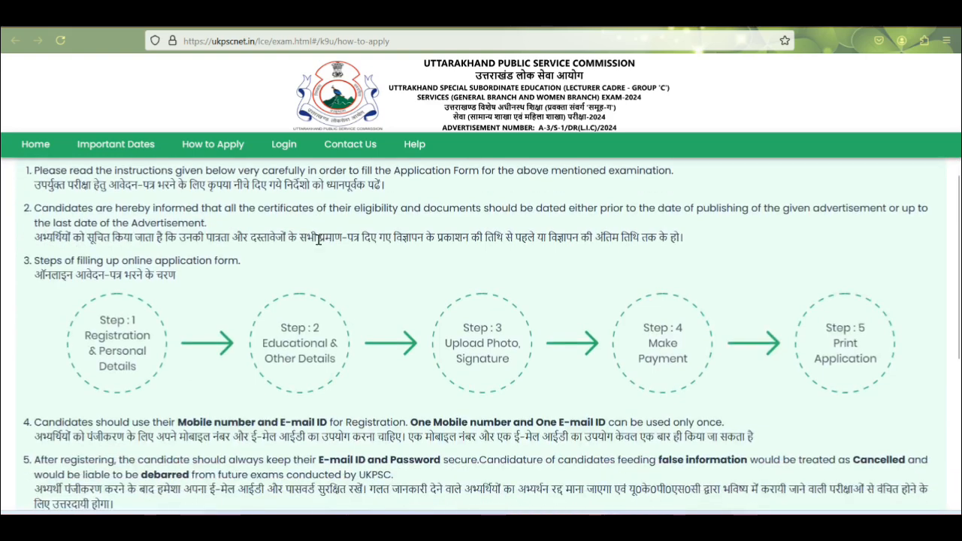
scroll(329, 234, up, 6)
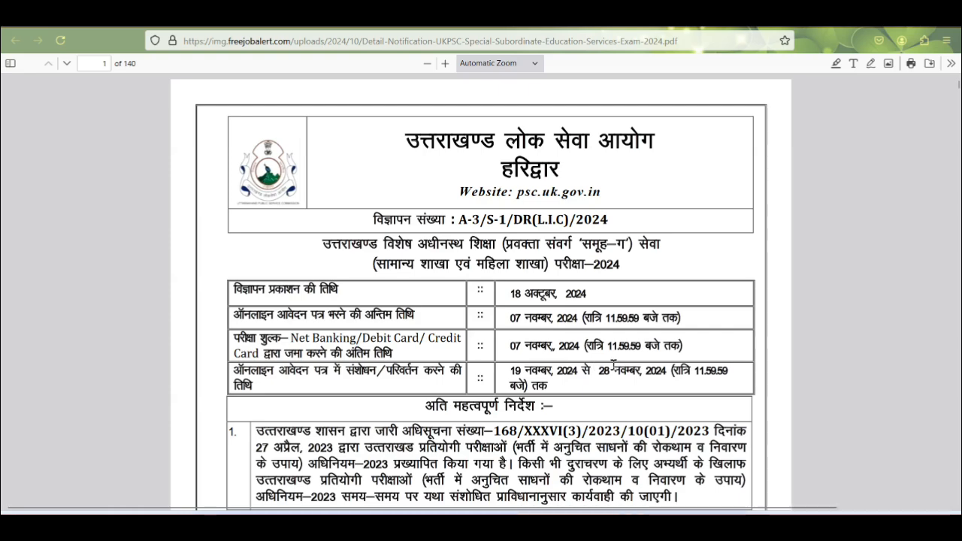
- Read the key dates and important instructions on the opening pages of the detailed notification PDF
scroll(582, 336, down, 3)
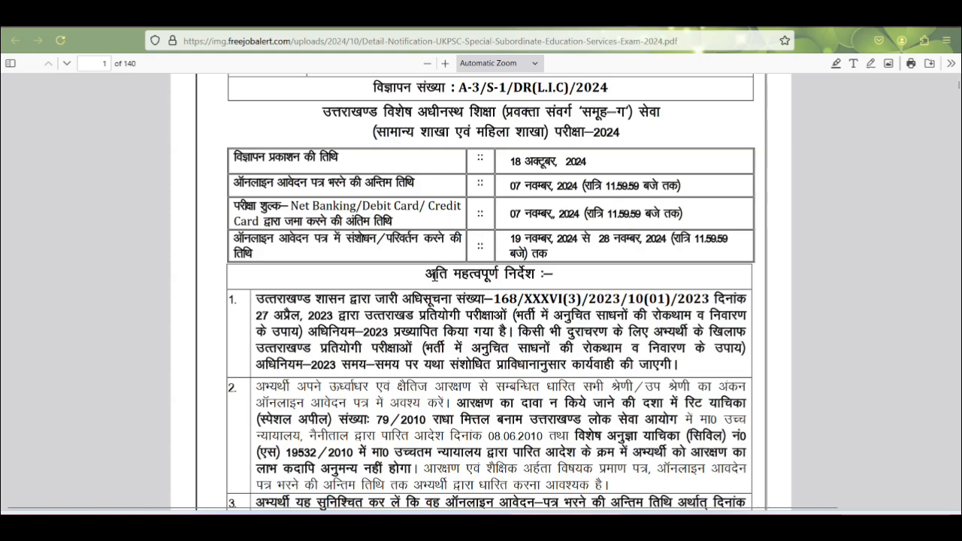
scroll(434, 275, down, 5)
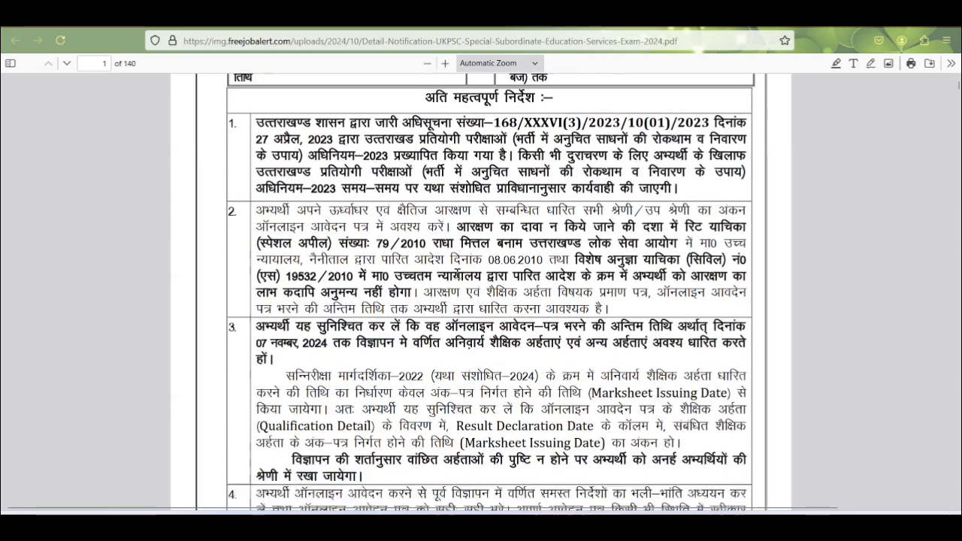
scroll(457, 275, down, 4)
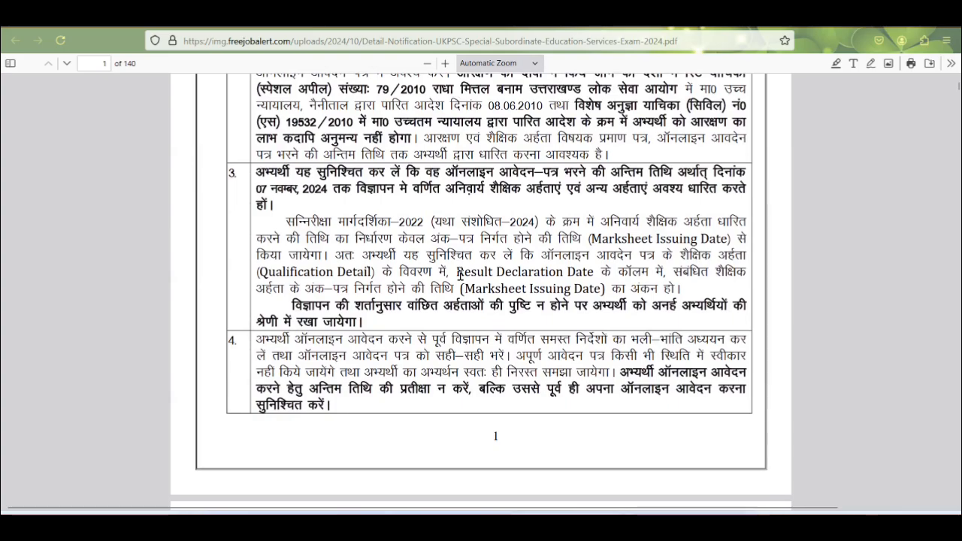
scroll(460, 274, down, 10)
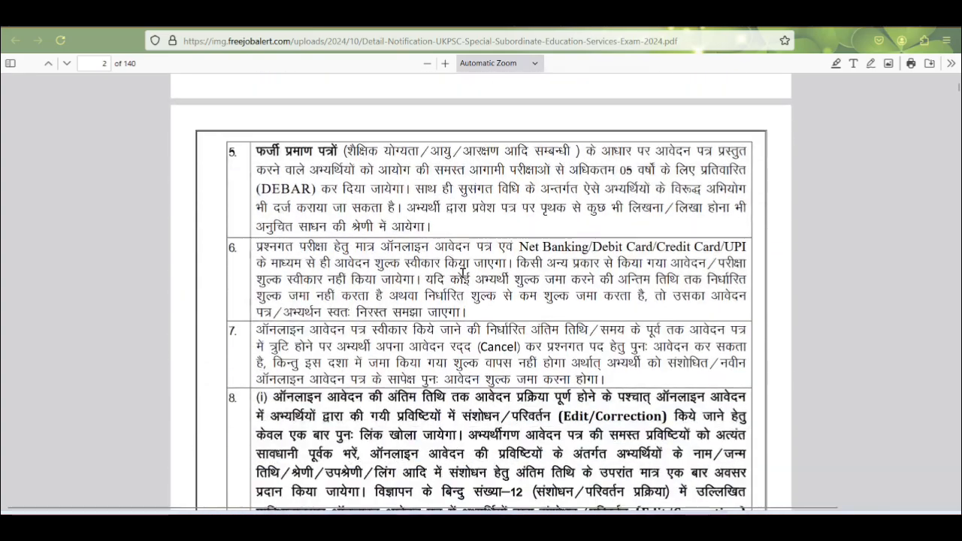
scroll(464, 272, down, 5)
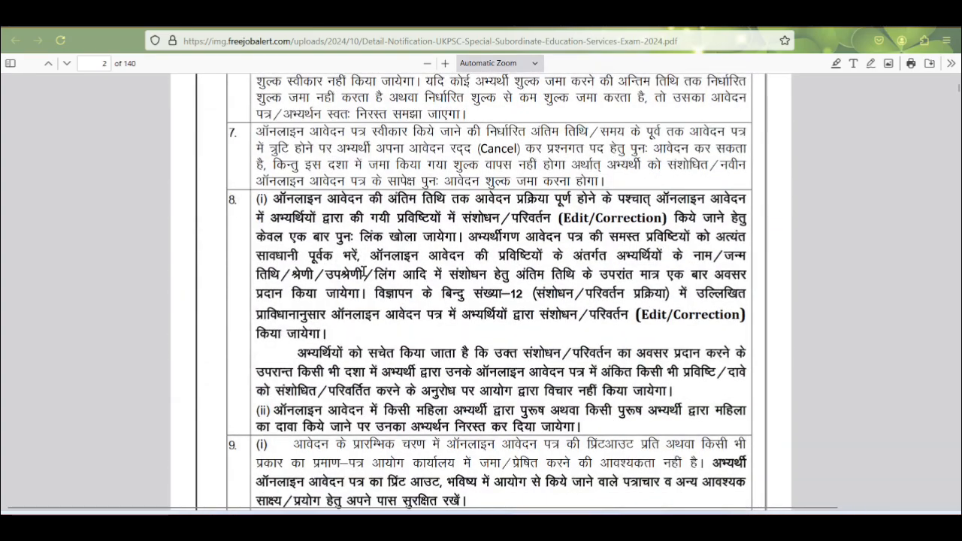
scroll(425, 271, down, 7)
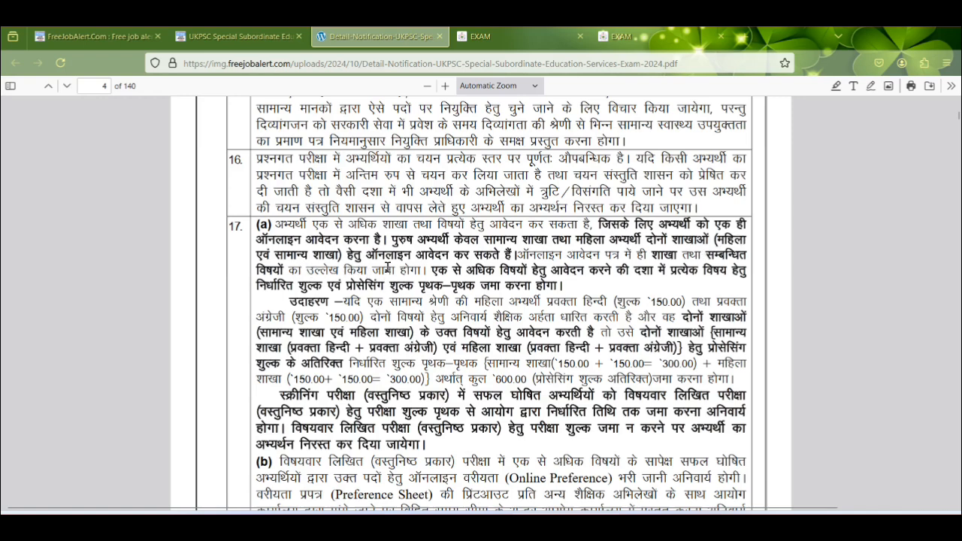
- Read instruction 17 of the notification on applying for multiple branches and subjects, fees, online preference and horizontal reservation
scroll(388, 268, down, 2)
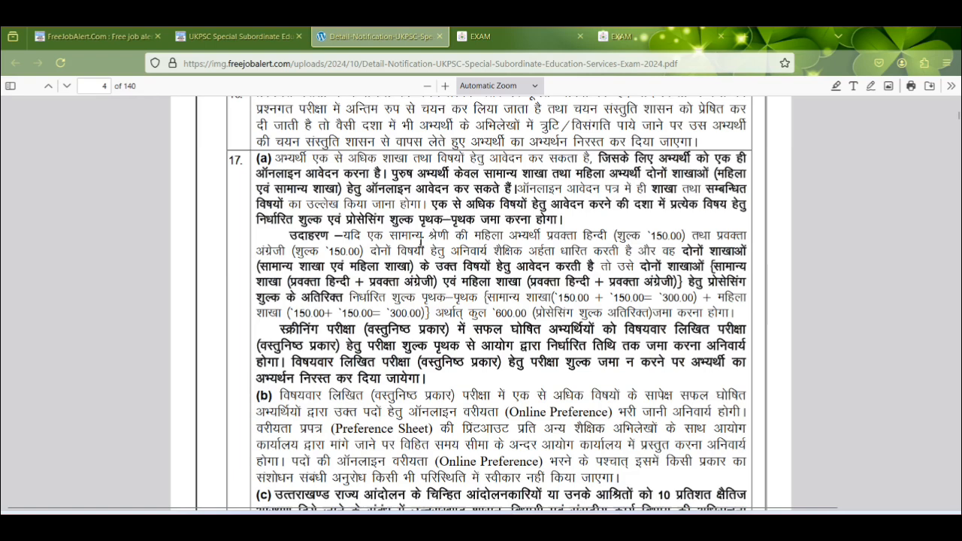
scroll(408, 241, down, 2)
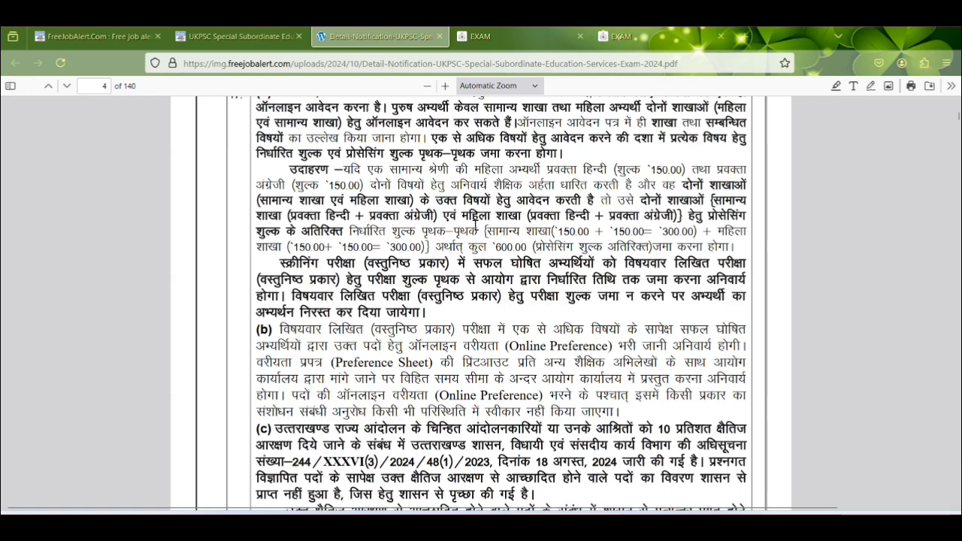
scroll(475, 226, down, 2)
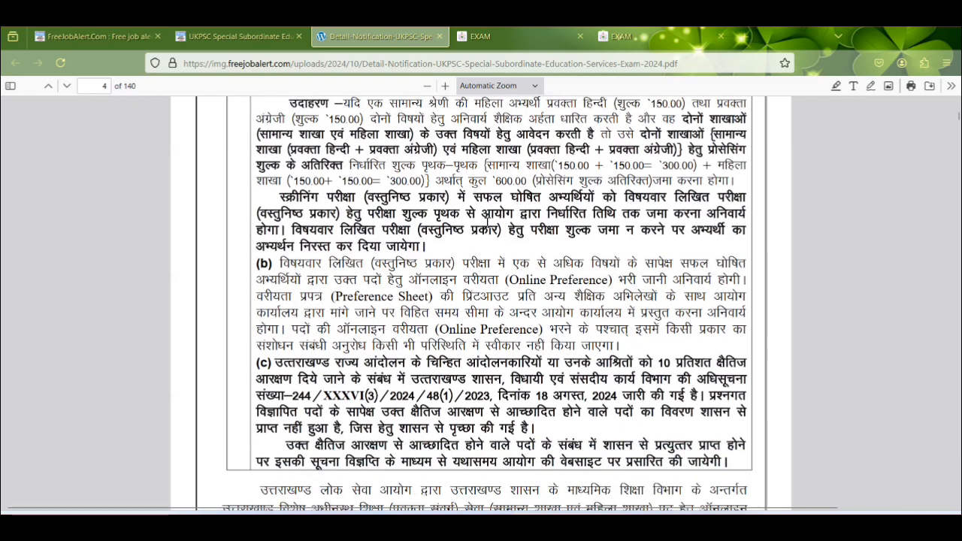
scroll(487, 219, down, 10)
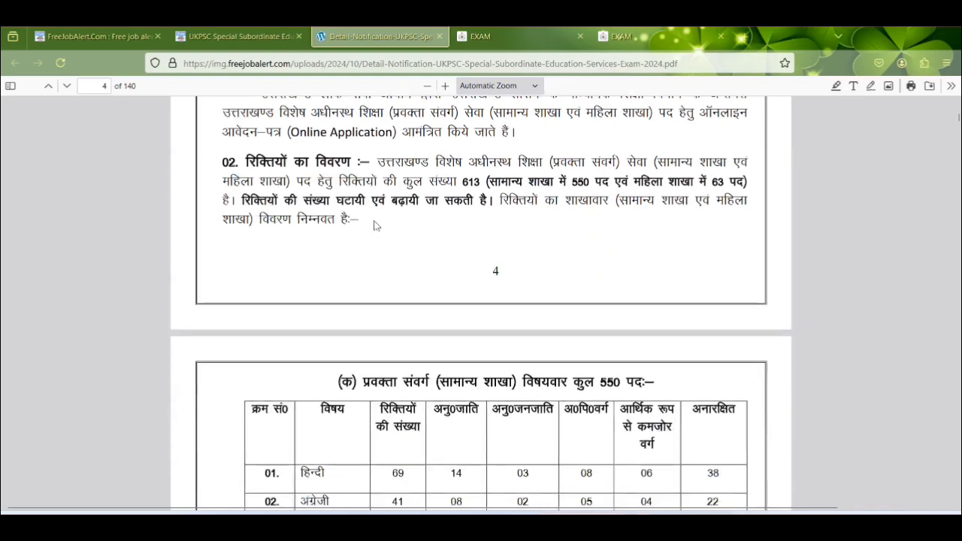
- Examine the vacancy details and the subject-wise, category-wise post table for the General Branch lecturer cadre, including its note
scroll(376, 225, up, 2)
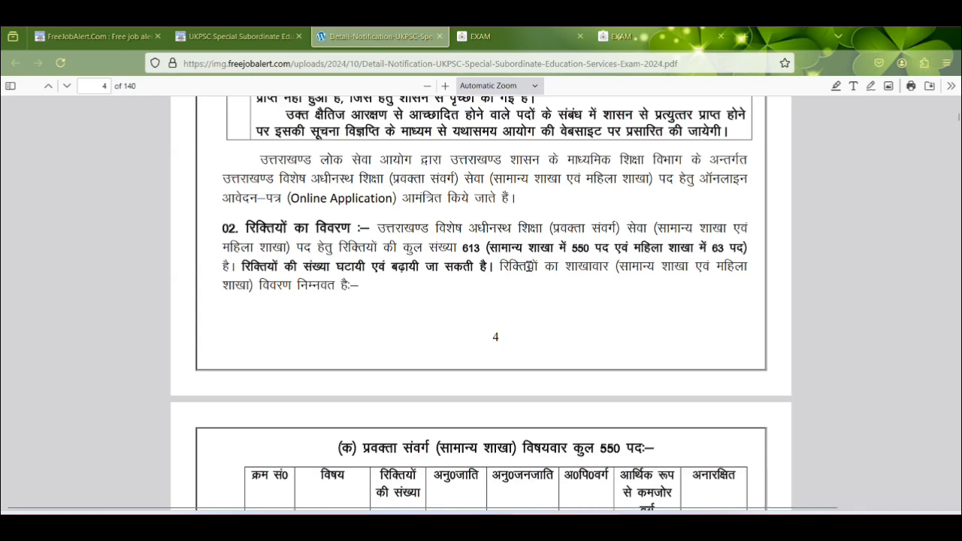
scroll(499, 269, down, 3)
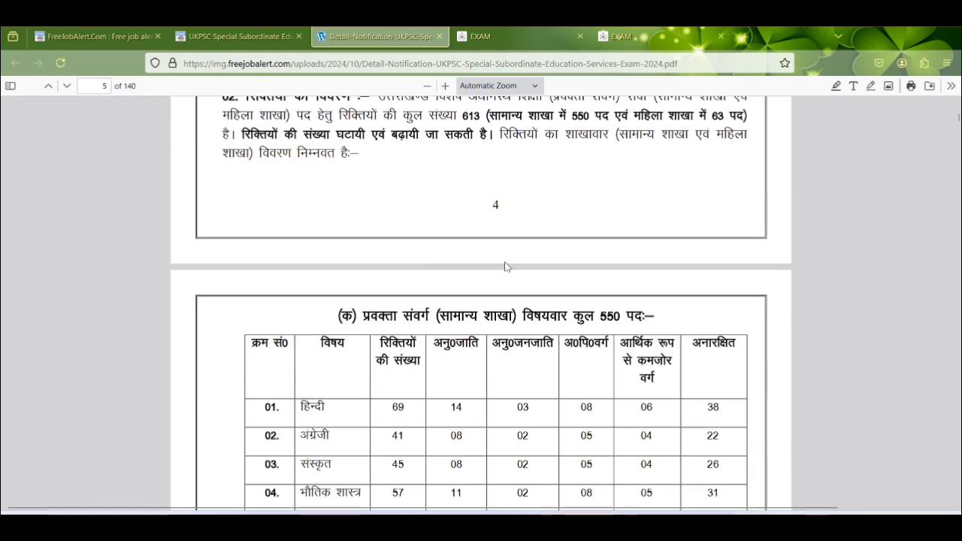
scroll(507, 261, down, 3)
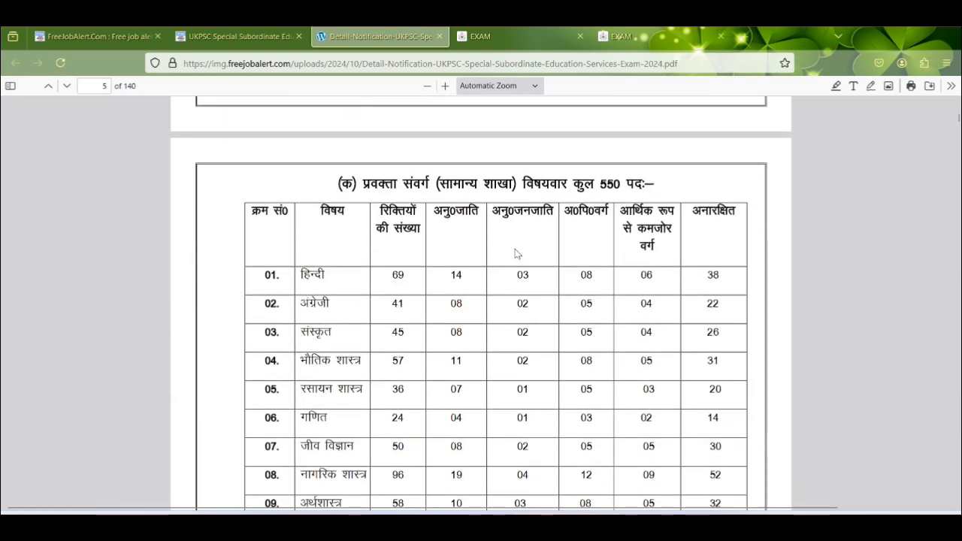
scroll(517, 253, down, 2)
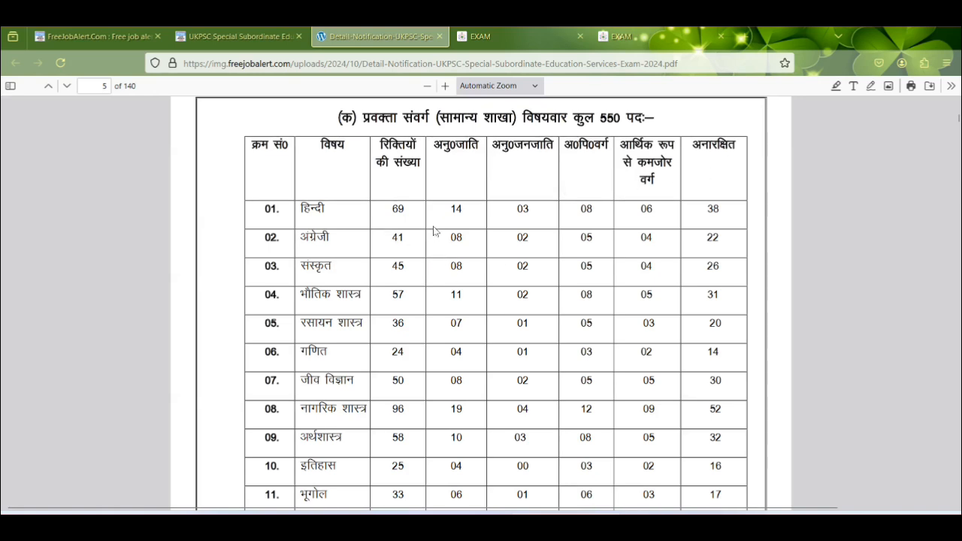
scroll(436, 229, down, 2)
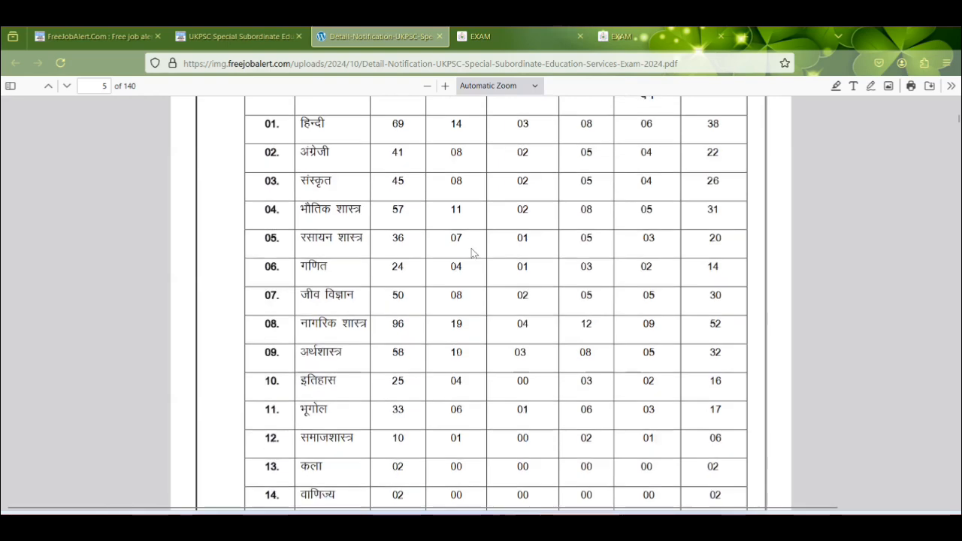
scroll(475, 255, down, 1)
scroll(478, 257, down, 2)
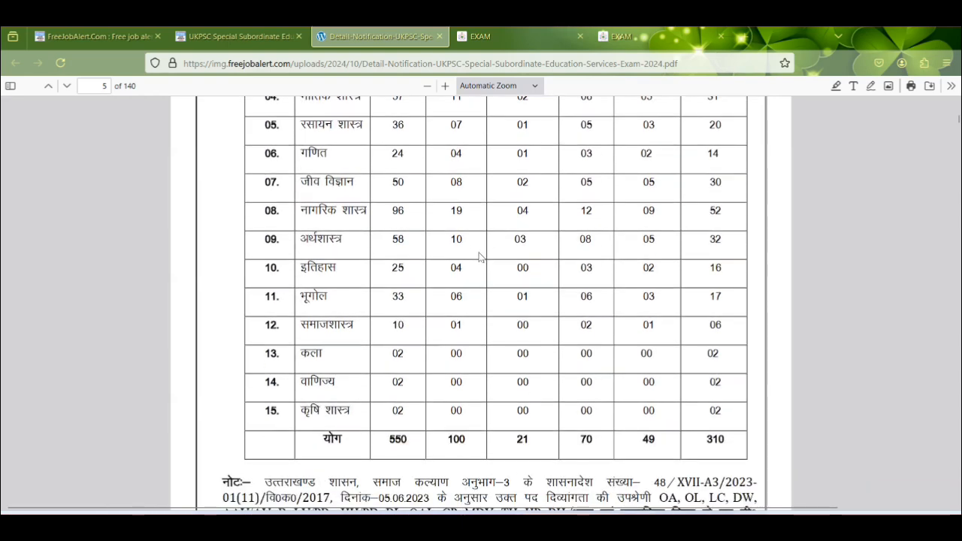
scroll(479, 257, down, 2)
scroll(483, 255, down, 5)
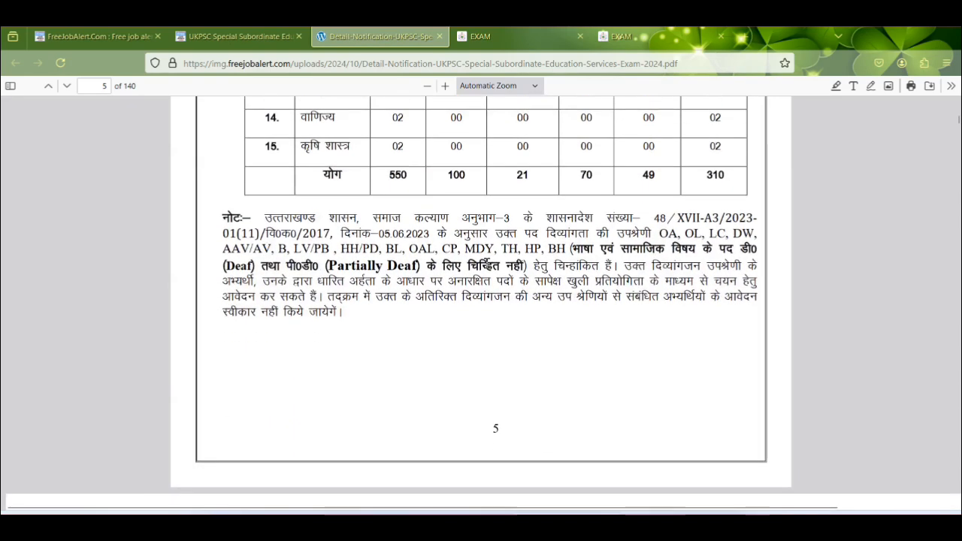
- Examine the General Branch tables for subject-wise horizontal reservation and posts for candidates with disabilities
scroll(502, 257, down, 7)
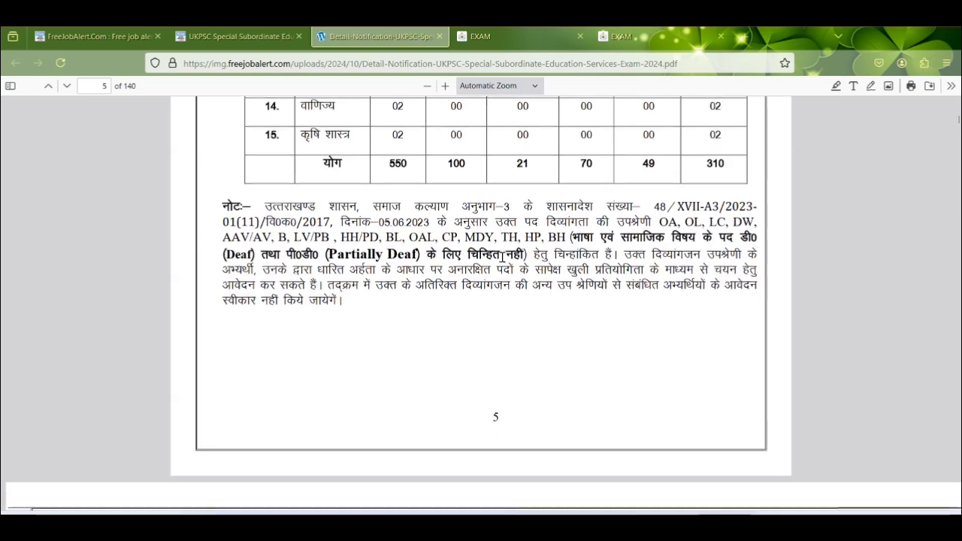
scroll(502, 262, down, 5)
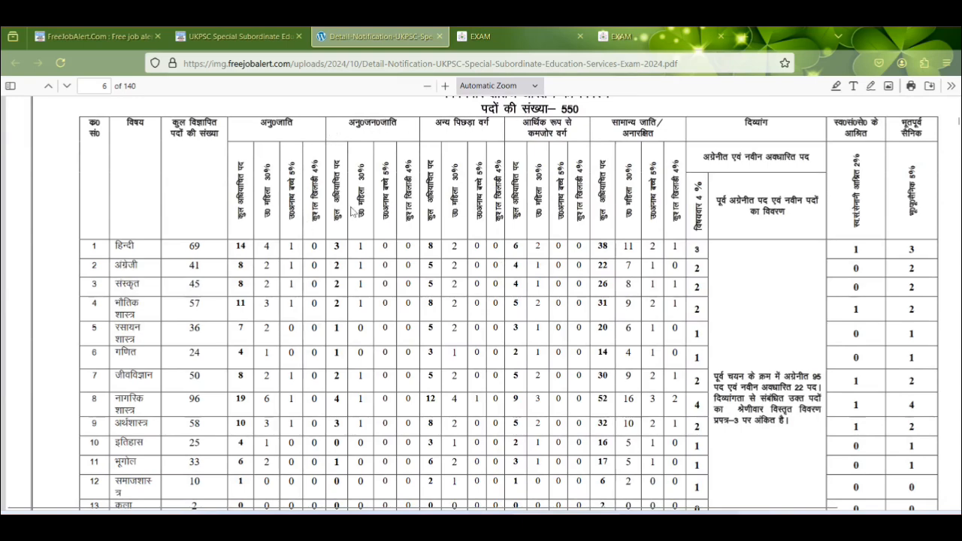
scroll(364, 202, down, 5)
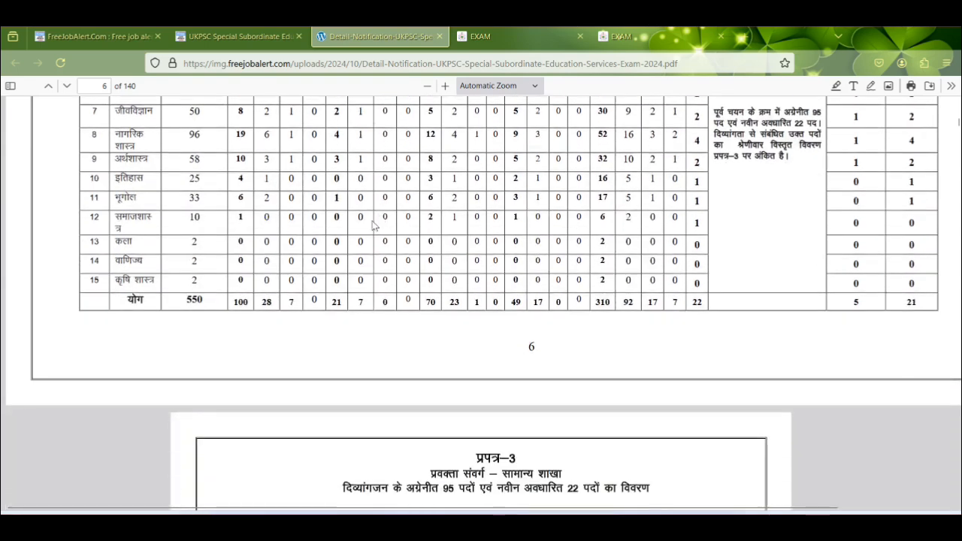
scroll(373, 225, down, 5)
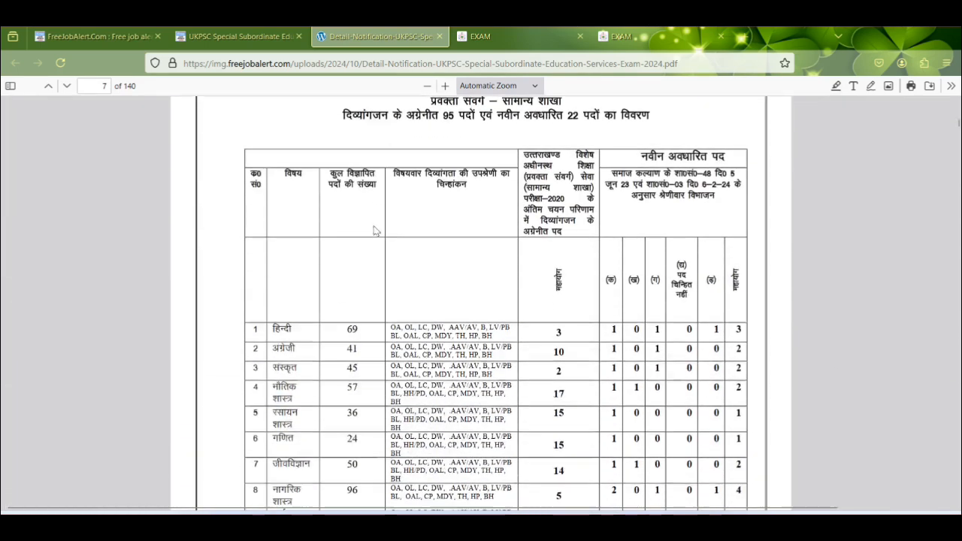
scroll(376, 231, down, 1)
scroll(443, 241, down, 3)
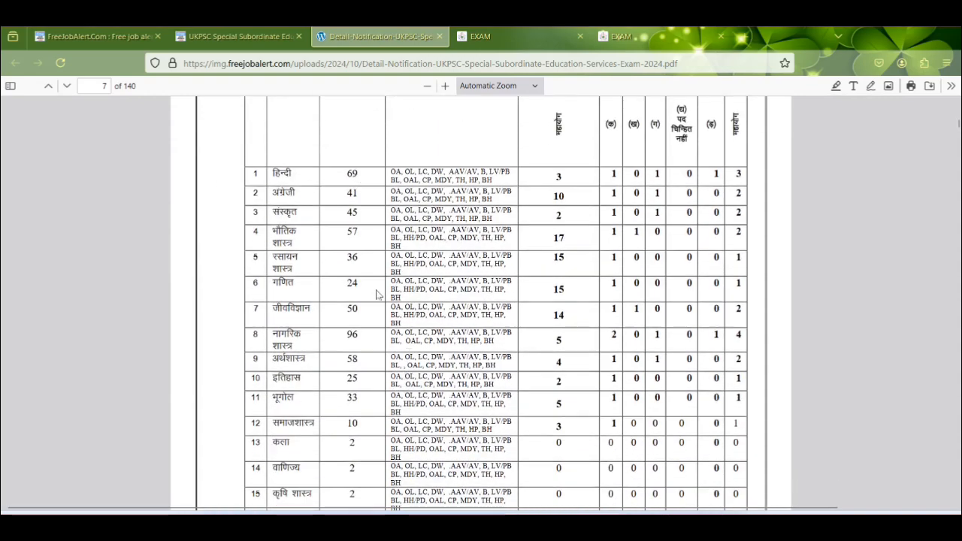
scroll(387, 329, down, 13)
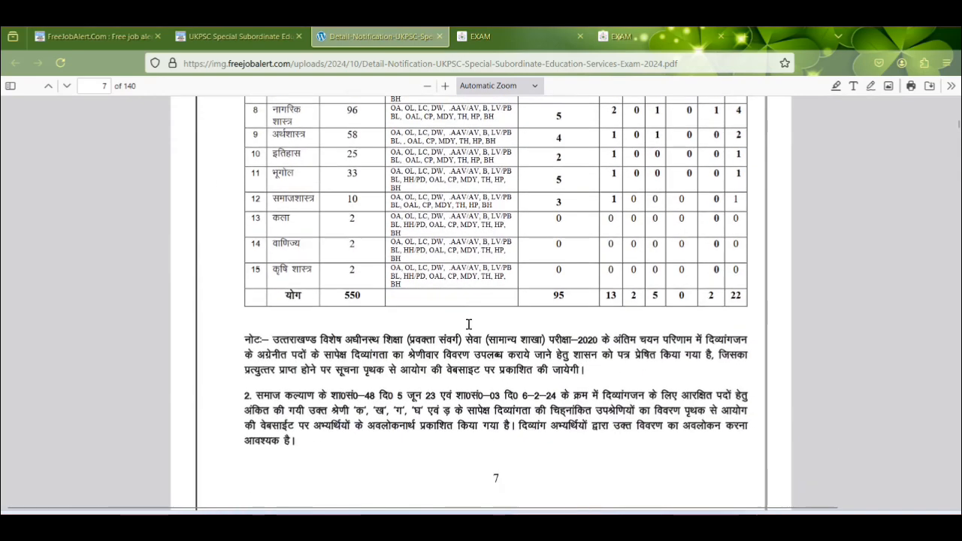
- Examine the Women Branch tables for subject-wise vacancies, horizontal reservation and posts for candidates with disabilities
scroll(453, 333, down, 3)
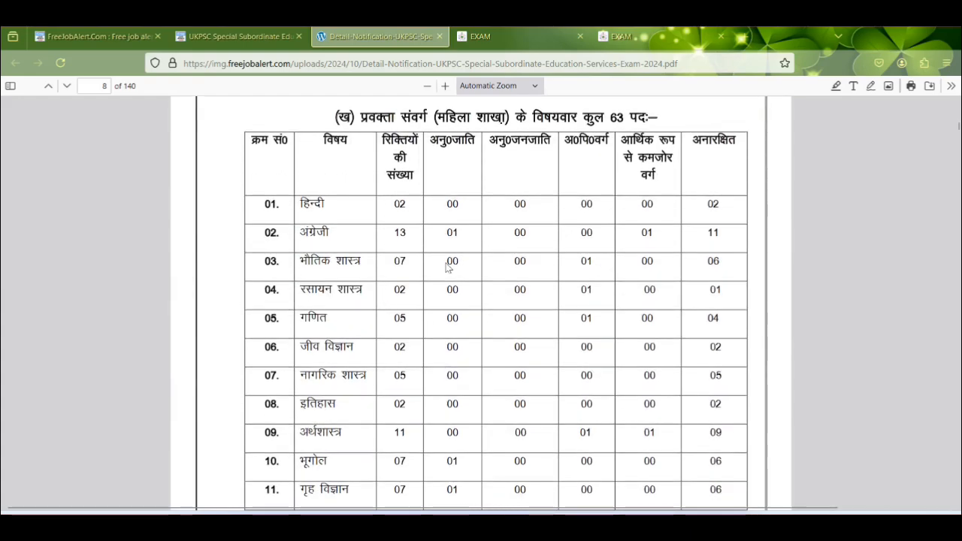
scroll(450, 274, down, 15)
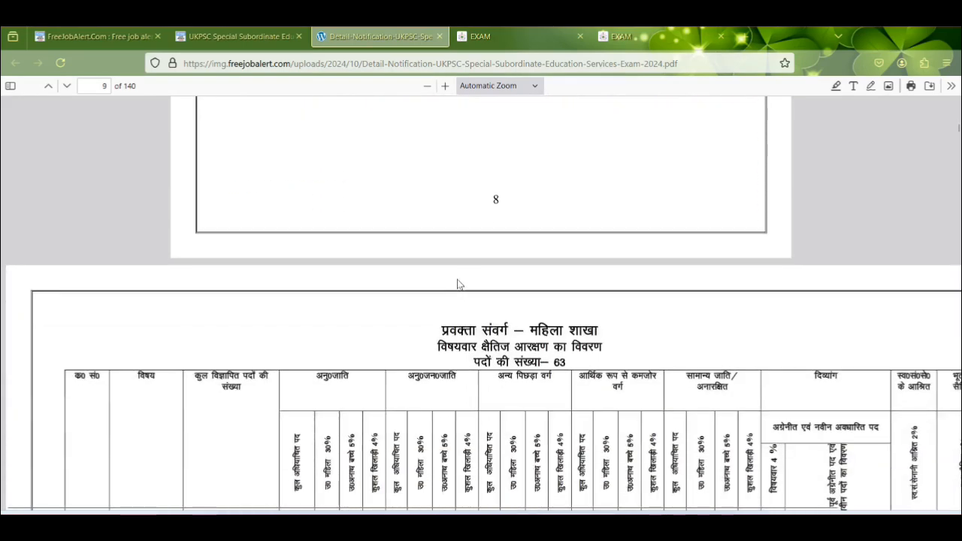
scroll(458, 284, down, 10)
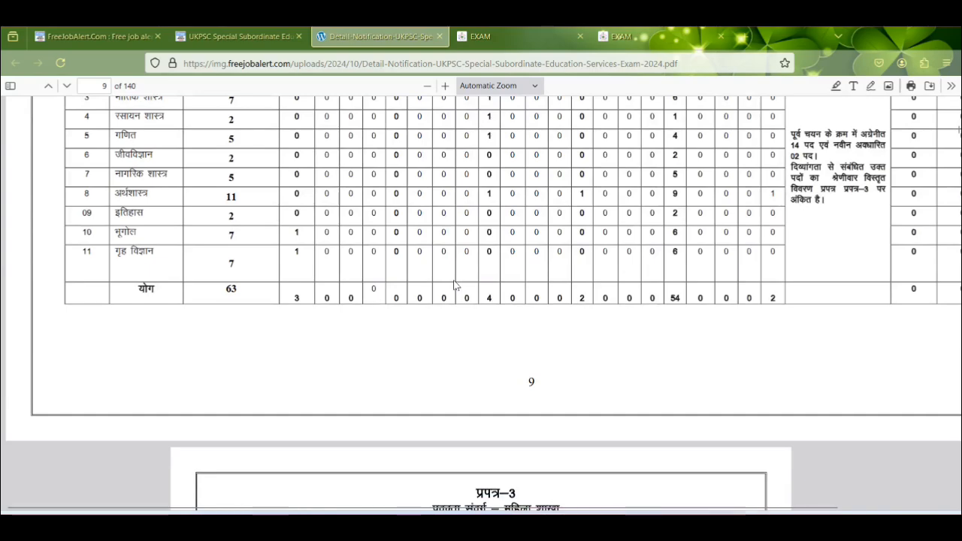
scroll(455, 285, down, 9)
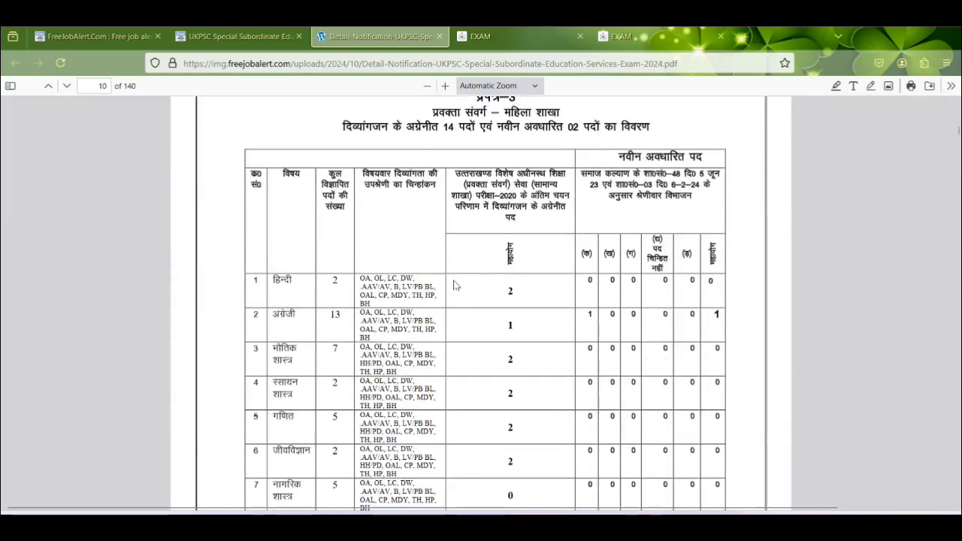
scroll(454, 285, down, 10)
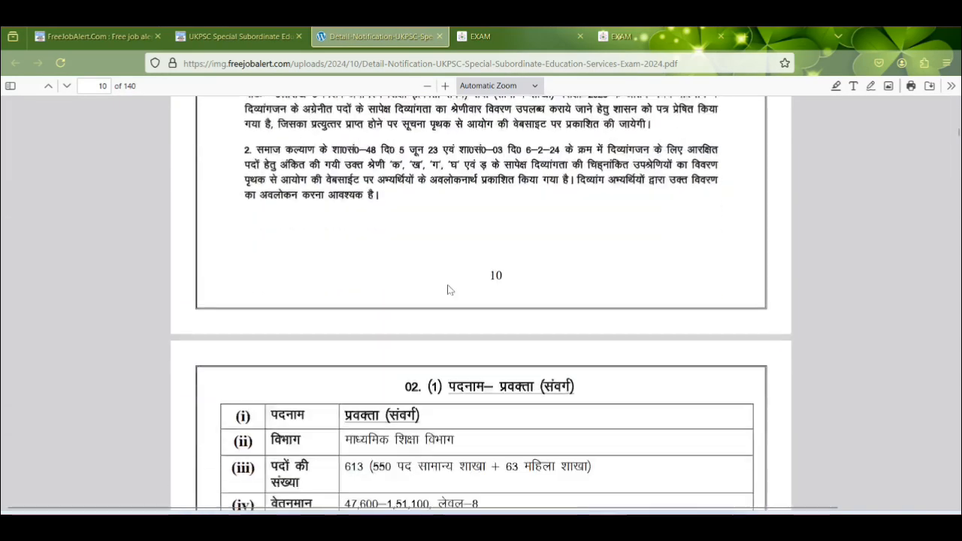
- Review the lecturer post's department, pay scale, post type and age limit, plus the essential qualifications section
scroll(448, 290, down, 2)
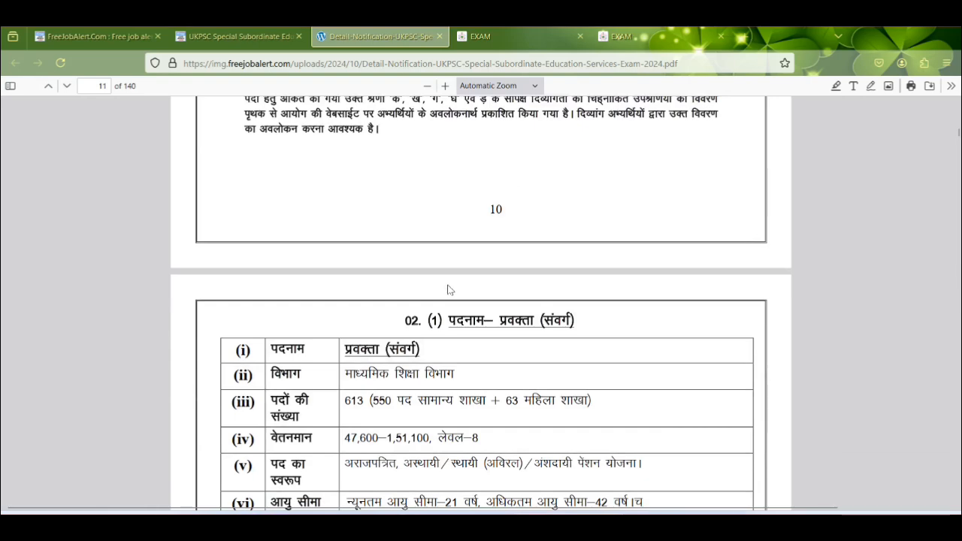
scroll(448, 292, down, 4)
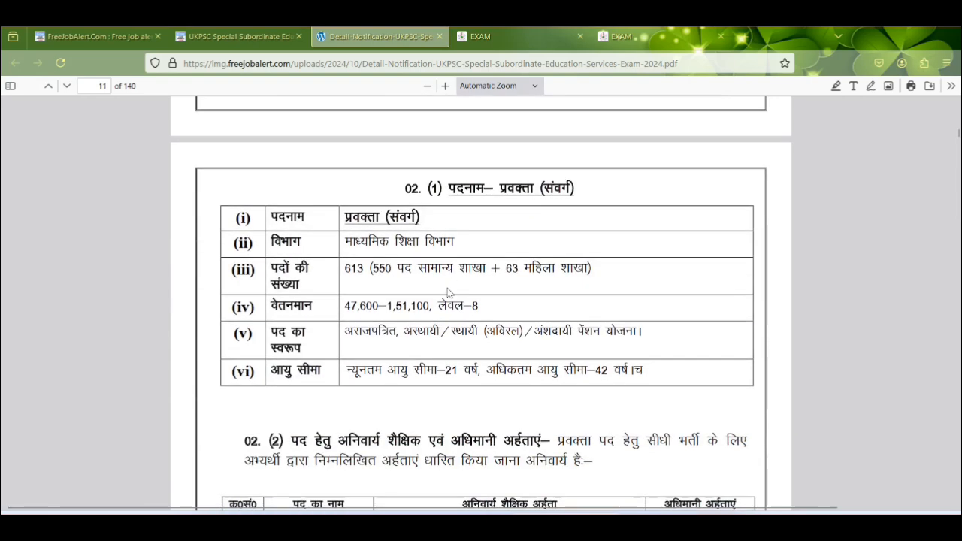
scroll(448, 292, down, 6)
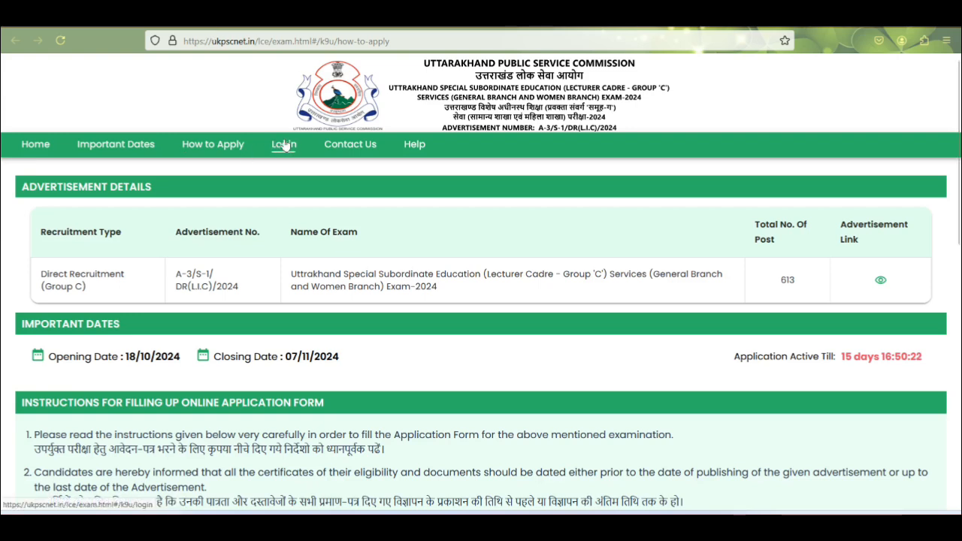
- Review the instructions and five application stages on the How to Apply page, and open the online application form
scroll(293, 146, down, 1)
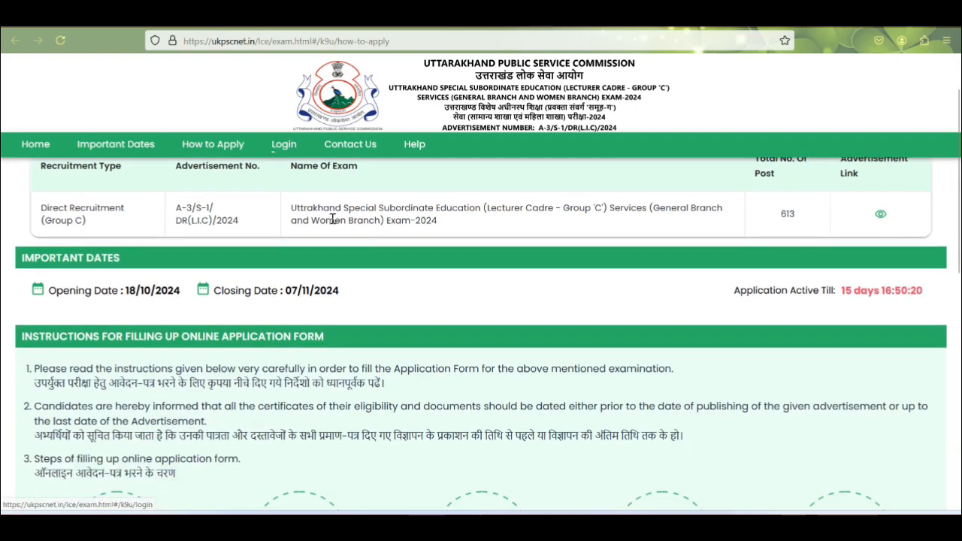
scroll(339, 293, down, 4)
scroll(175, 332, up, 1)
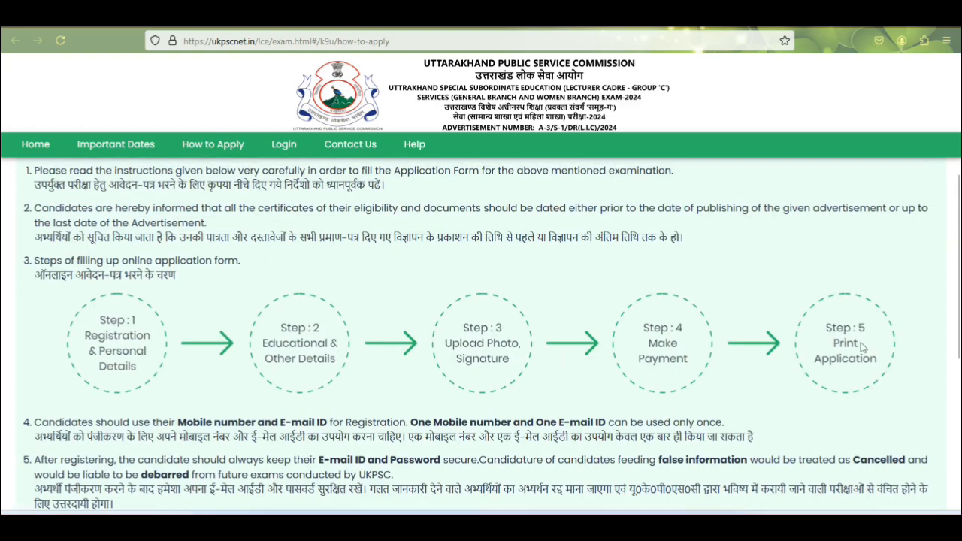
scroll(844, 359, down, 5)
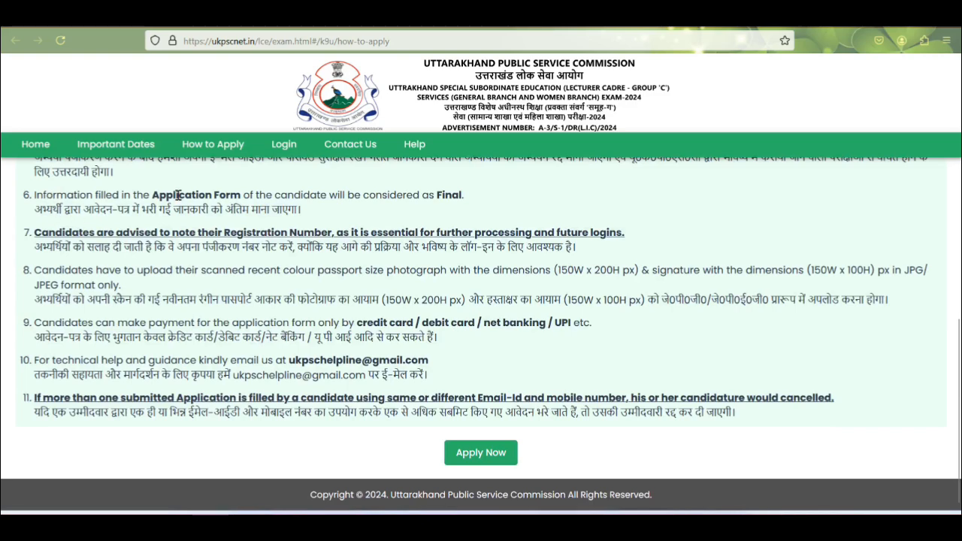
click(491, 460)
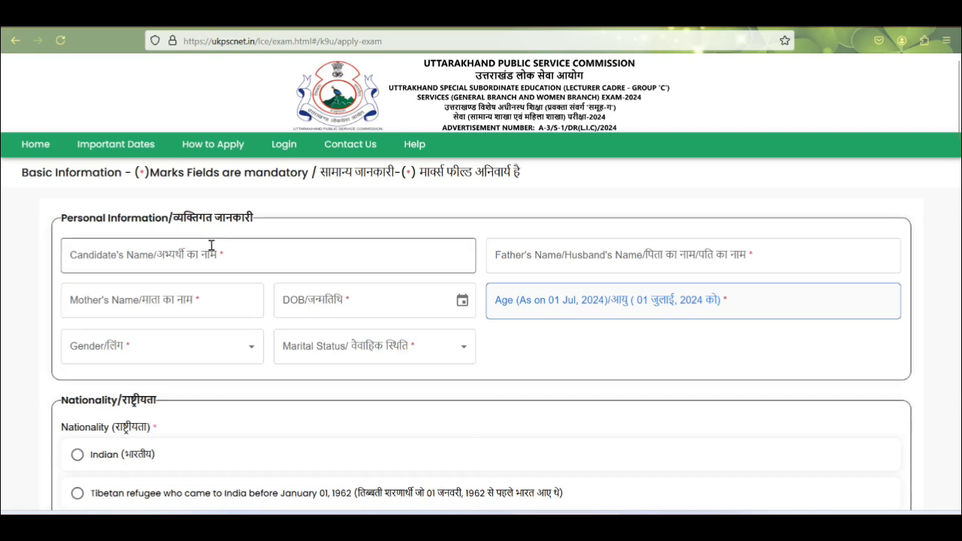
- Enter the candidate's date of birth in the Personal Information section by choosing the year, month and day
scroll(222, 259, down, 2)
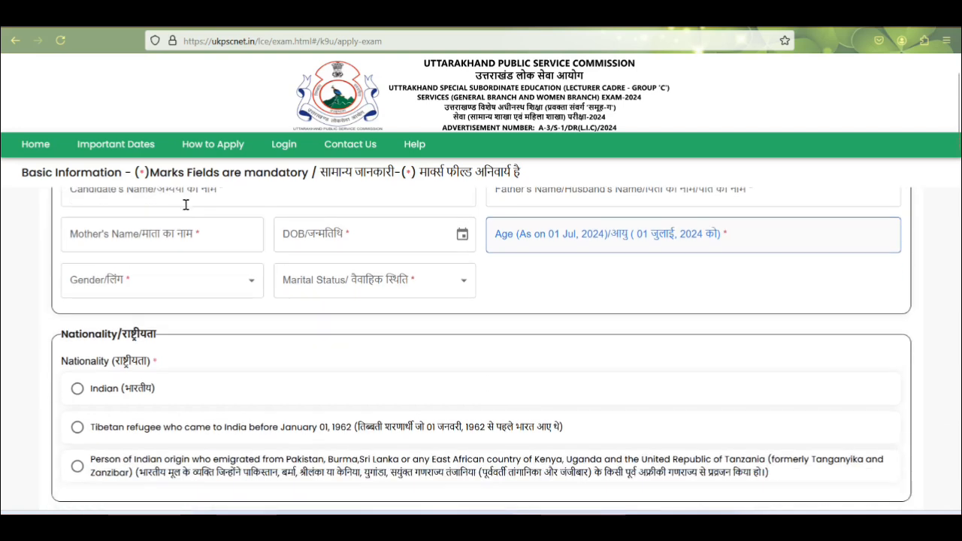
scroll(187, 204, up, 2)
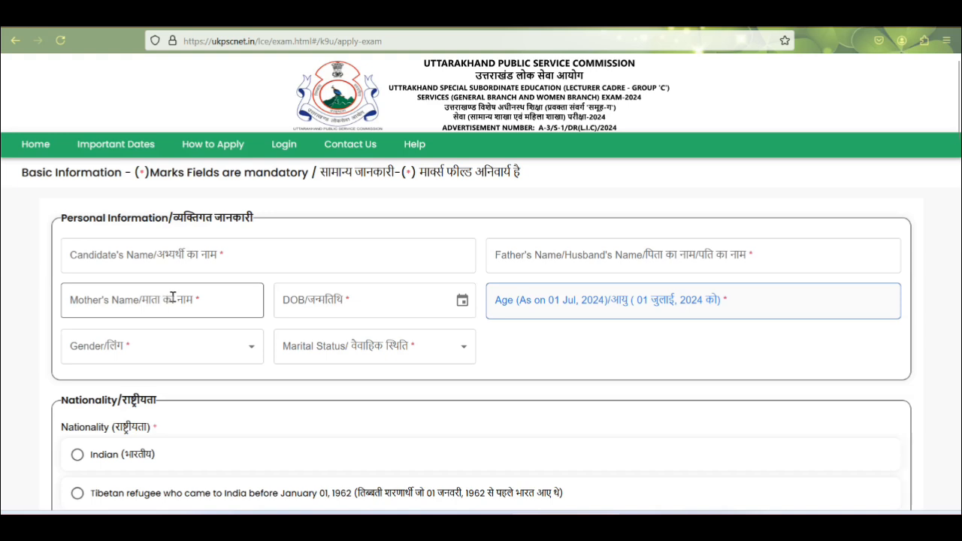
click(462, 300)
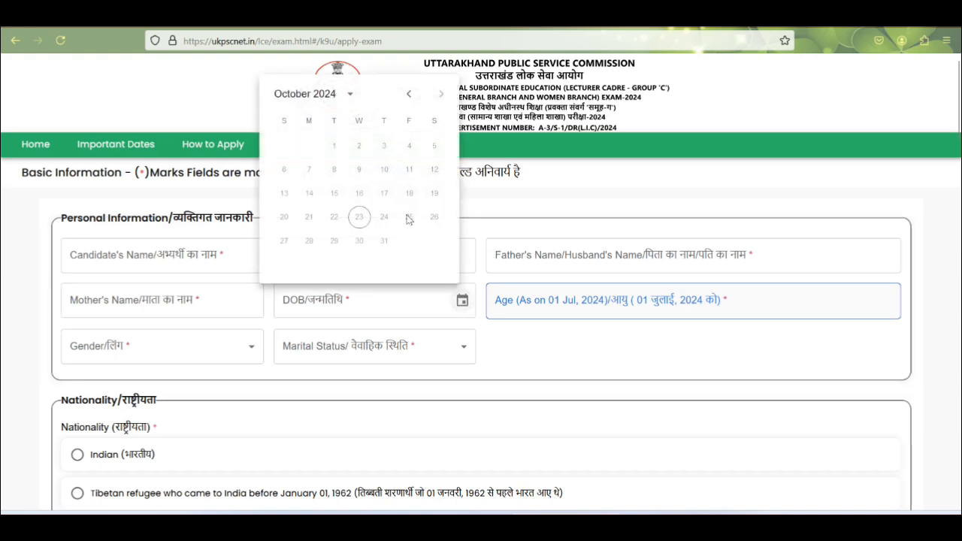
click(331, 94)
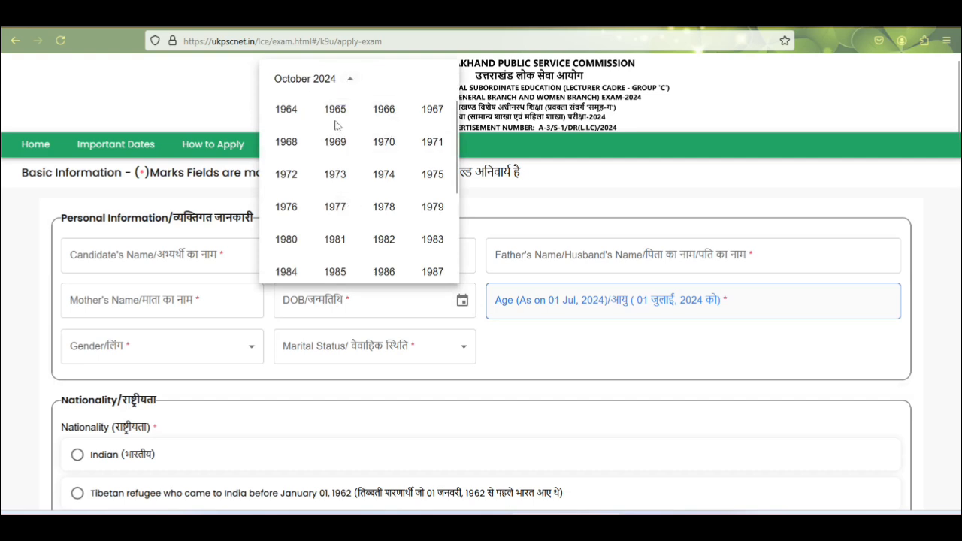
click(332, 78)
click(345, 140)
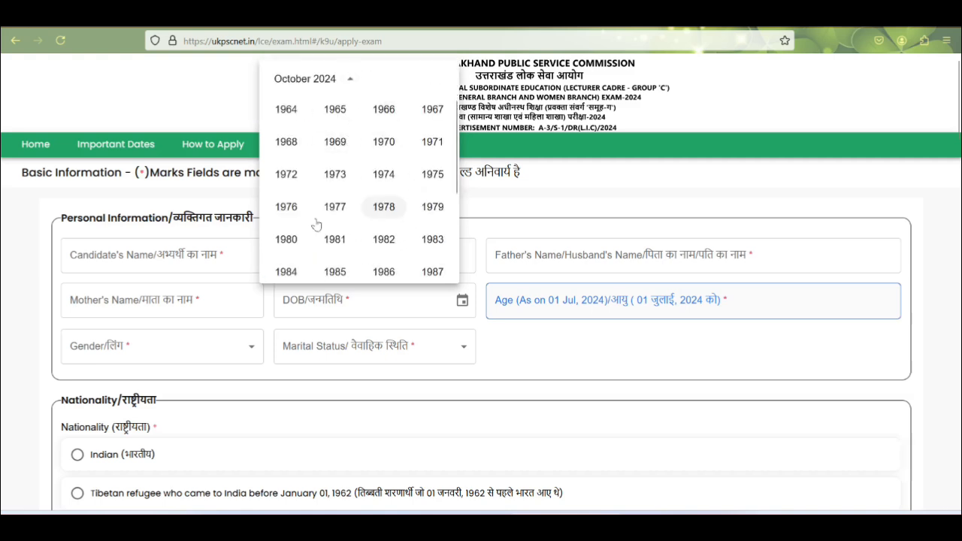
scroll(382, 210, down, 3)
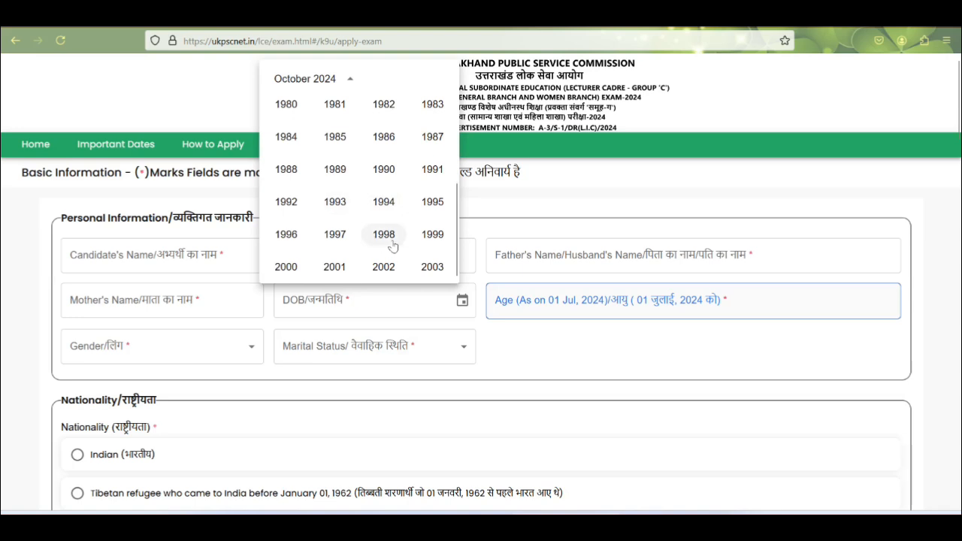
click(317, 239)
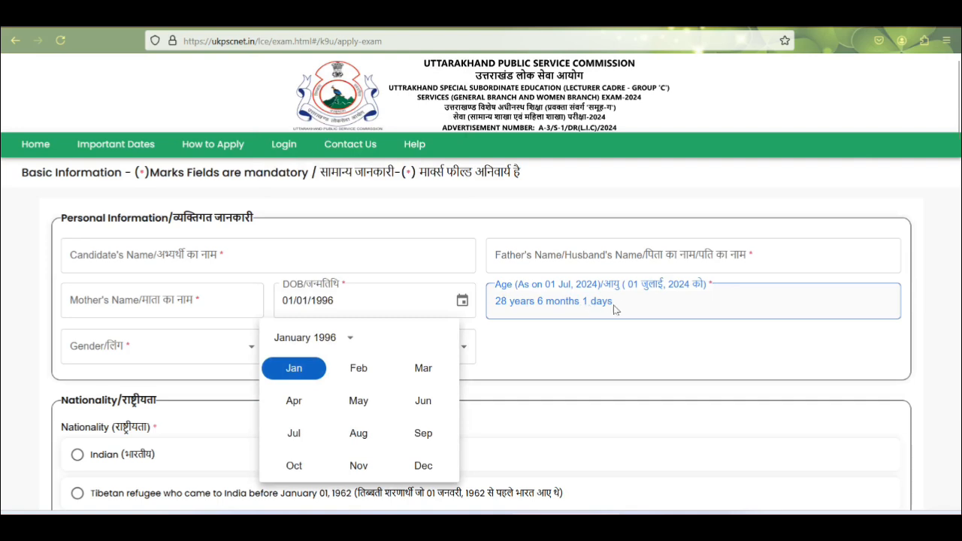
scroll(529, 362, down, 2)
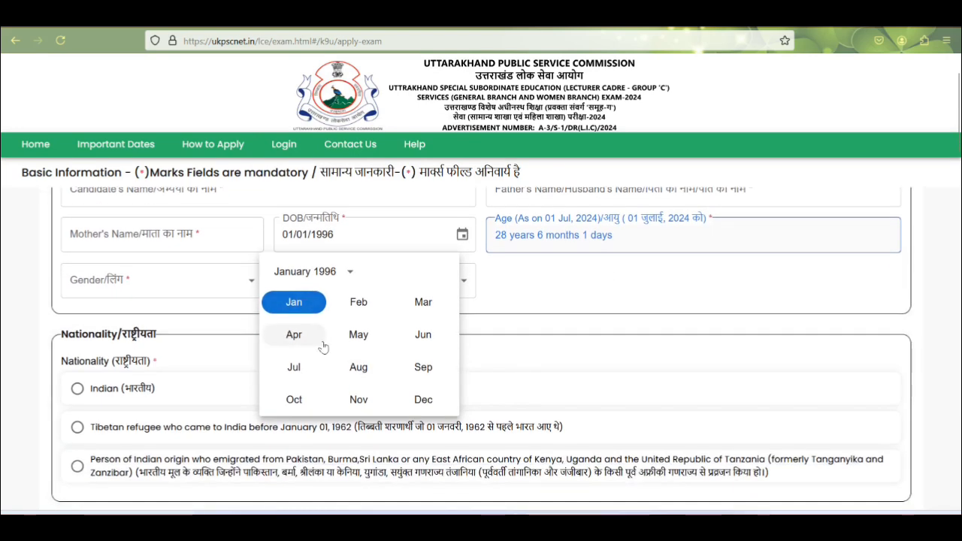
click(328, 311)
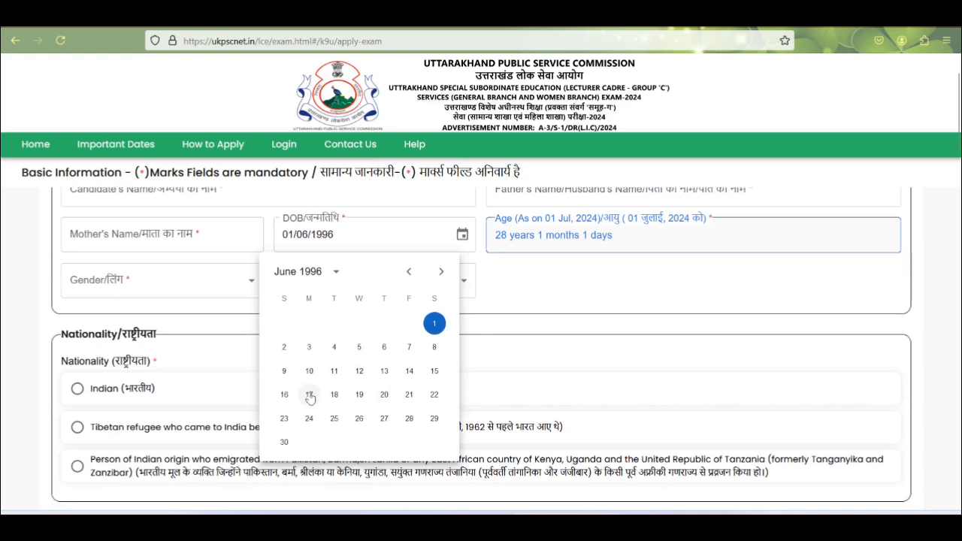
click(309, 396)
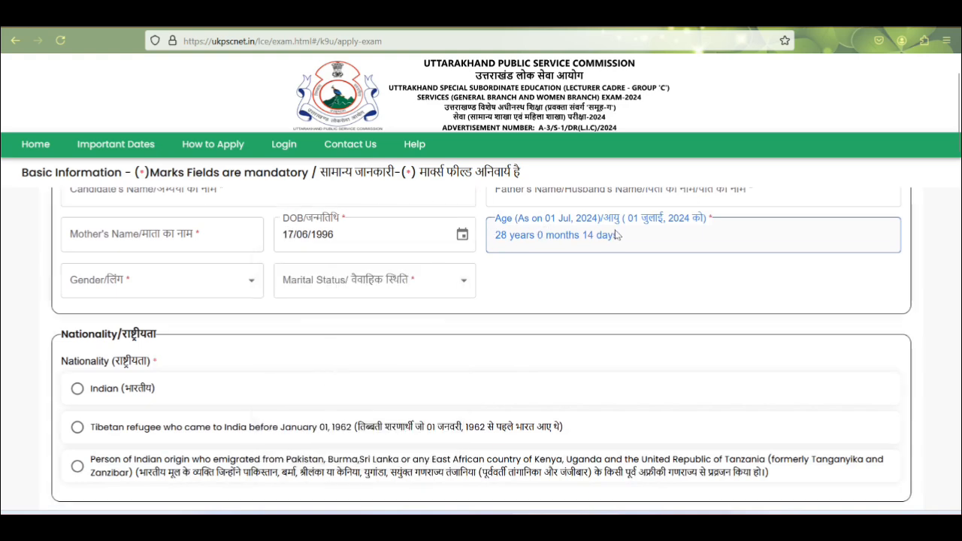
- Set the candidate's gender to Male, marital status to Unmarried and nationality to Indian
click(177, 281)
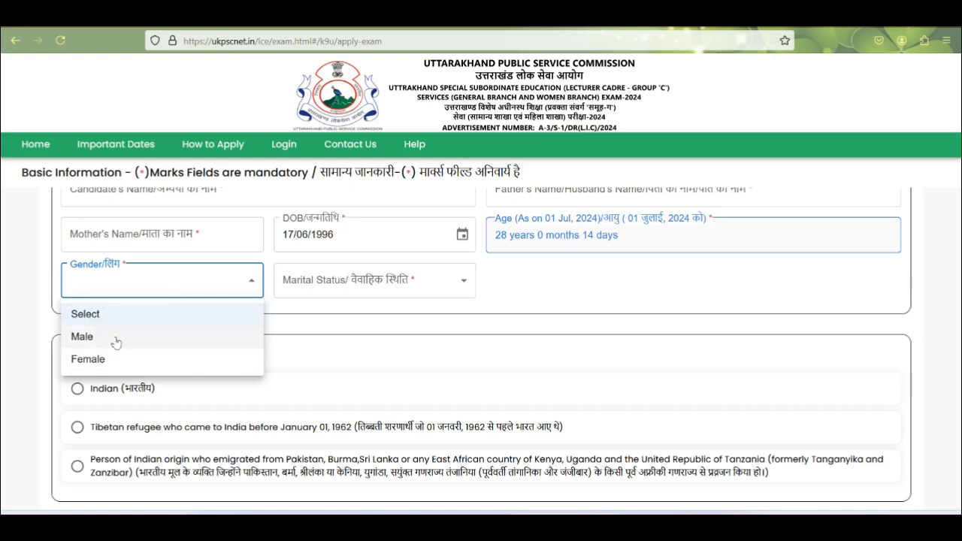
click(112, 339)
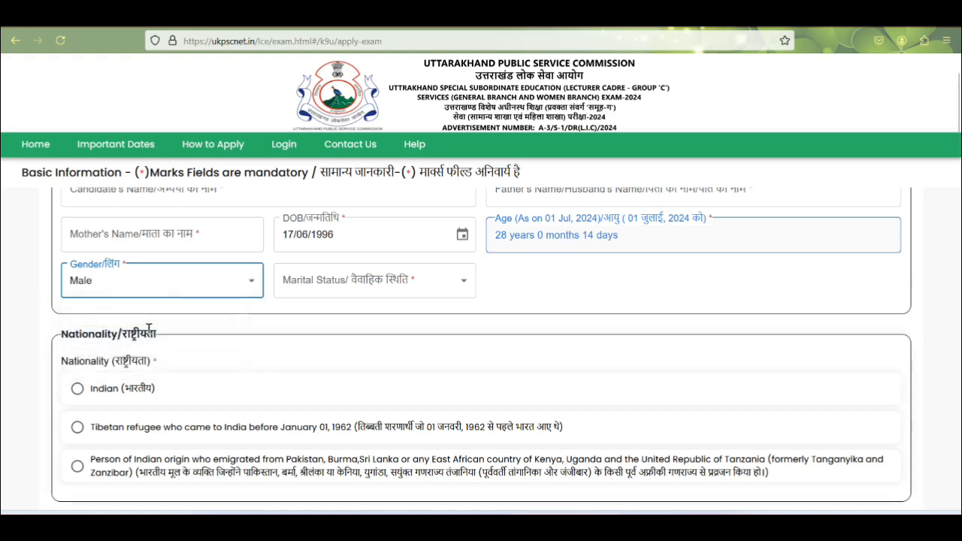
click(339, 282)
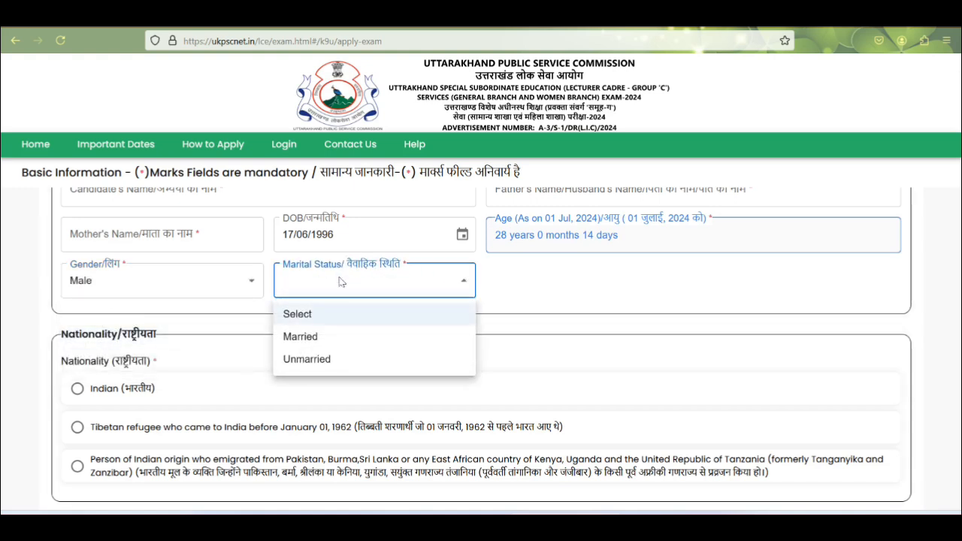
click(323, 360)
scroll(410, 320, down, 2)
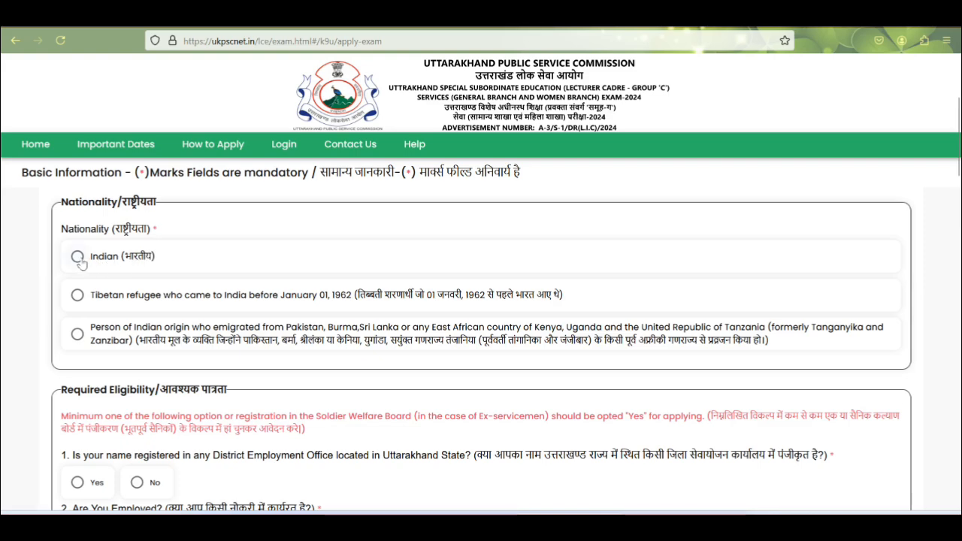
click(78, 258)
- Answer No to eligibility questions 1 and 2 on District Employment Office registration and current employment
scroll(226, 248, down, 2)
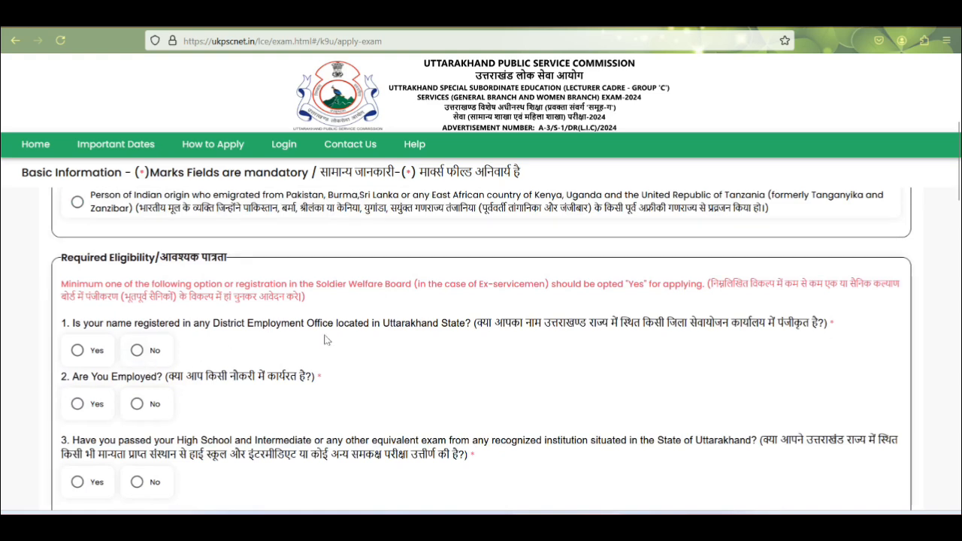
scroll(315, 335, down, 1)
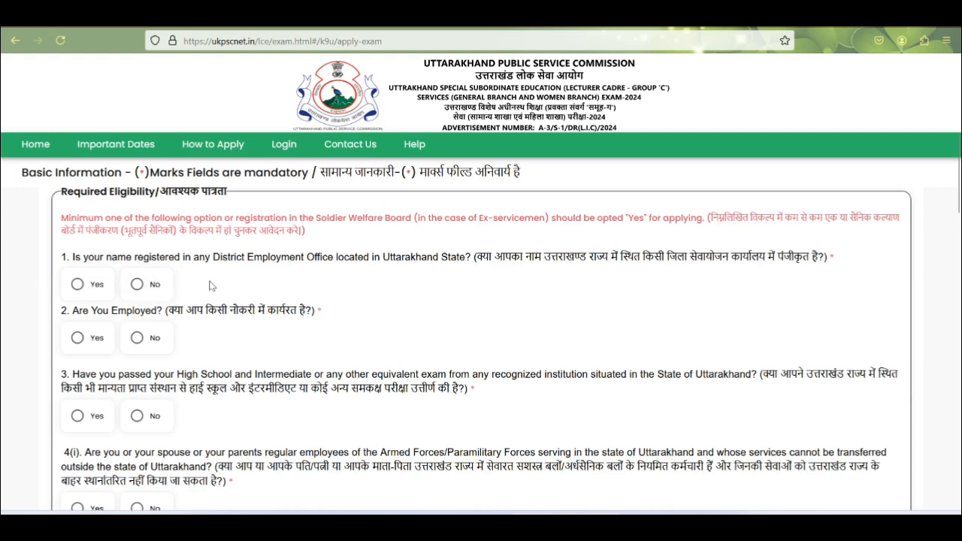
click(139, 287)
click(138, 340)
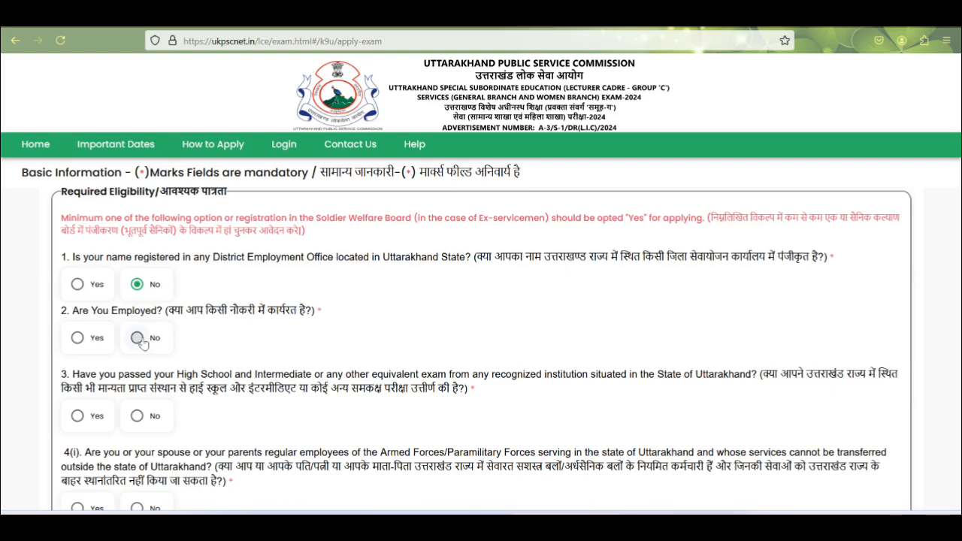
- Answer No to eligibility questions 3 and 4(i) on schooling in Uttarakhand and Armed or Paramilitary Forces employment
scroll(305, 328, down, 2)
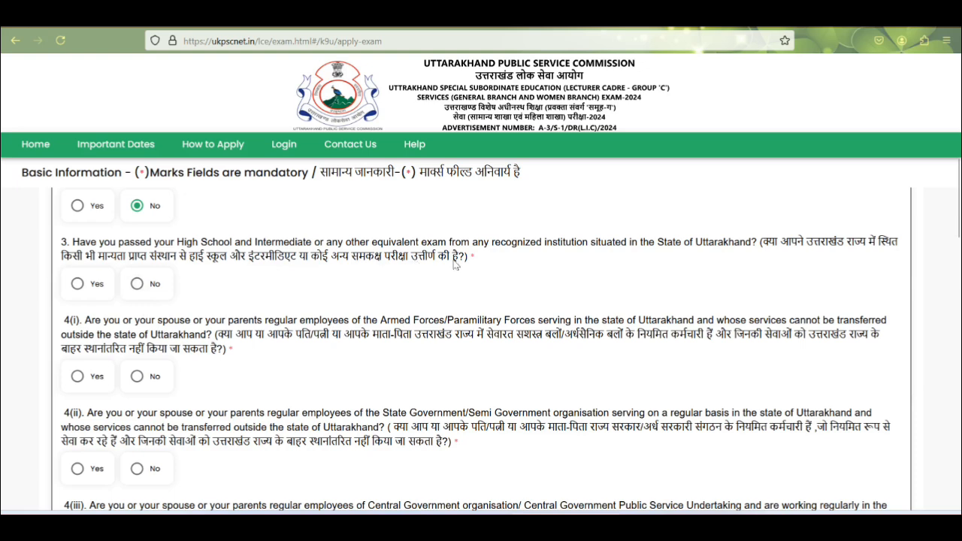
click(89, 288)
click(137, 287)
click(138, 376)
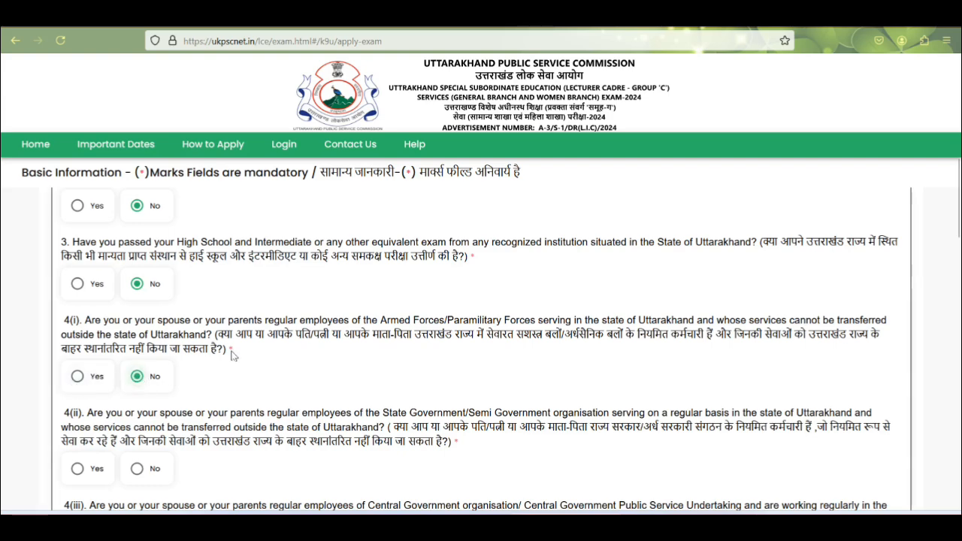
- Answer No to eligibility questions 4(ii), 4(iii), 5(i) and 5(ii) on government employment and permanent residents living outside Uttarakhand
scroll(148, 343, down, 2)
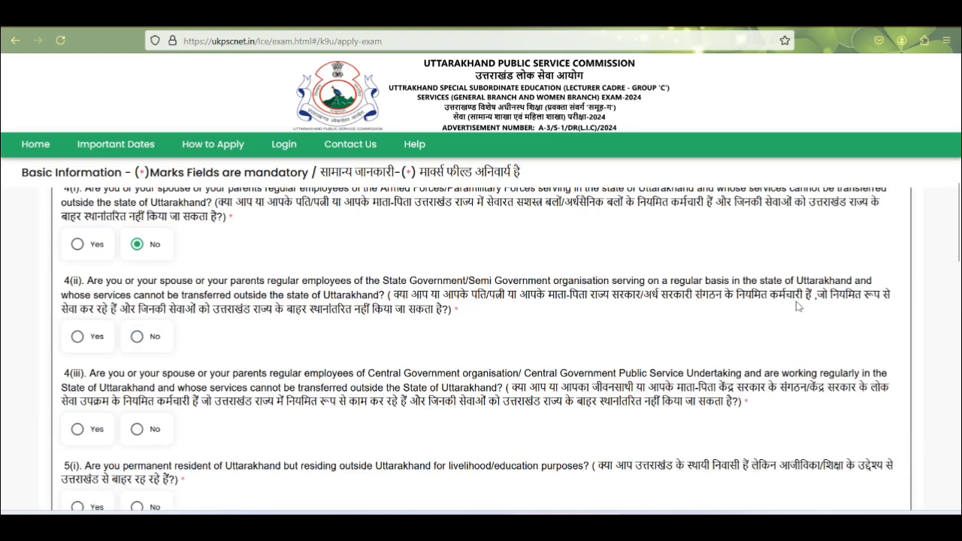
click(137, 338)
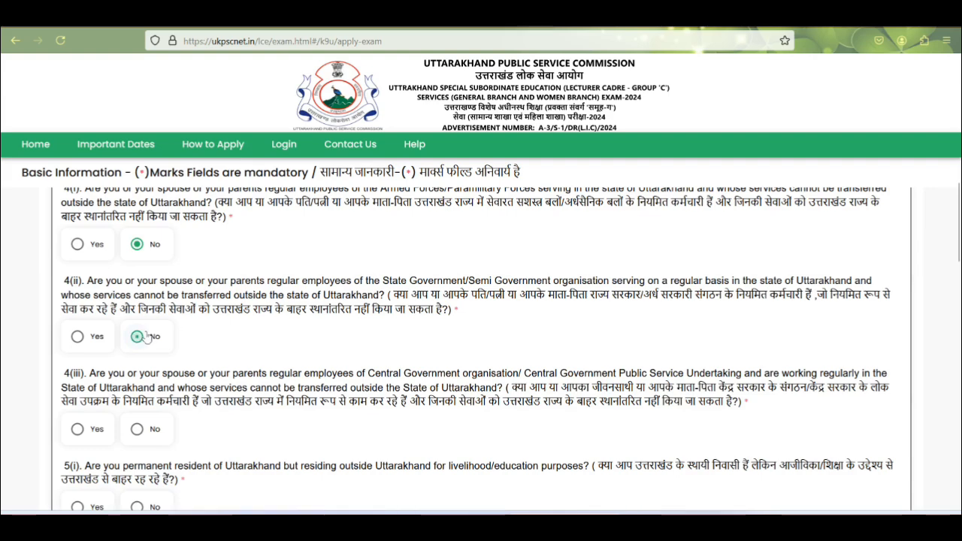
click(137, 429)
scroll(137, 435, down, 2)
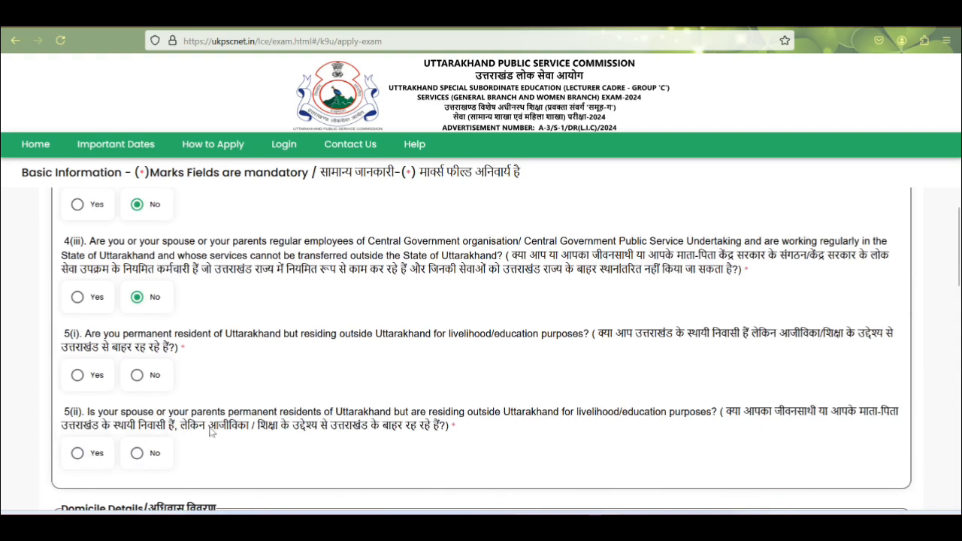
click(137, 375)
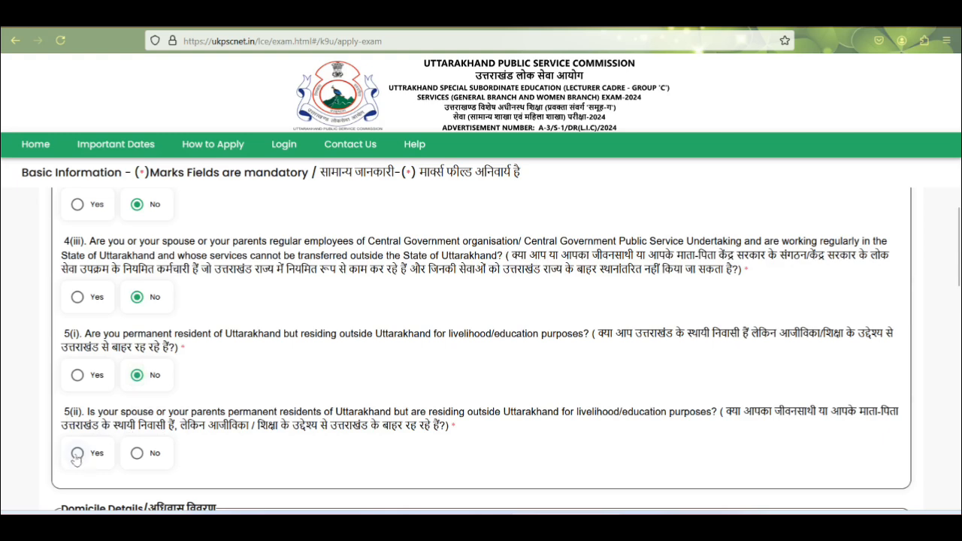
click(152, 455)
- Answer No to Domicile of Uttarakhand and set the reservation category to Unreserved/General
scroll(172, 443, down, 3)
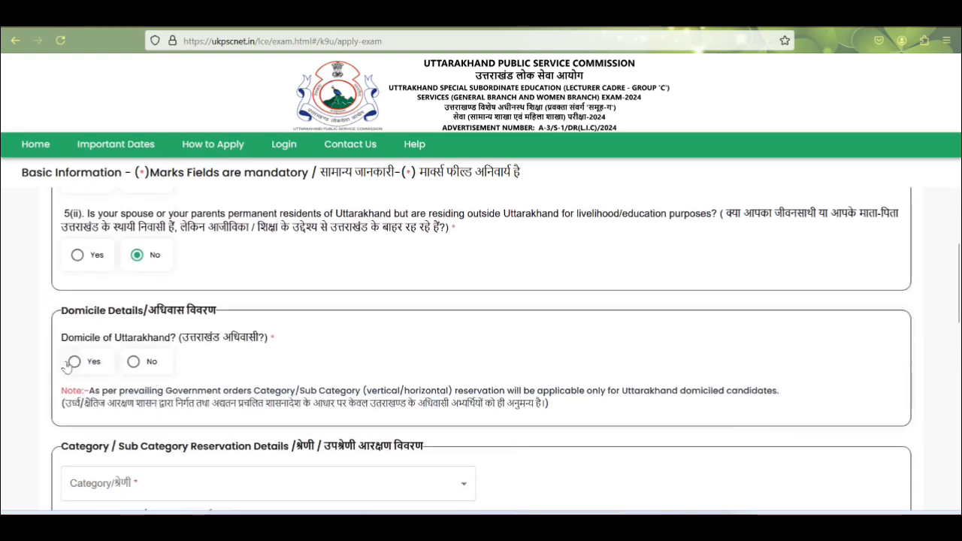
click(134, 363)
scroll(219, 369, down, 3)
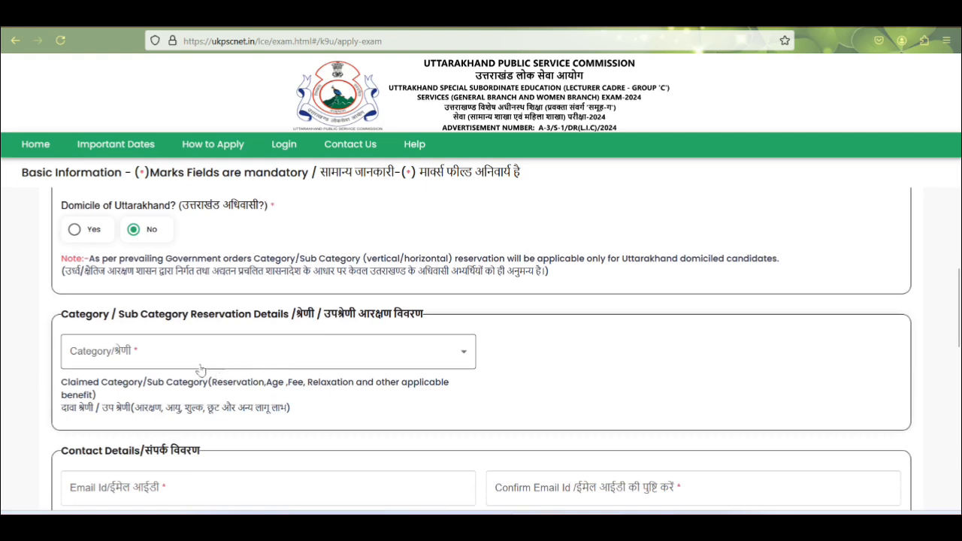
click(184, 361)
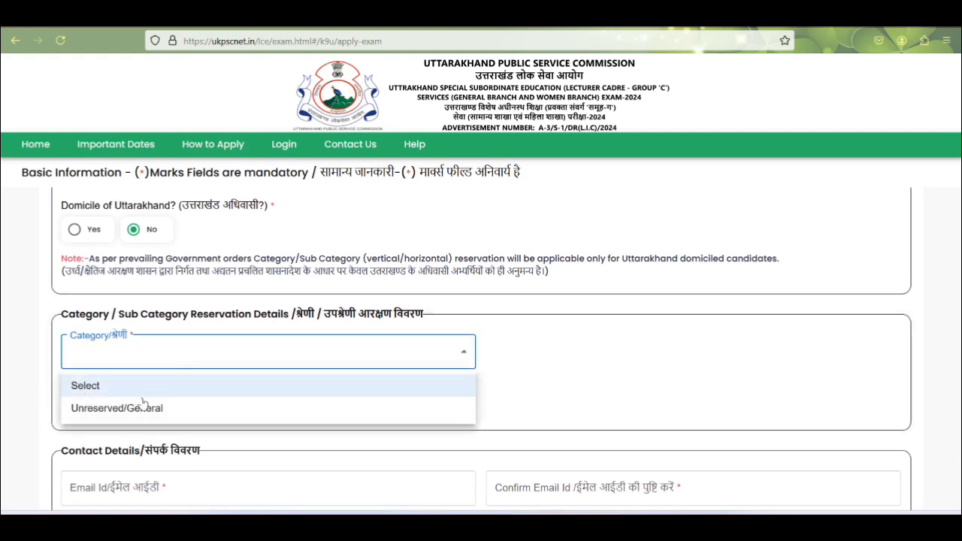
click(133, 408)
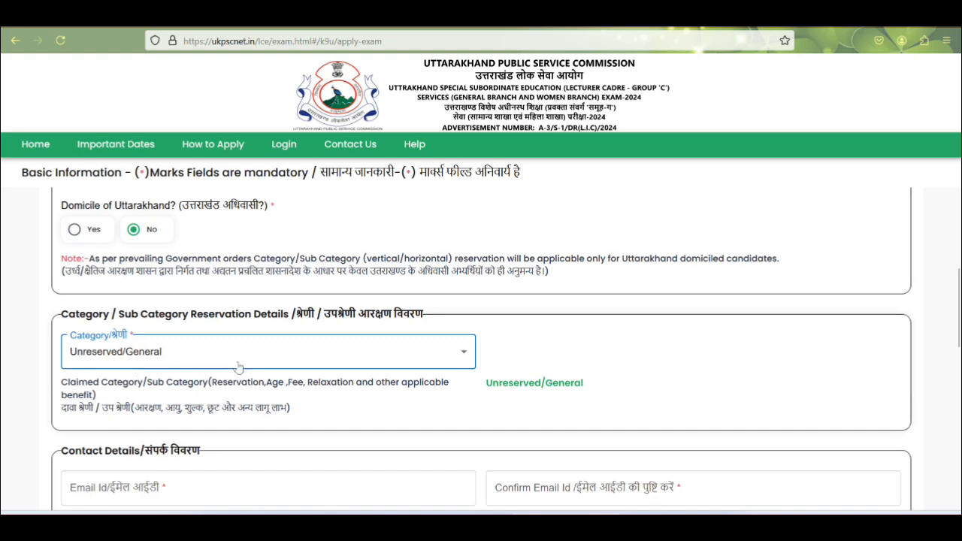
- Review the contact details, present address, permanent address and place of filling fields required by the form
scroll(445, 277, down, 2)
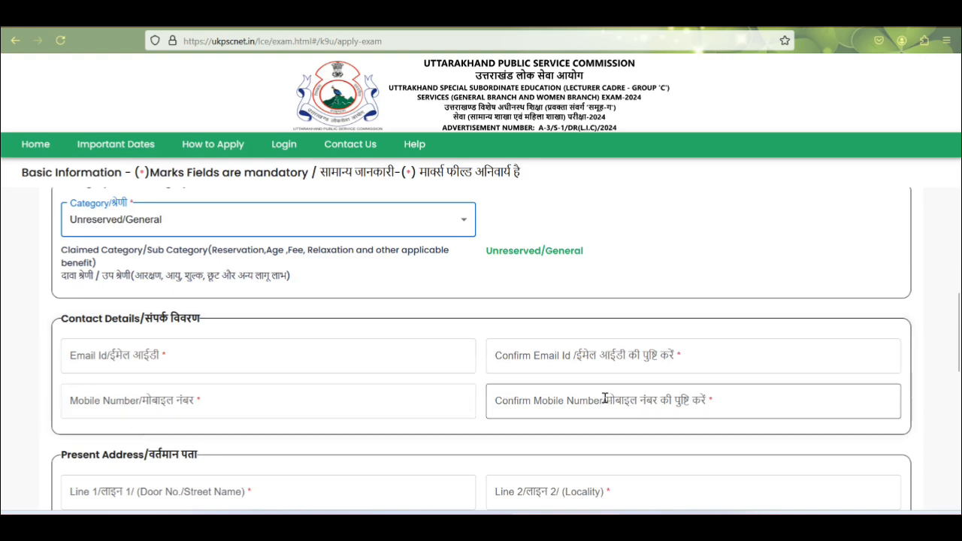
scroll(541, 366, down, 2)
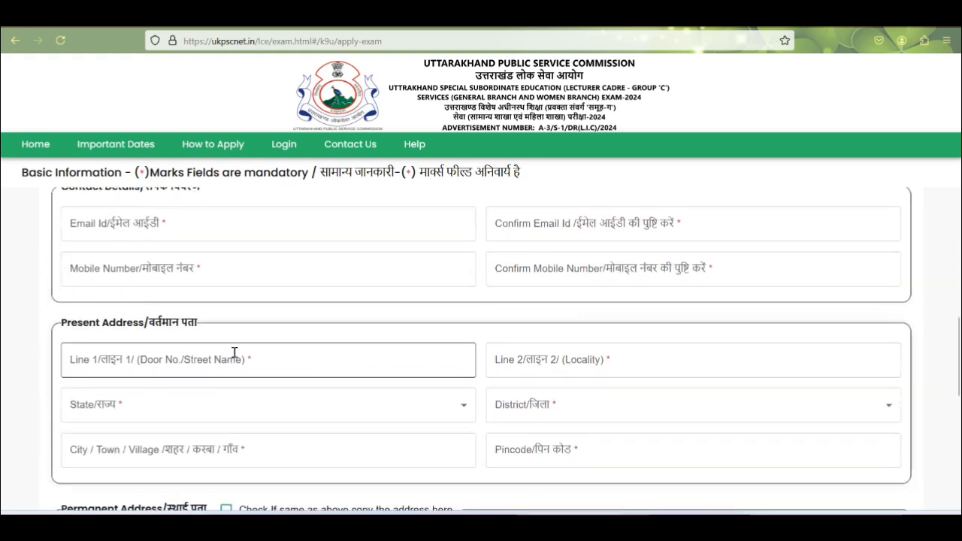
scroll(234, 352, down, 1)
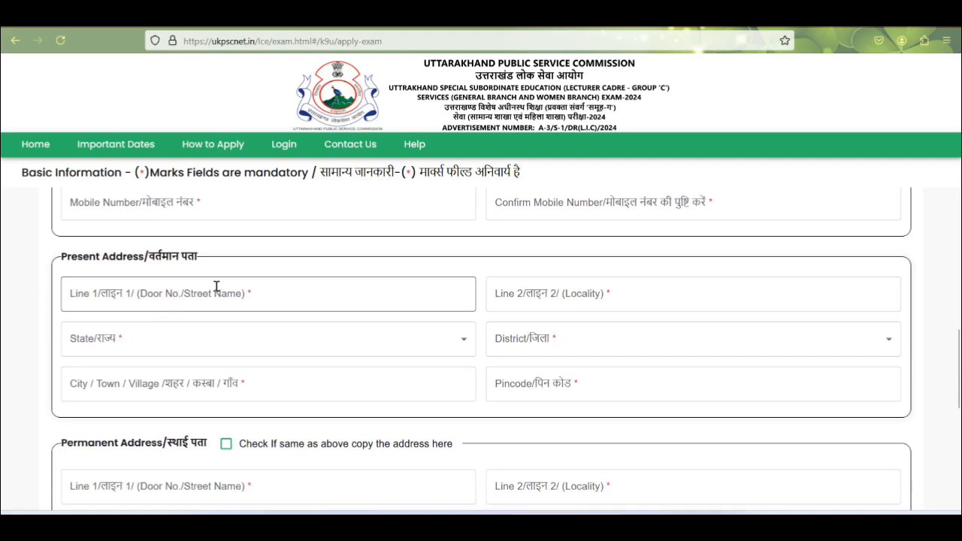
scroll(225, 297, down, 3)
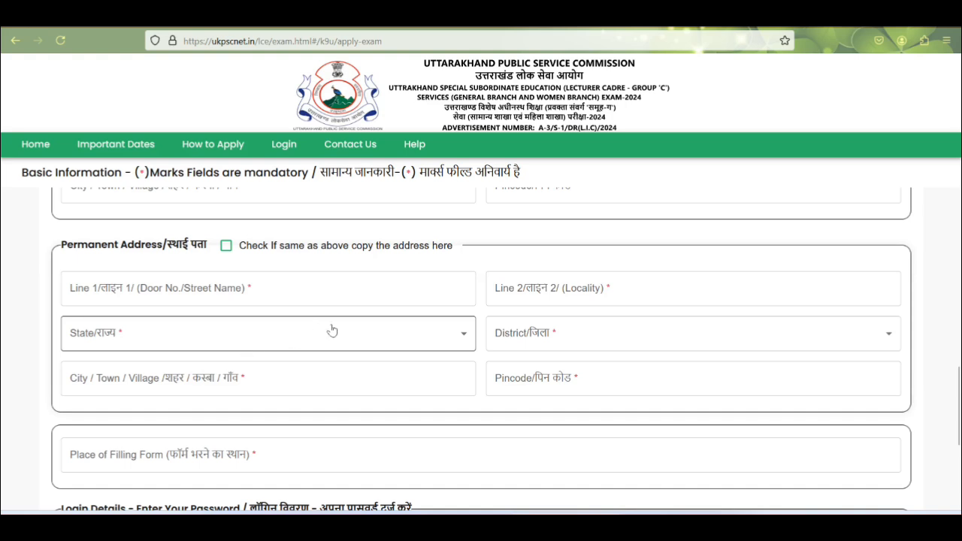
- Review the address, place of filling, password and security key fields at the end of the basic information form
scroll(323, 342, down, 2)
scroll(314, 353, up, 4)
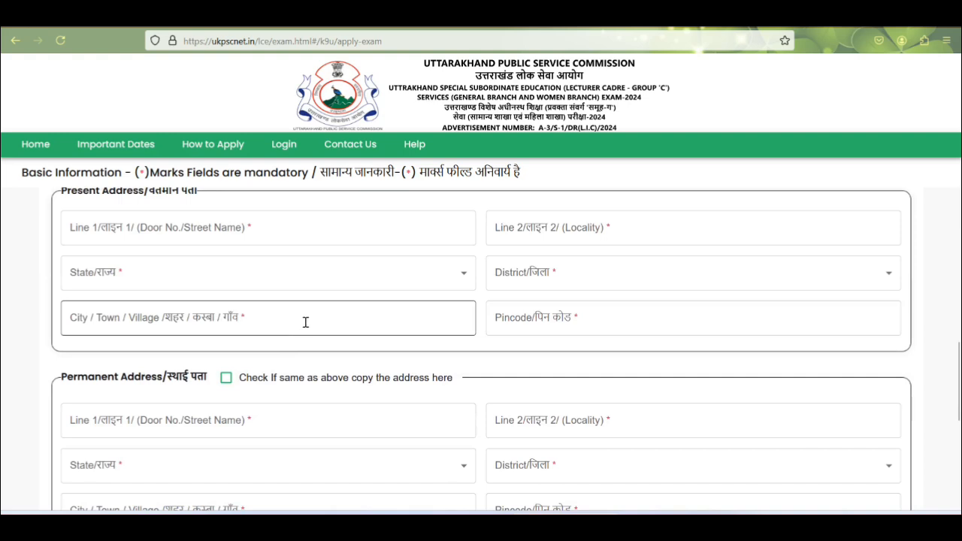
scroll(306, 321, down, 4)
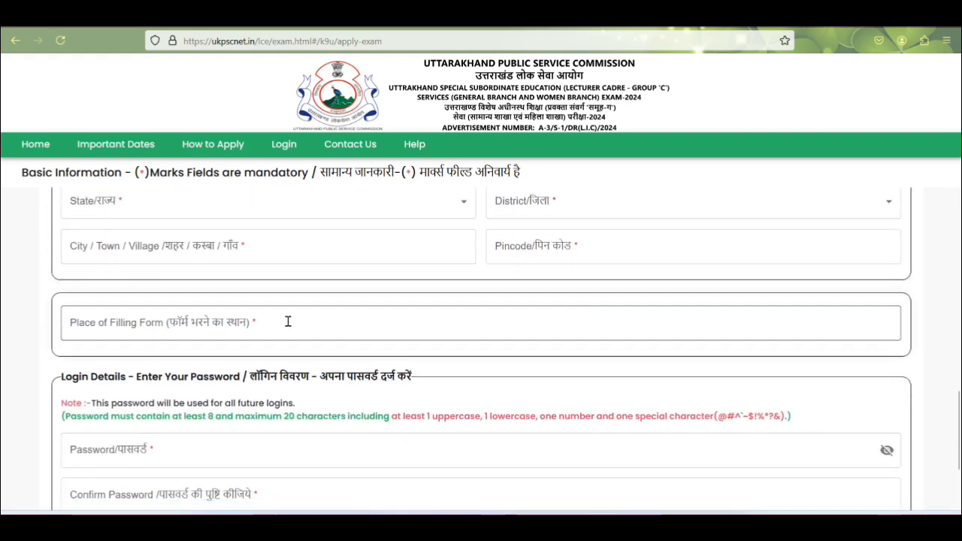
click(194, 331)
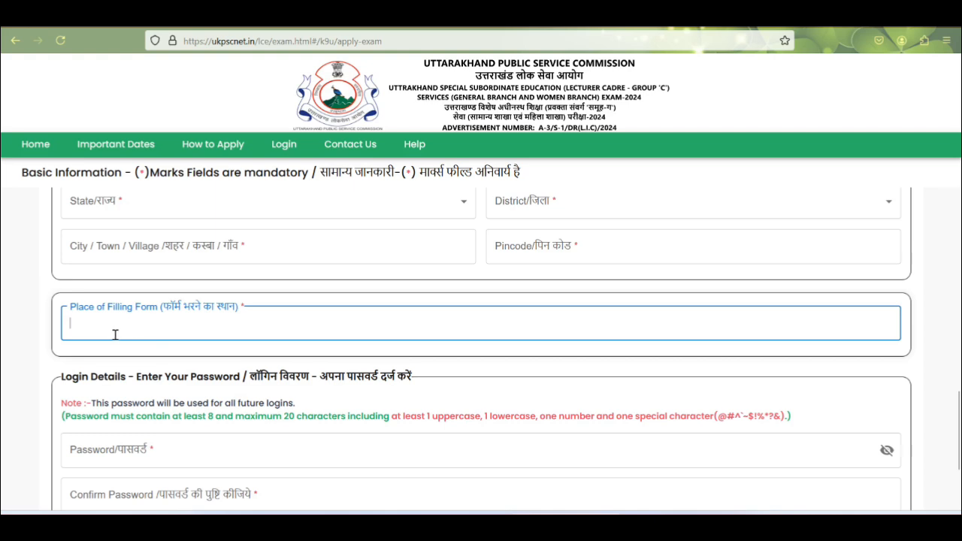
scroll(143, 327, down, 2)
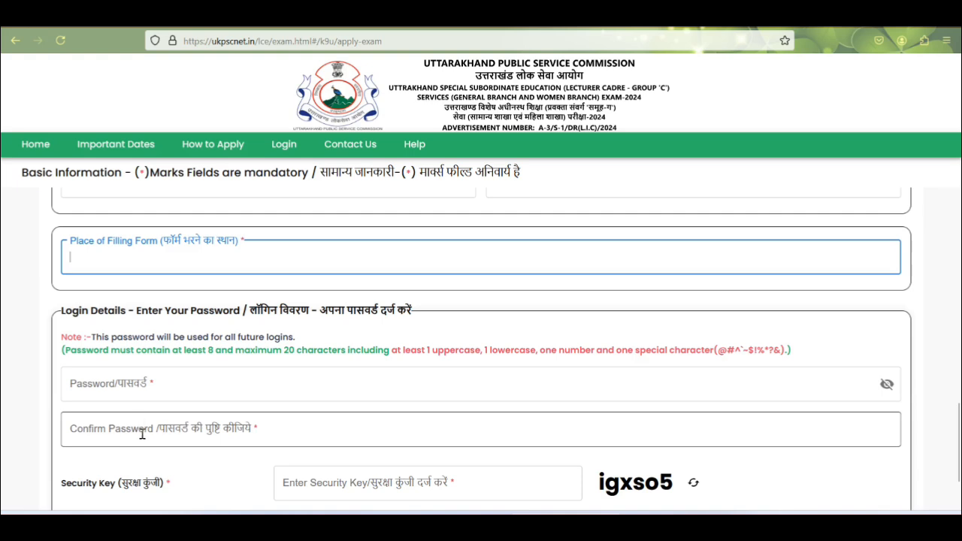
scroll(158, 424, down, 3)
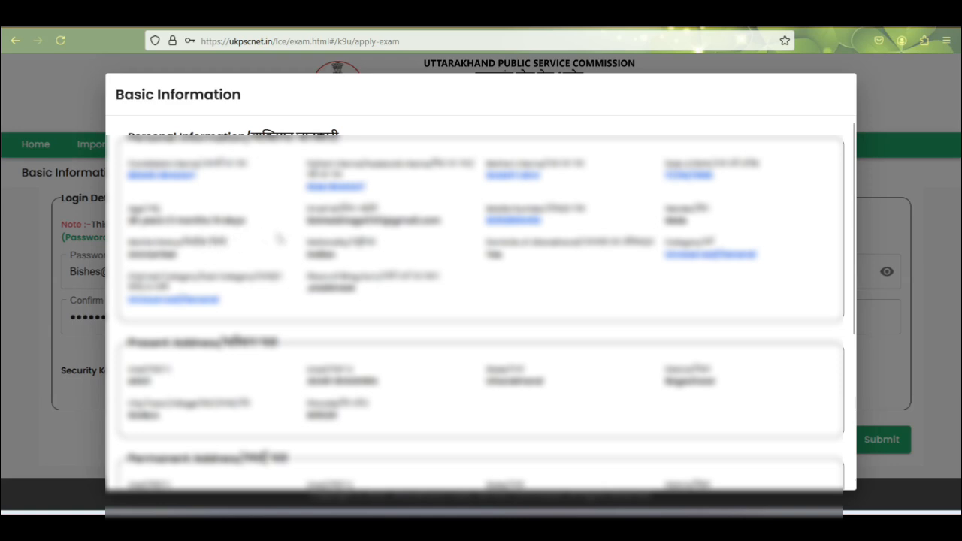
- Check the Basic Information preview, confirm that all entered details are verified, and submit the registration
scroll(278, 239, down, 2)
scroll(278, 239, down, 4)
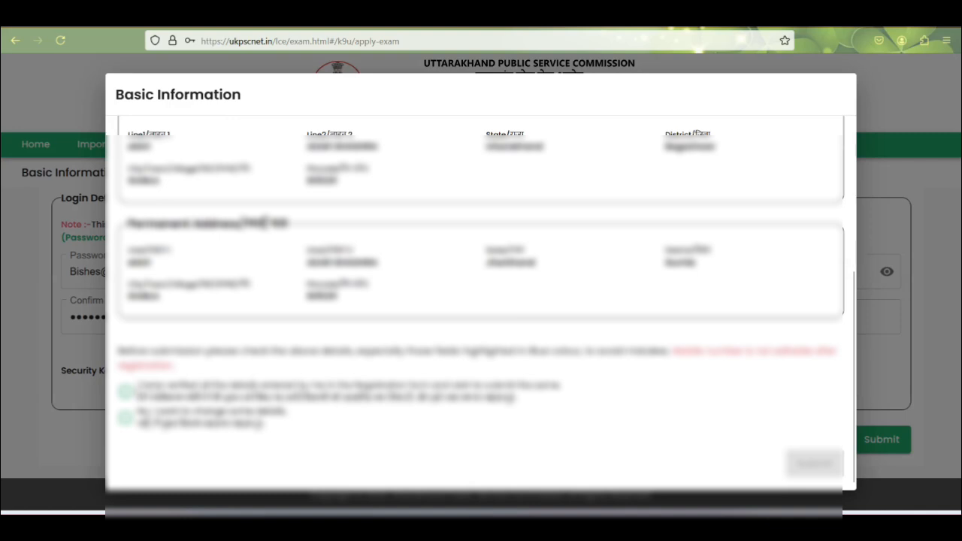
click(125, 391)
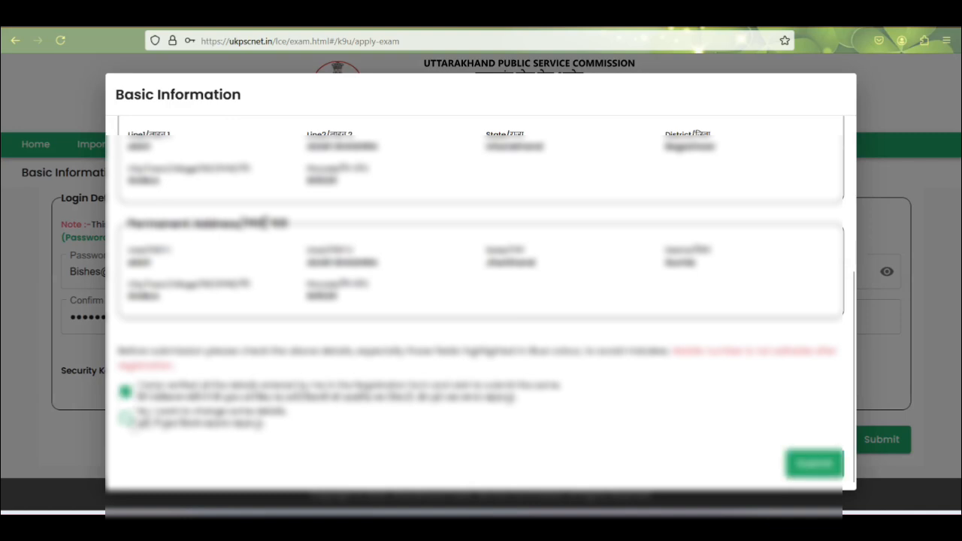
click(125, 417)
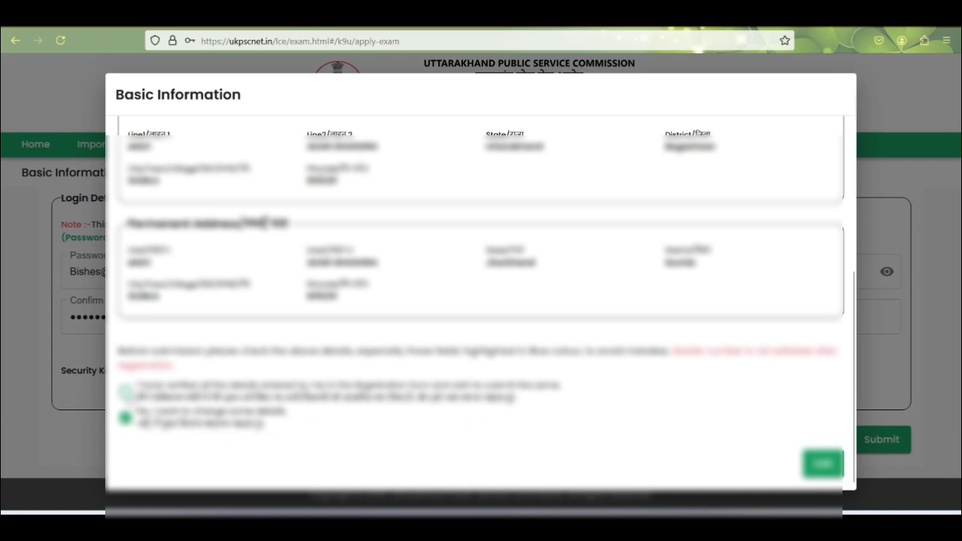
click(126, 393)
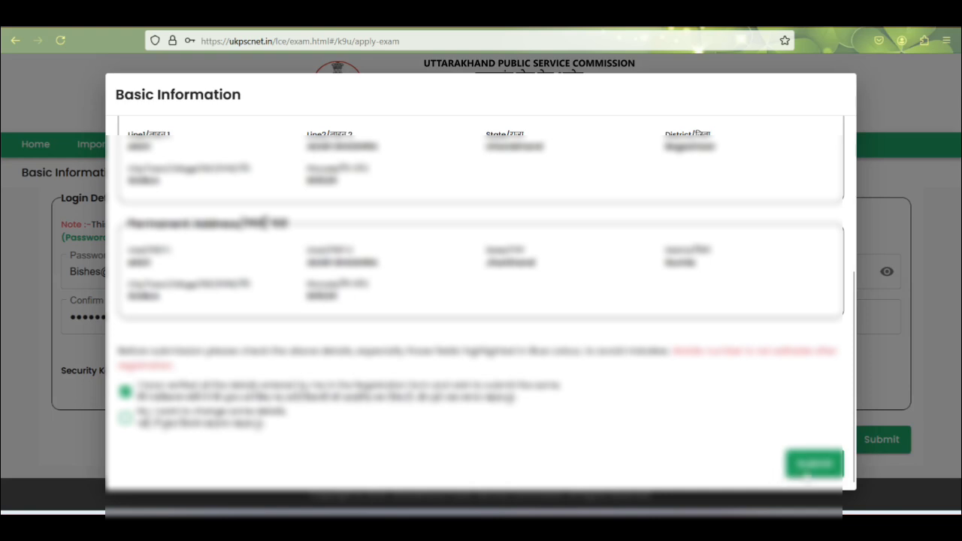
click(817, 463)
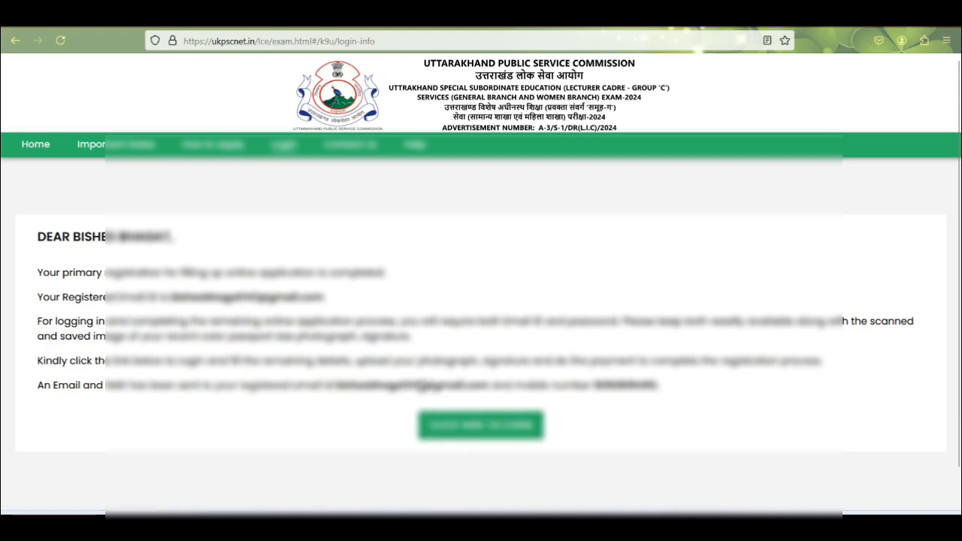
- Proceed from the registration confirmation to the login page and log in by entering the captcha code
double_click(421, 385)
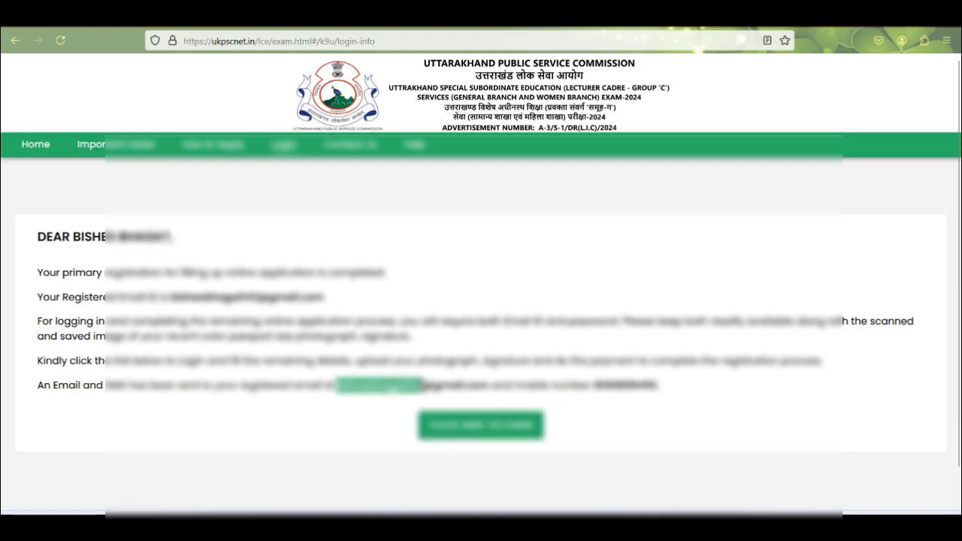
click(482, 439)
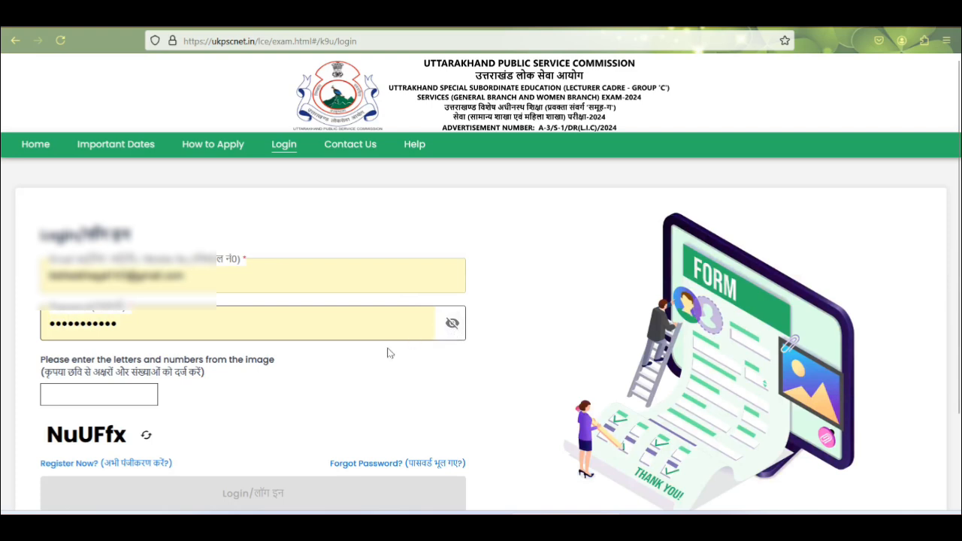
click(96, 394)
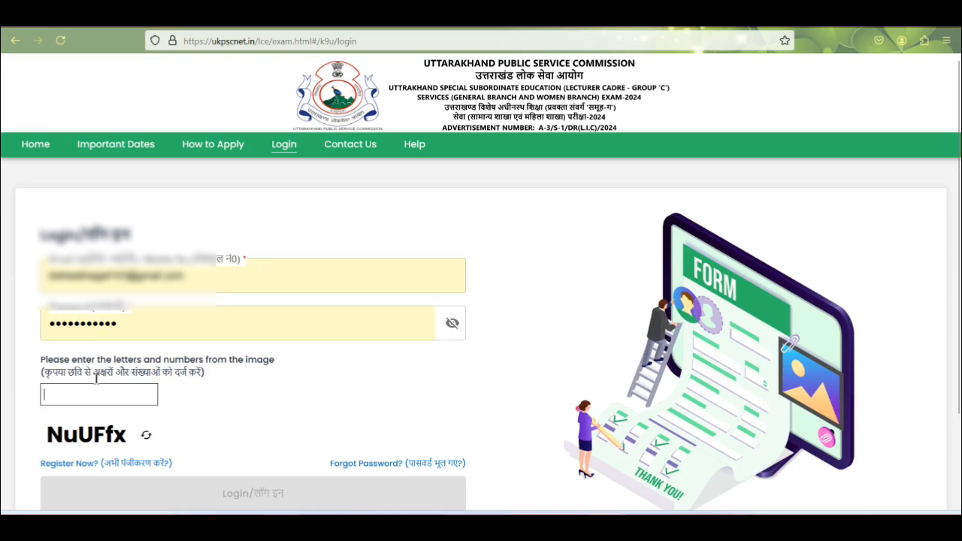
text(N)
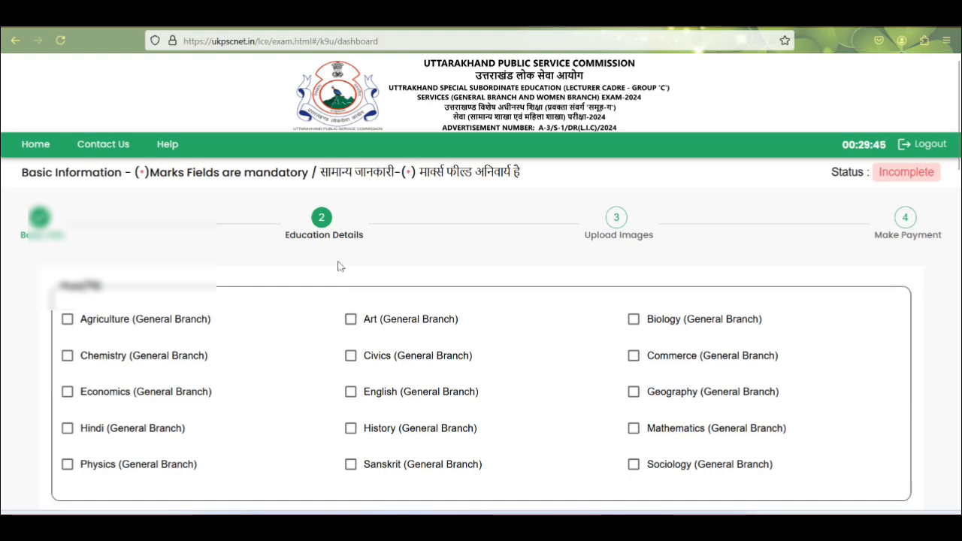
- Select Hindi (General Branch) as the post applied for in the education details
scroll(300, 290, down, 2)
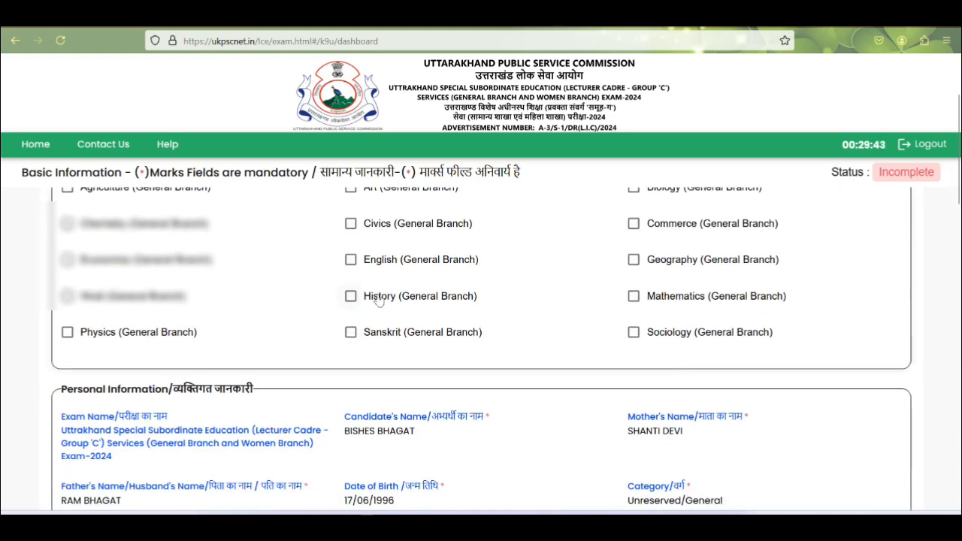
scroll(434, 306, up, 1)
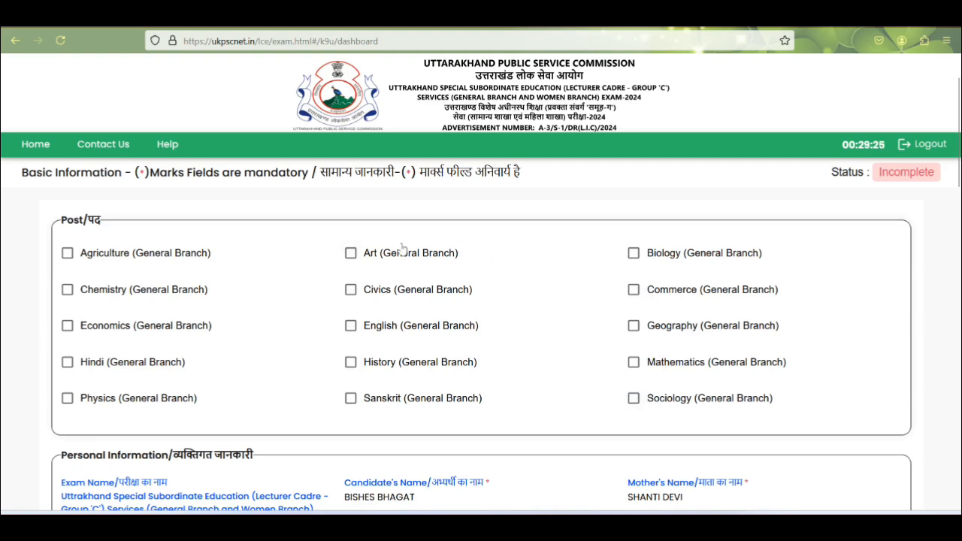
click(66, 363)
- Set both the qualification type and the name of degree to High School(10th) under Essential Education Qualification
scroll(278, 364, down, 2)
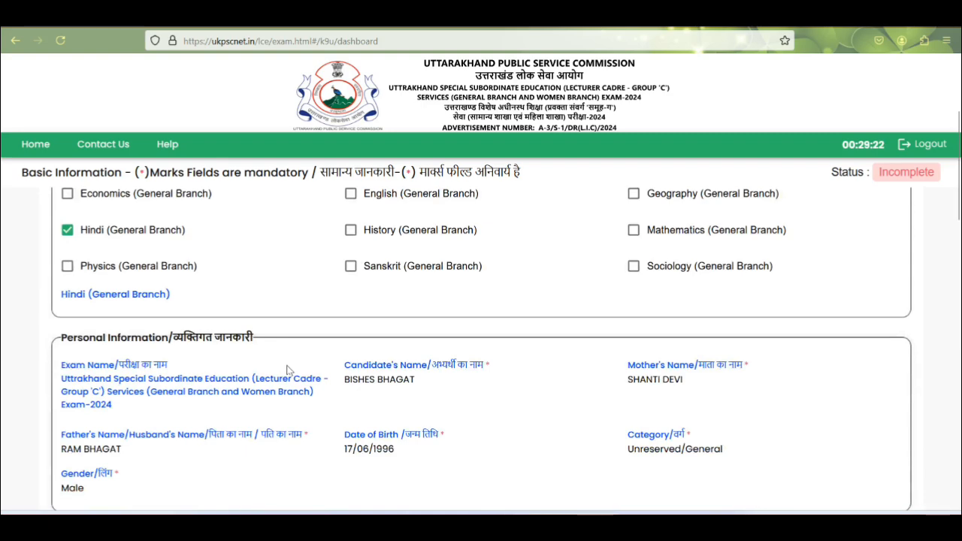
scroll(293, 368, down, 4)
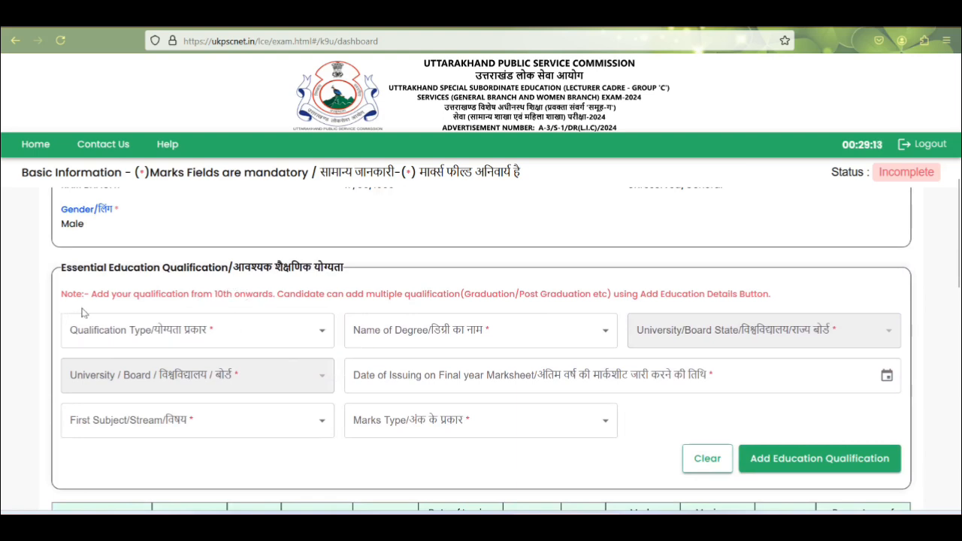
click(297, 340)
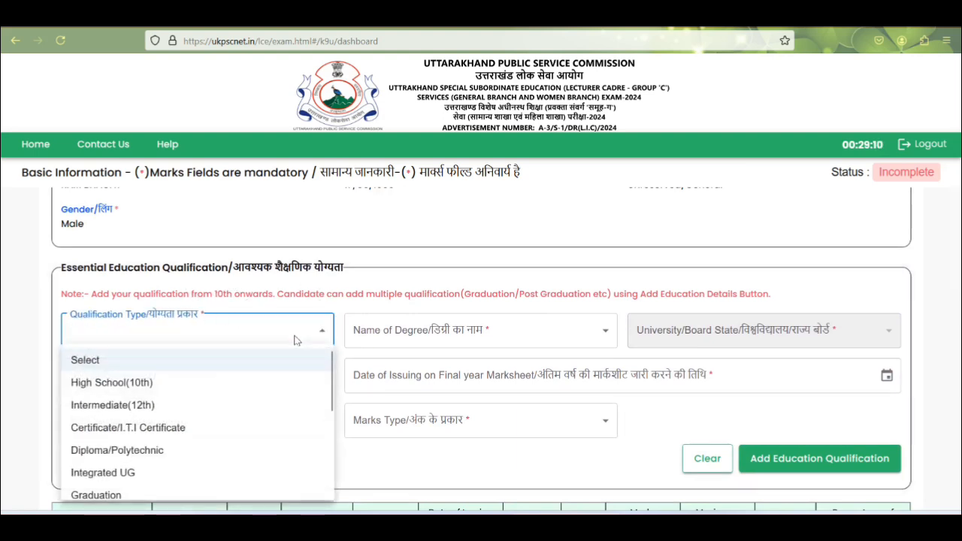
click(156, 392)
click(425, 340)
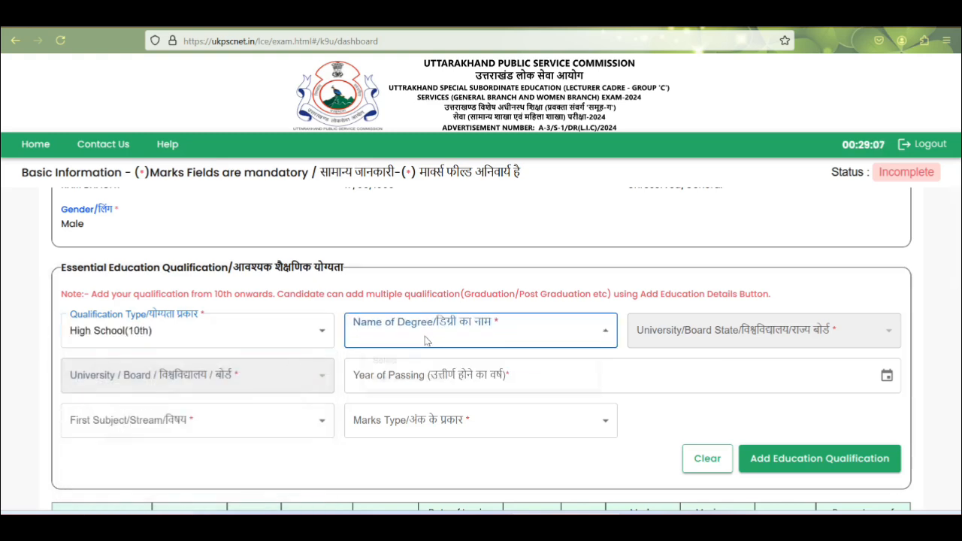
click(421, 387)
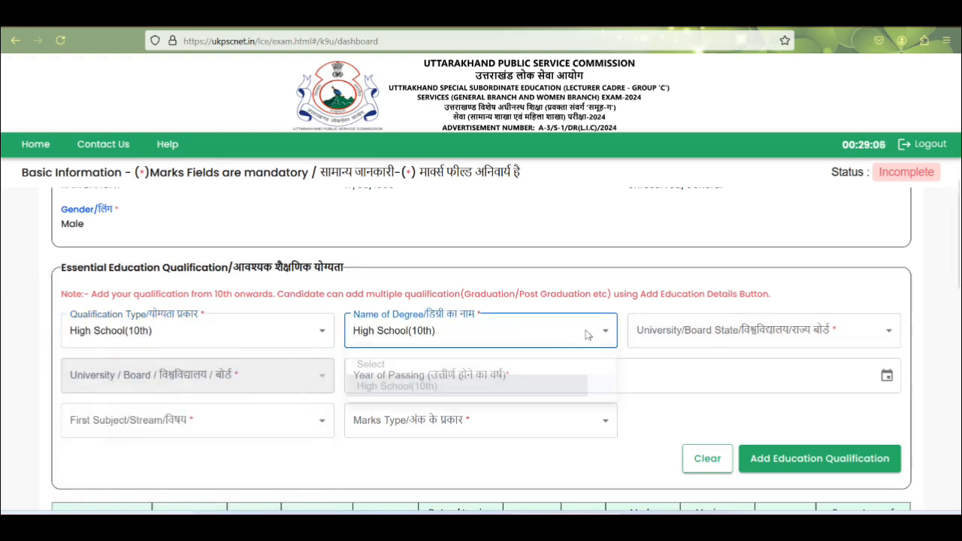
- Set the University/Board State of the High School qualification to Uttarakhand
click(672, 330)
scroll(702, 405, down, 3)
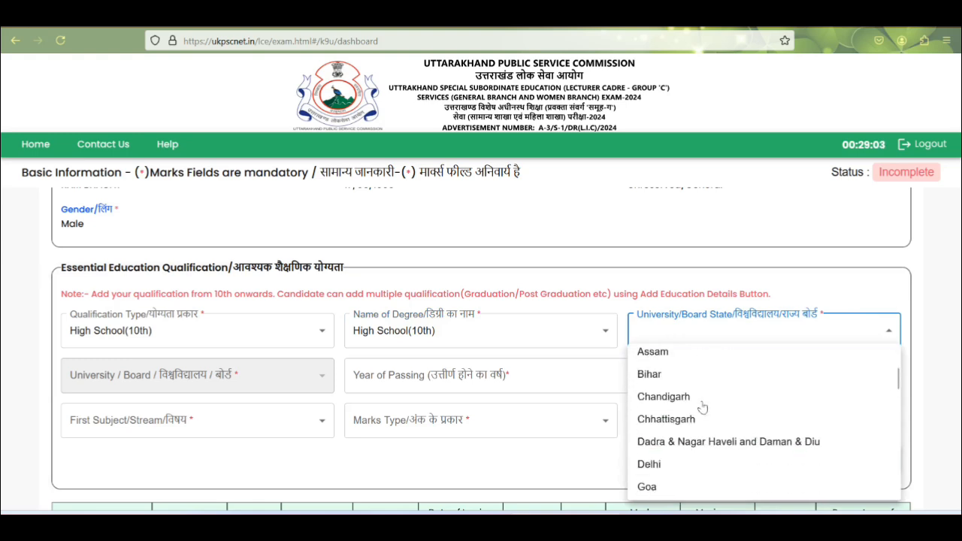
scroll(702, 408, down, 2)
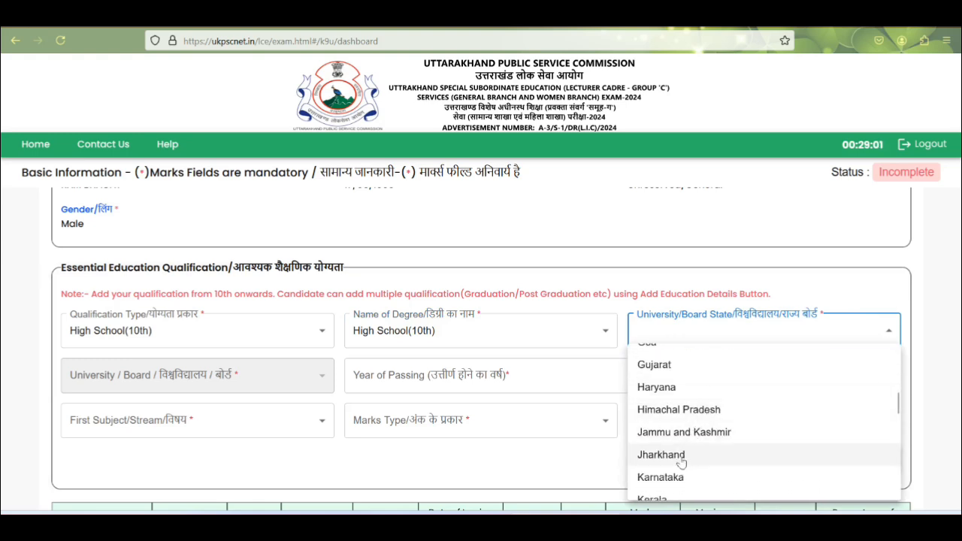
scroll(679, 457, down, 5)
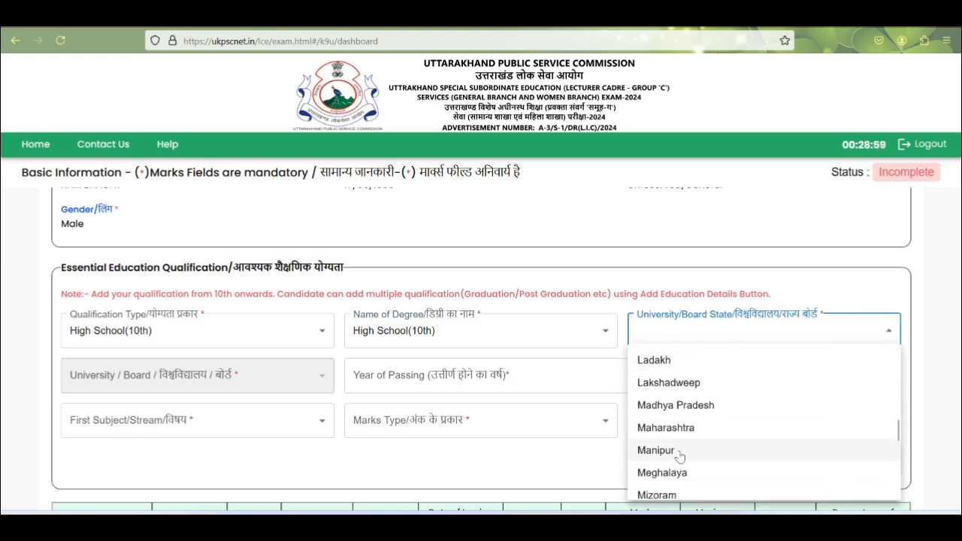
scroll(679, 457, down, 6)
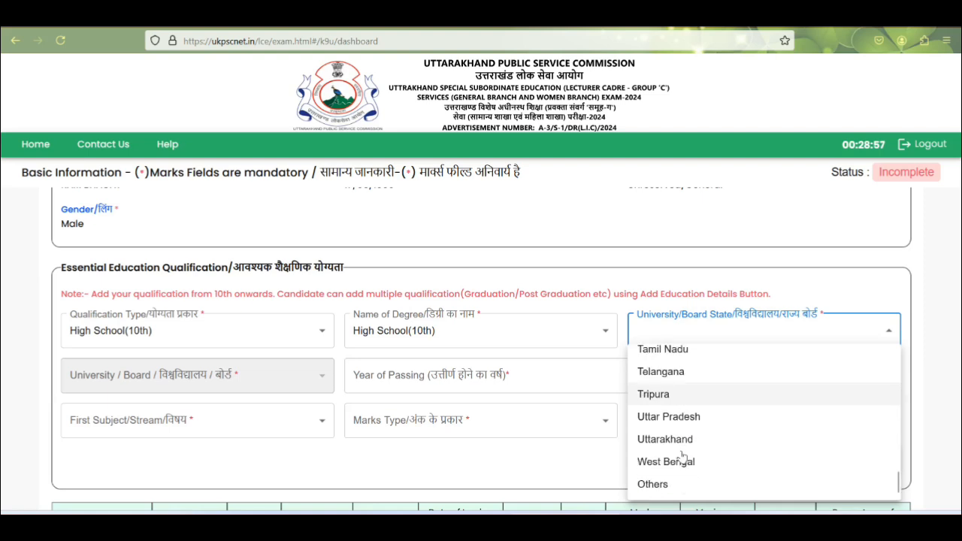
click(681, 442)
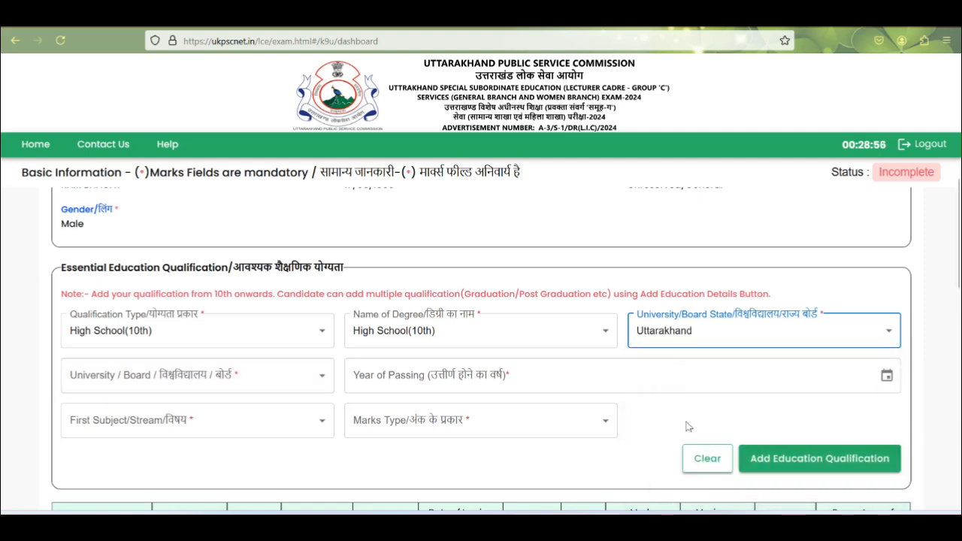
- Choose Jharkand Academic Council, Ranchi as the board for the High School qualification
click(157, 386)
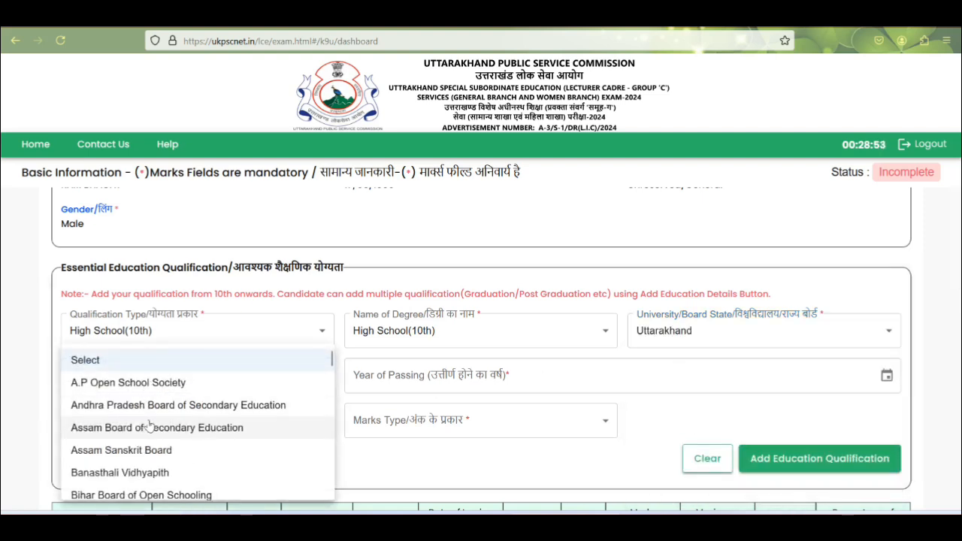
scroll(152, 429, down, 4)
scroll(151, 421, up, 1)
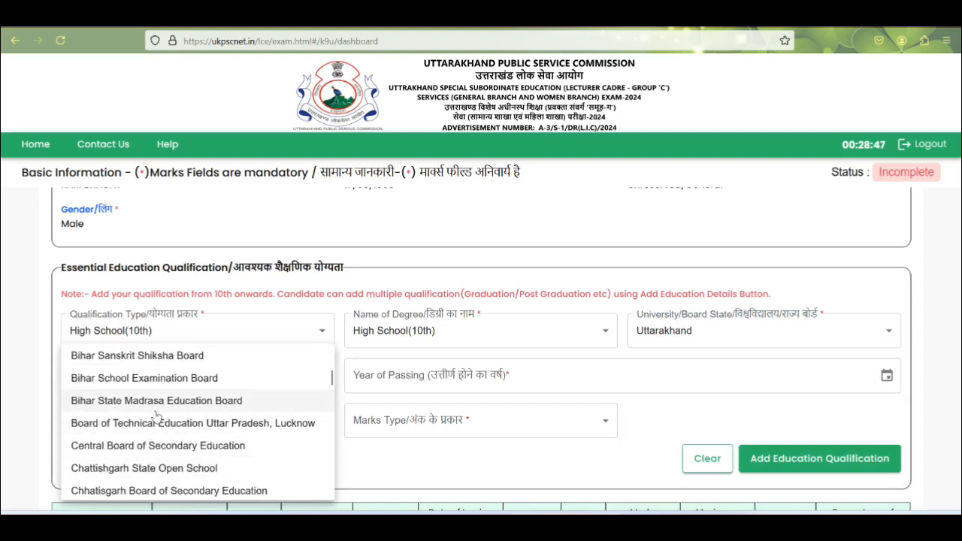
scroll(156, 413, down, 5)
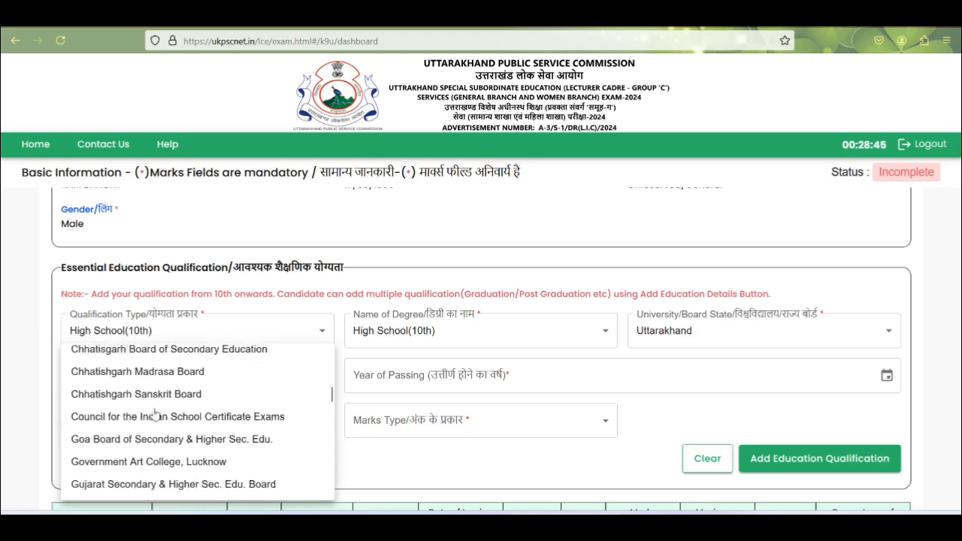
click(156, 413)
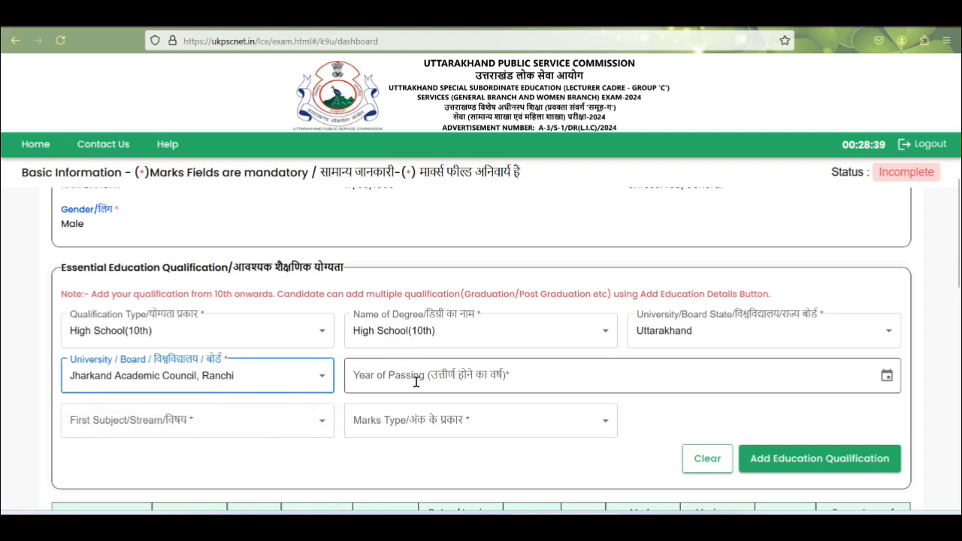
- Enter 2011 as the year of passing and choose High School Subjects as the first subject
scroll(416, 381, down, 1)
click(402, 311)
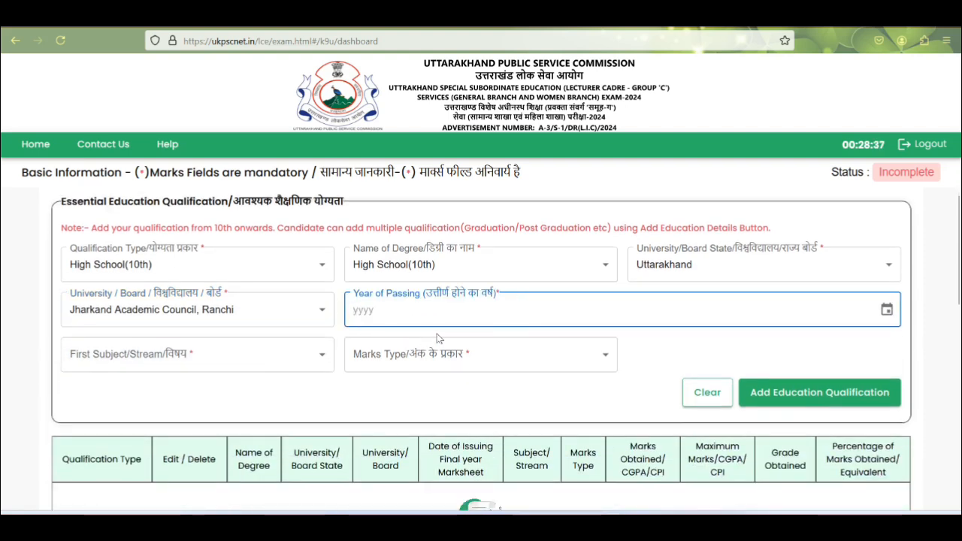
text(2011)
click(199, 361)
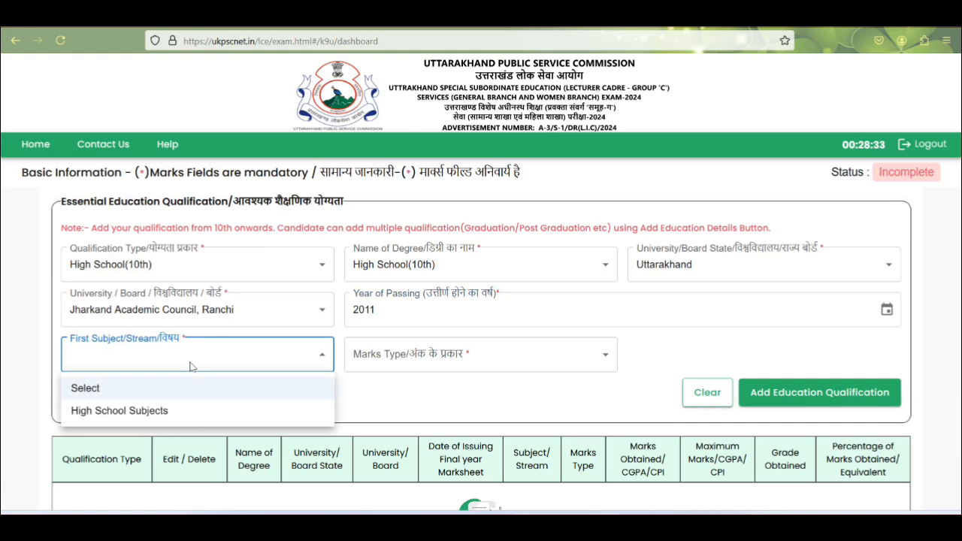
click(150, 408)
- Set the marks type to MARKS, with 255 marks obtained out of a maximum of 500
click(430, 363)
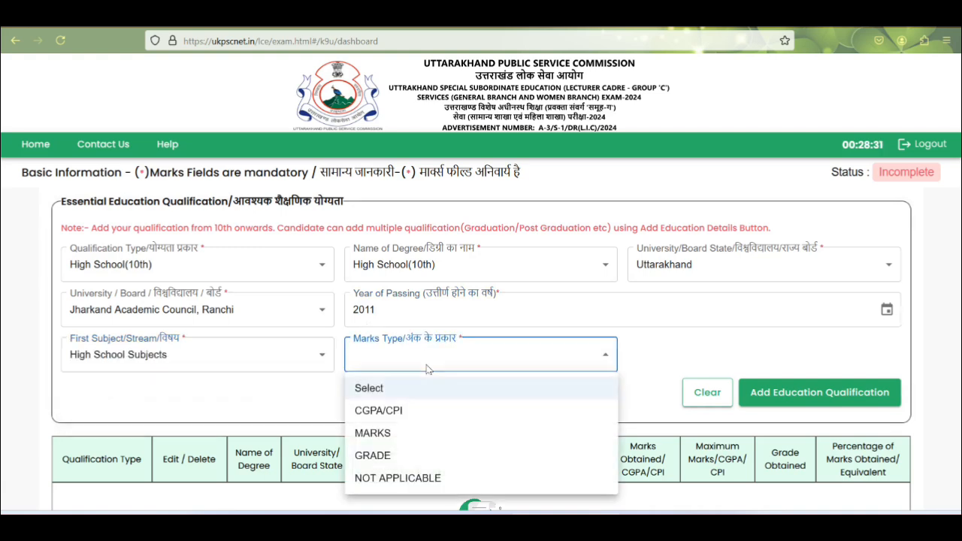
click(374, 433)
click(685, 354)
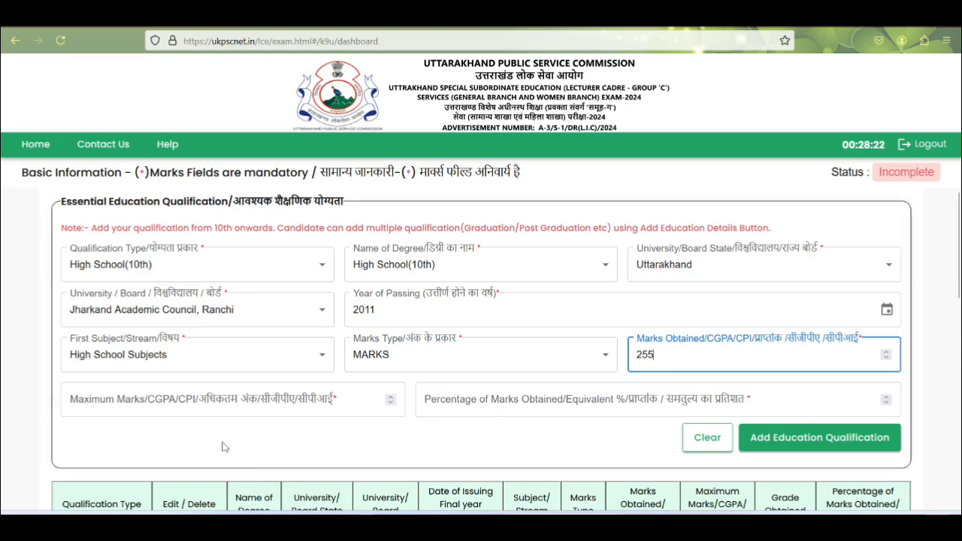
click(213, 399)
text(500)
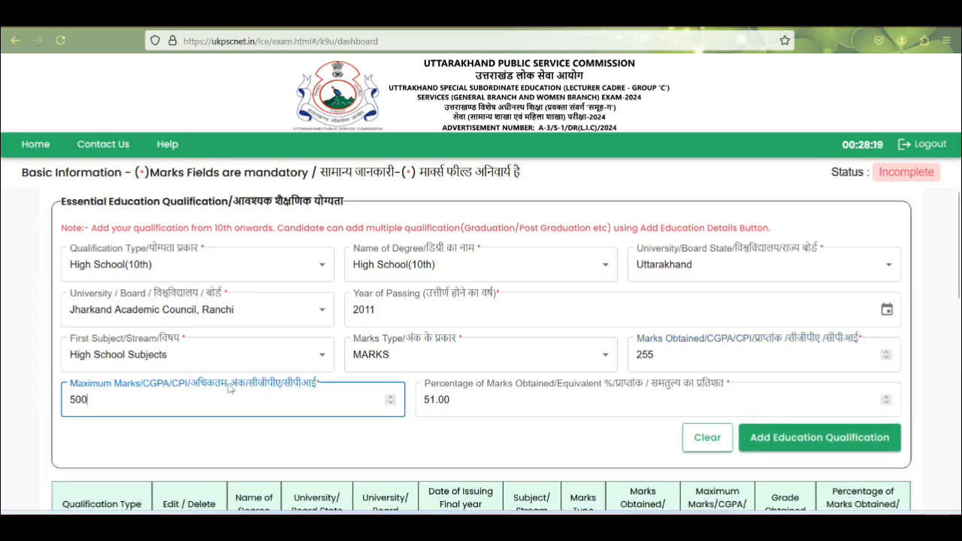
- Add the completed High School(10th) entry to the education qualification table
scroll(229, 389, down, 3)
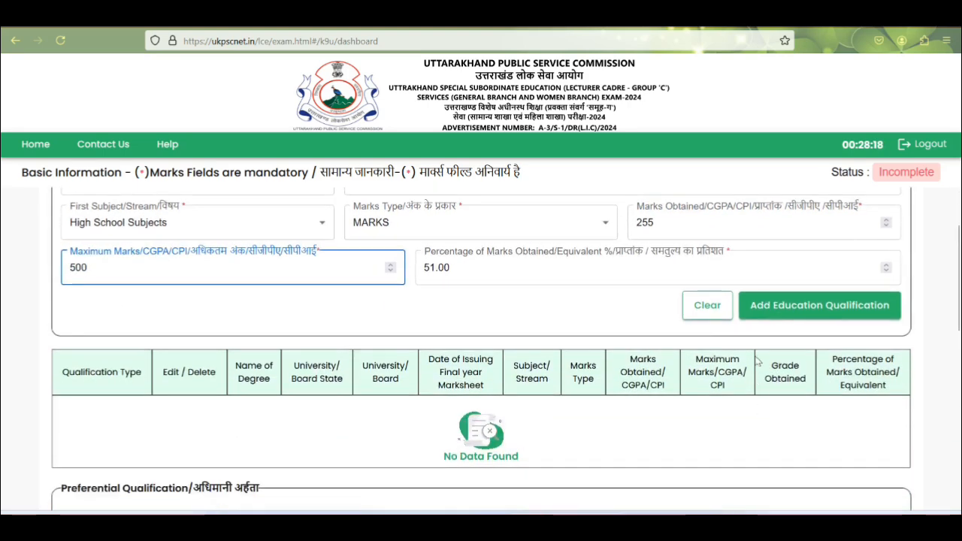
click(846, 310)
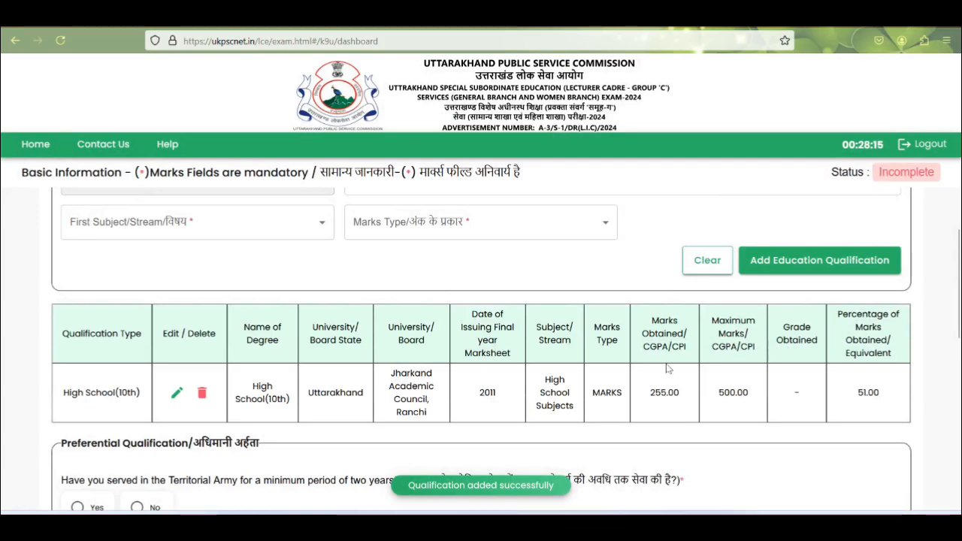
scroll(322, 273, down, 3)
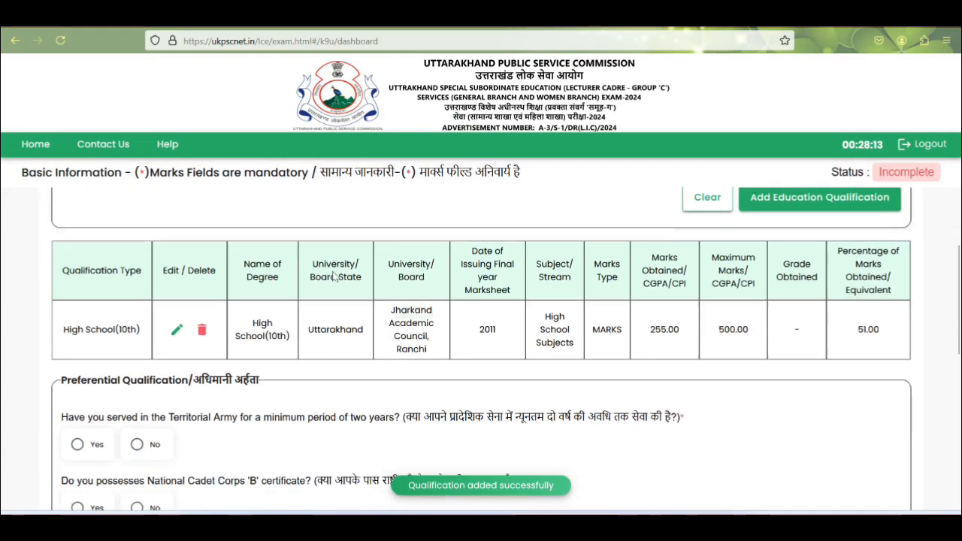
- Set both the qualification type and the degree name of the new education entry to Intermediate(12th)
scroll(405, 328, up, 4)
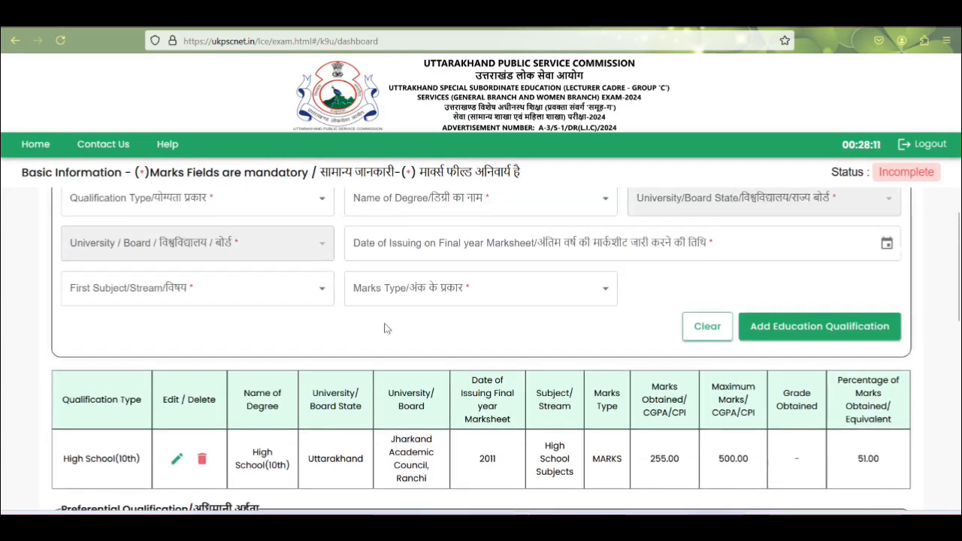
click(231, 206)
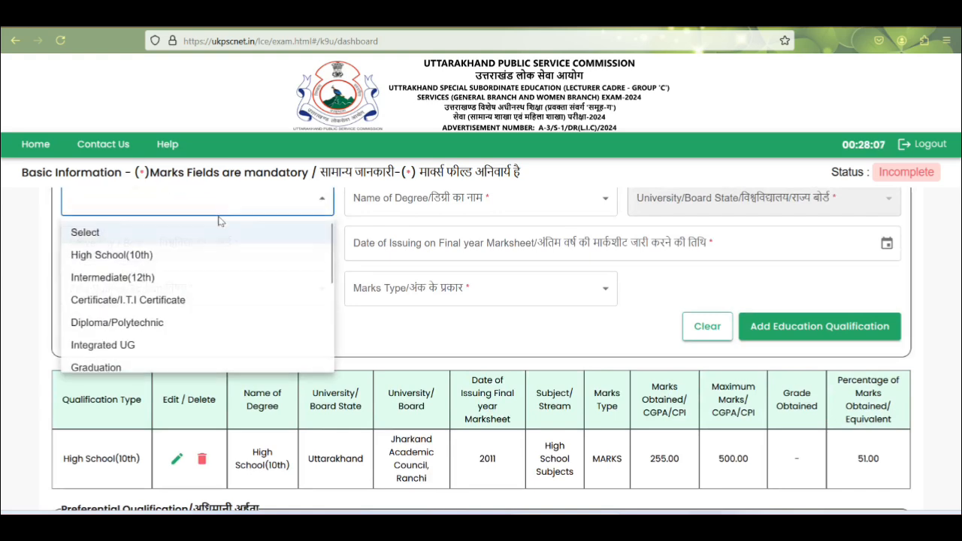
click(137, 278)
click(454, 208)
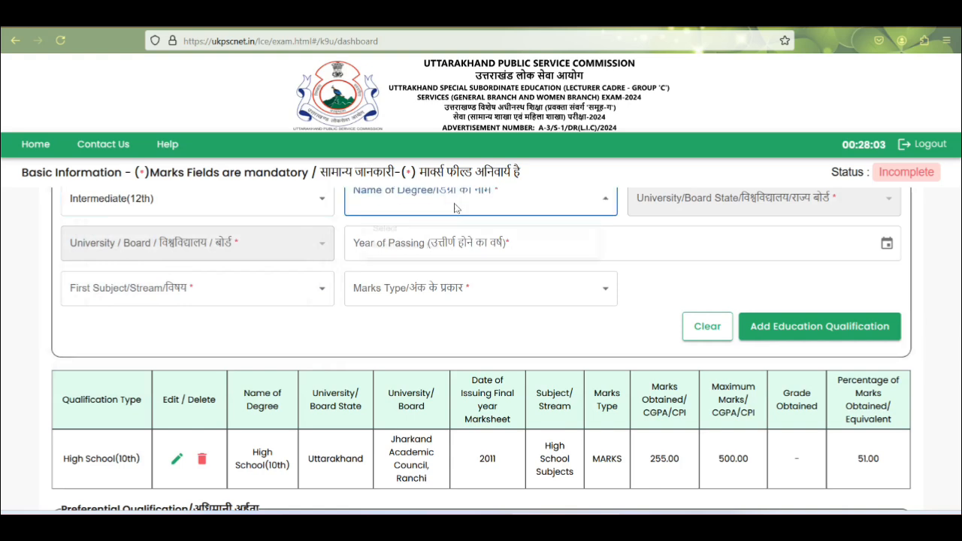
click(402, 256)
- Open the University/Board State choices for the Intermediate(12th) qualification and look through the states
click(718, 204)
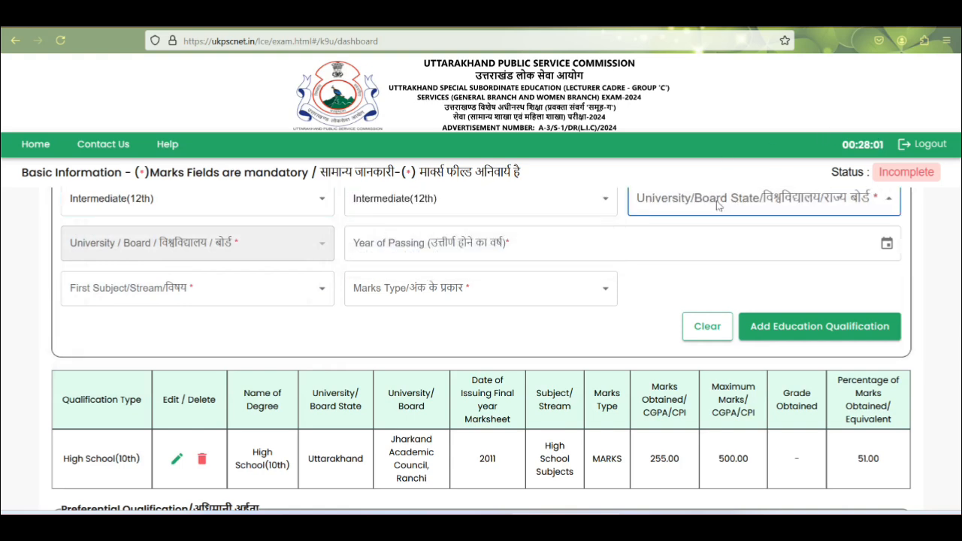
scroll(670, 341, down, 3)
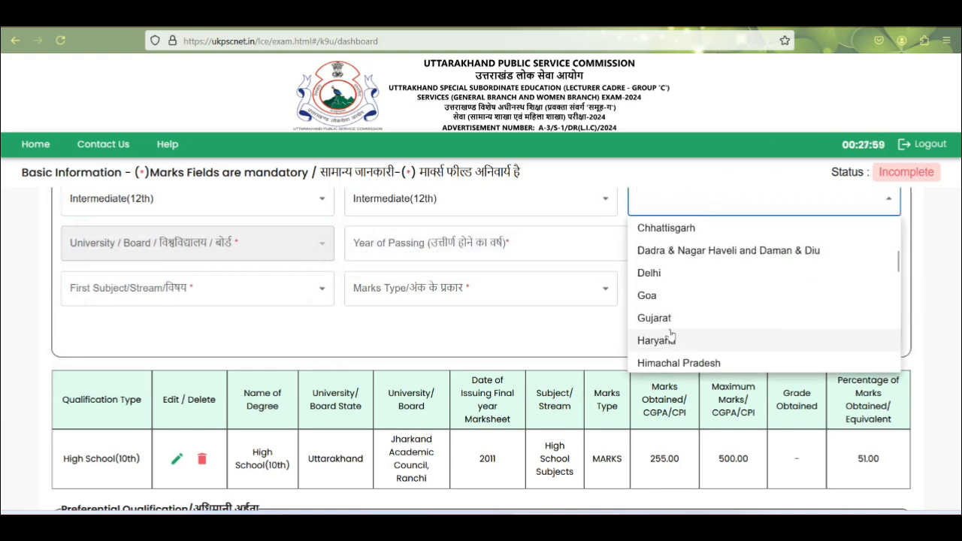
scroll(671, 336, down, 2)
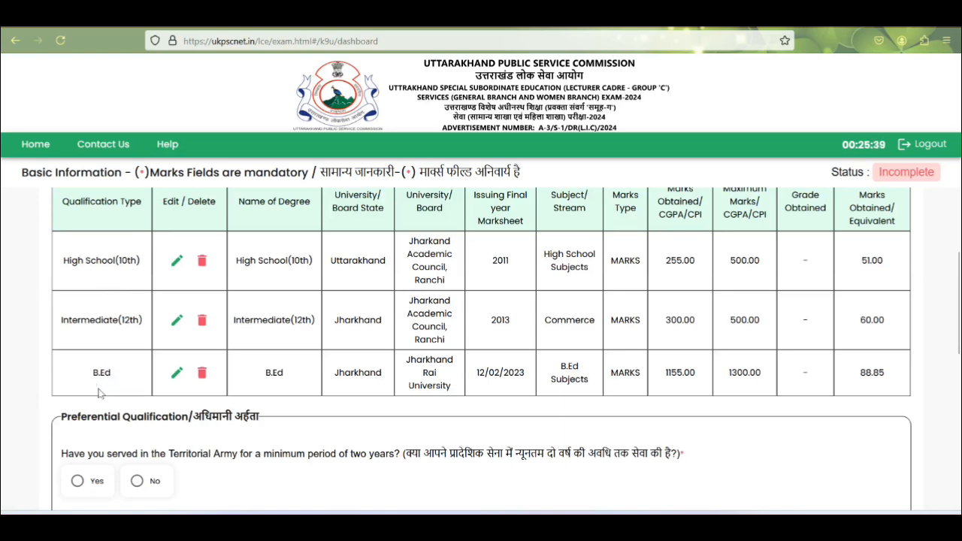
- Answer No to the Territorial Army, NCC 'B' certificate, NCC "C" certificate and NSS "C" certificate questions under Preferential Qualification
scroll(375, 262, down, 1)
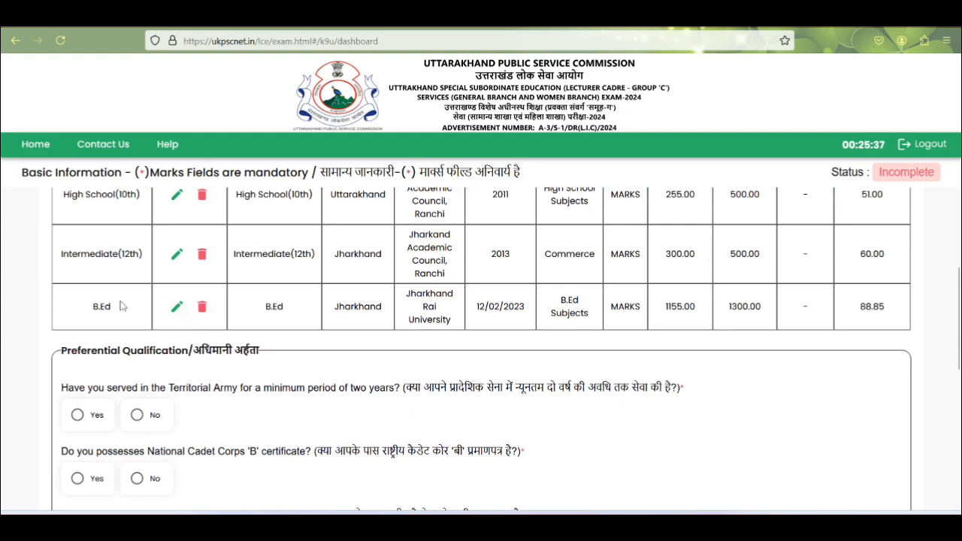
scroll(160, 365, down, 1)
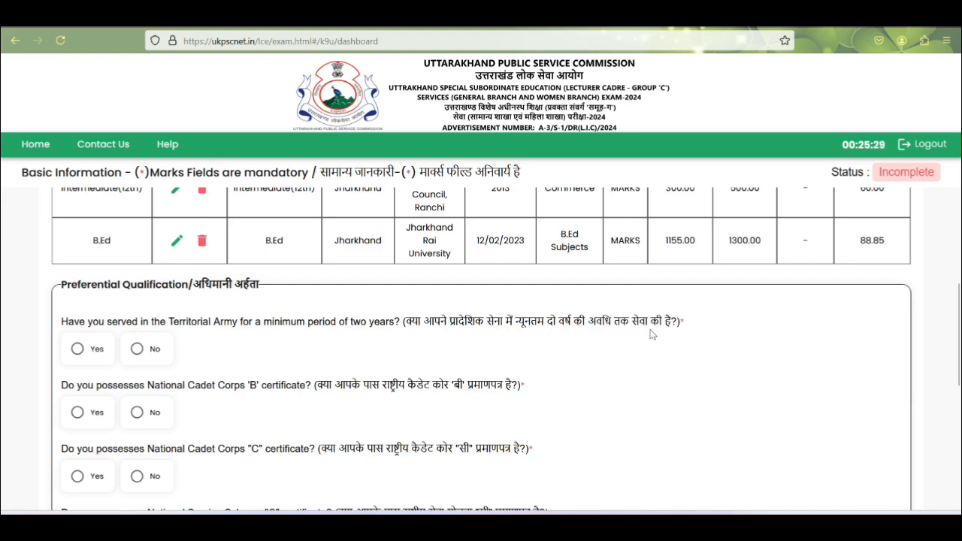
click(137, 348)
scroll(143, 402, down, 2)
click(136, 347)
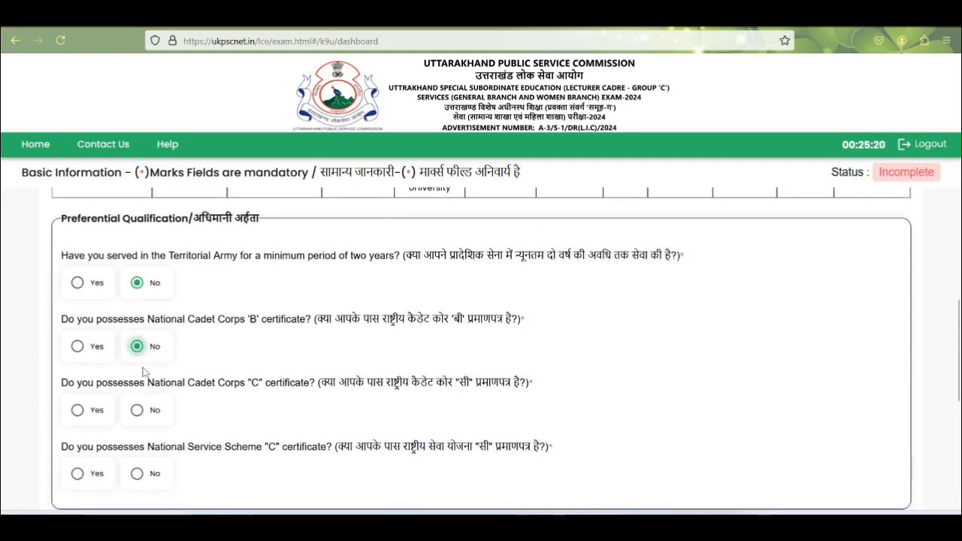
click(138, 412)
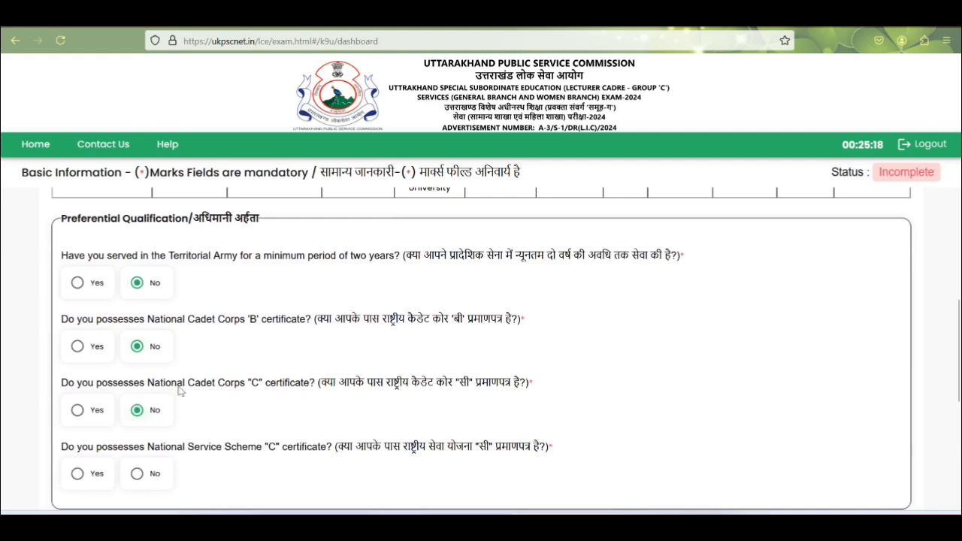
scroll(366, 402, down, 2)
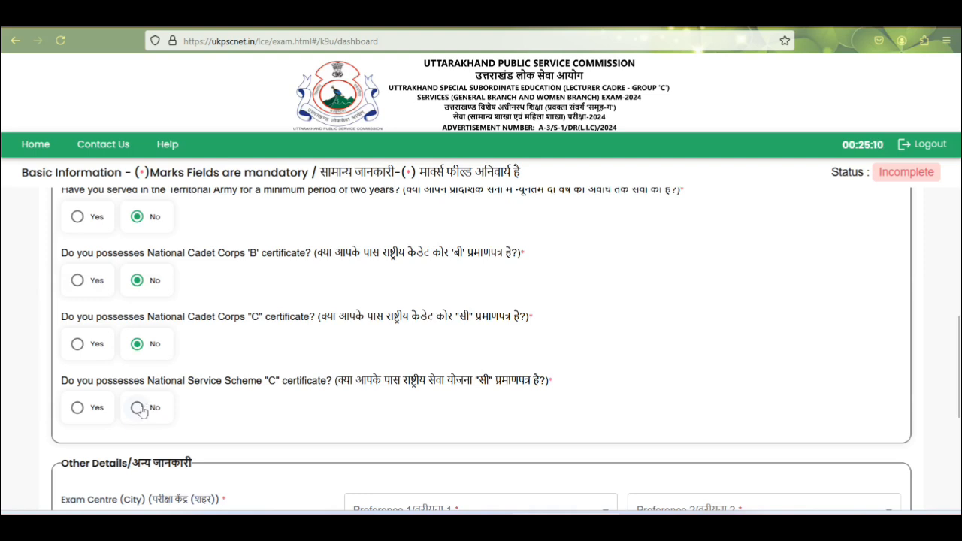
click(138, 409)
- Choose Kotdwar as the first and Almora as the second exam centre preference under Other Details
scroll(231, 415, down, 2)
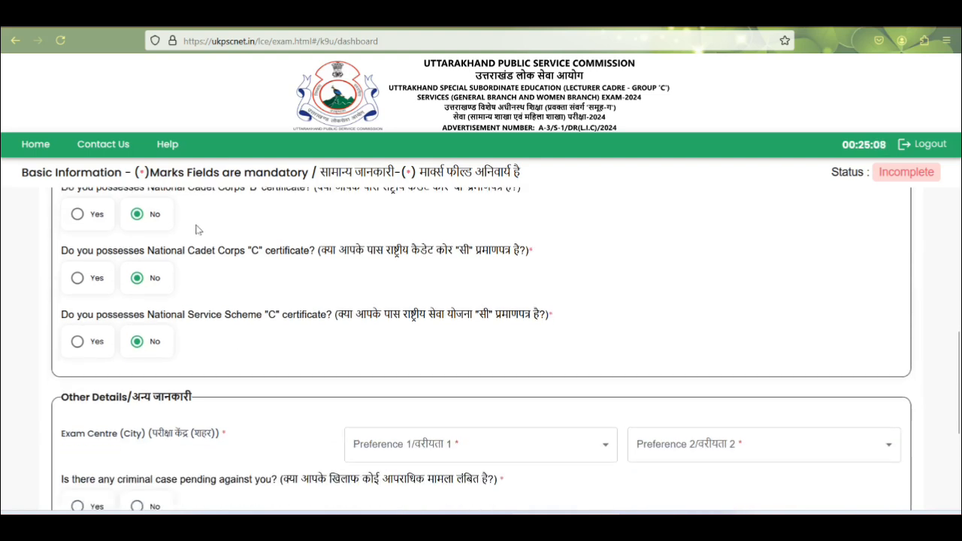
scroll(164, 299, down, 2)
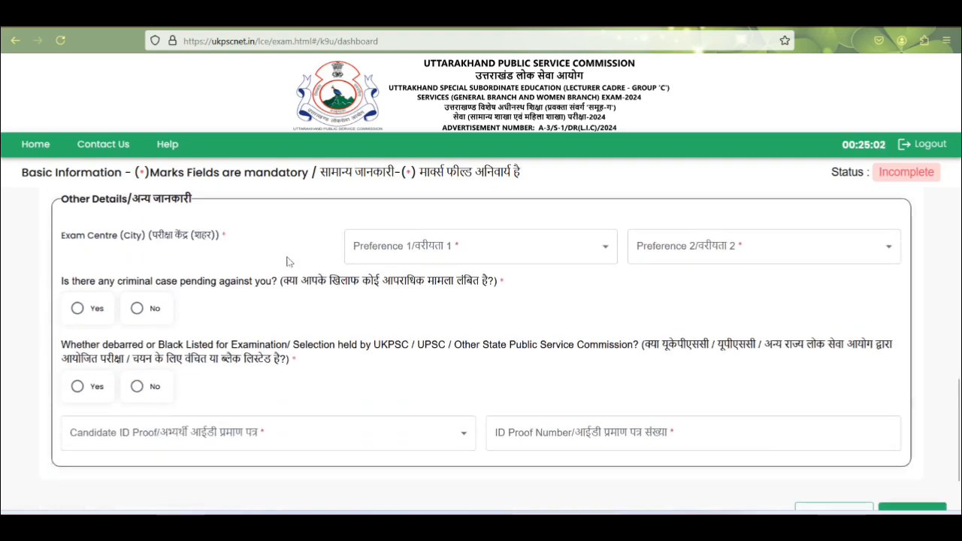
click(448, 246)
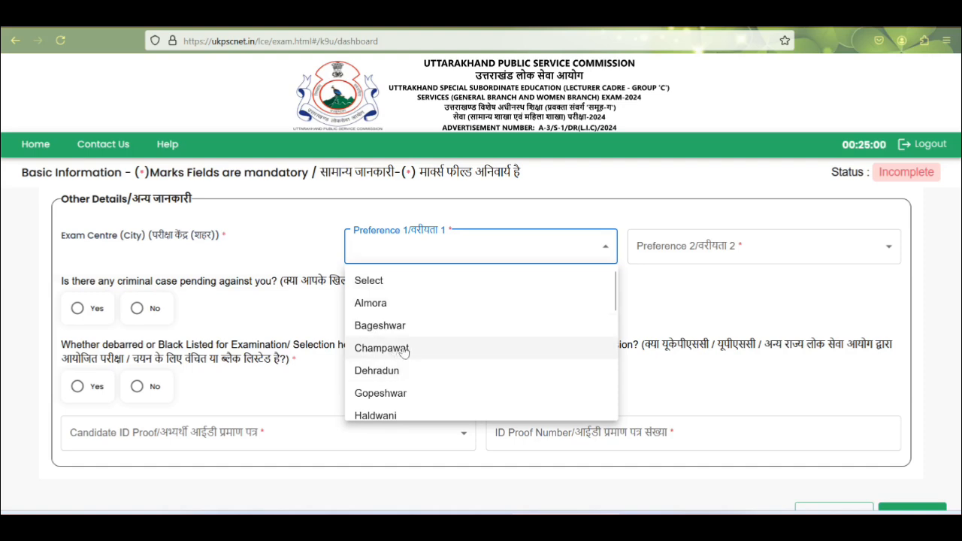
scroll(404, 350, down, 4)
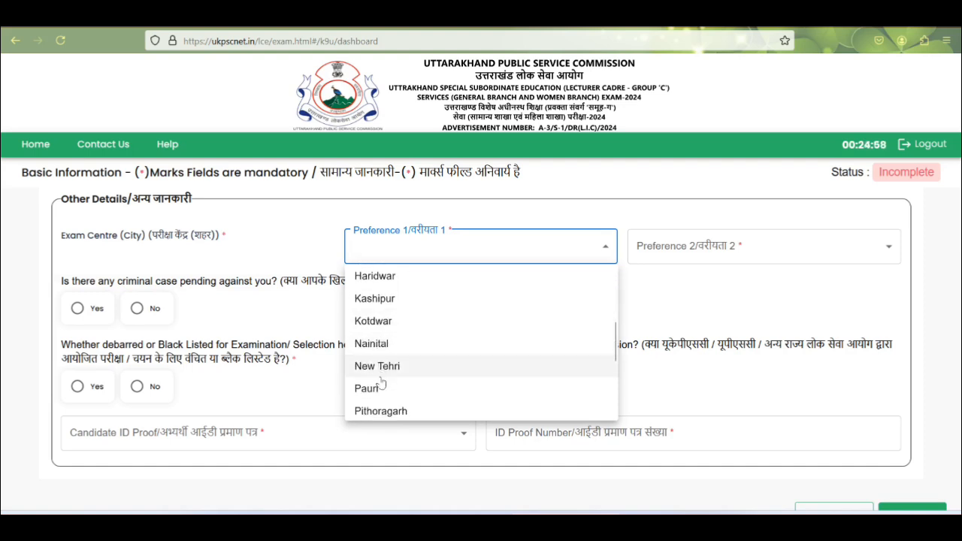
click(388, 326)
click(676, 248)
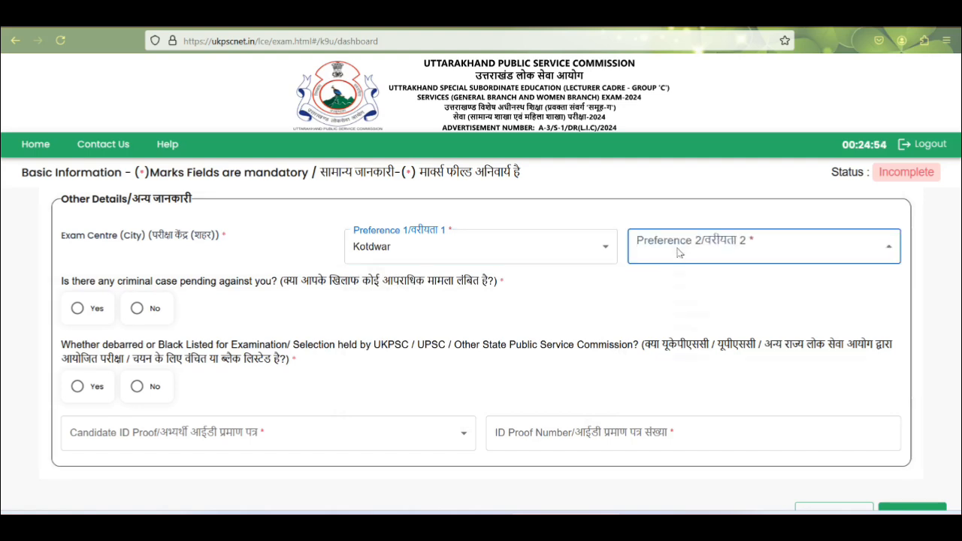
click(662, 305)
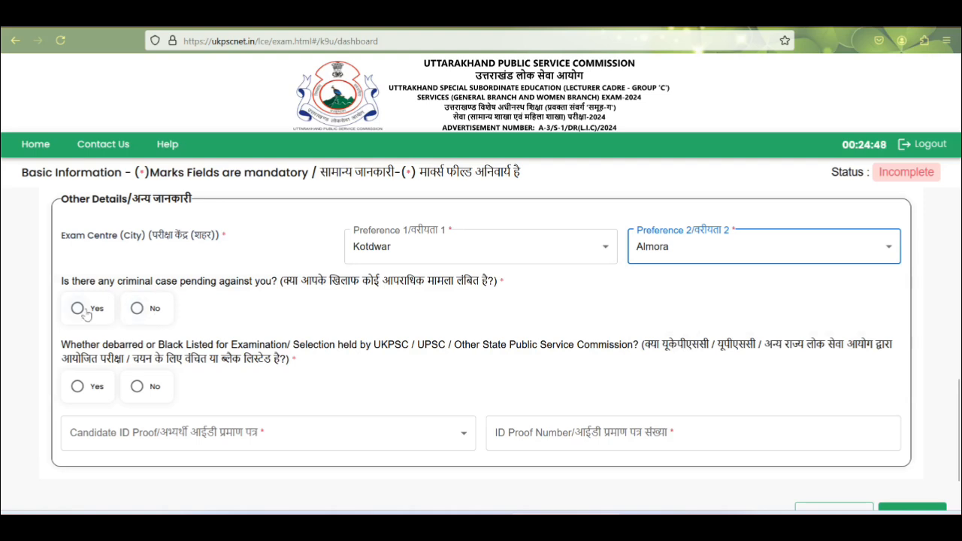
- Answer No to both the pending criminal case question and the debarred or blacklisted question
click(138, 309)
scroll(263, 352, down, 1)
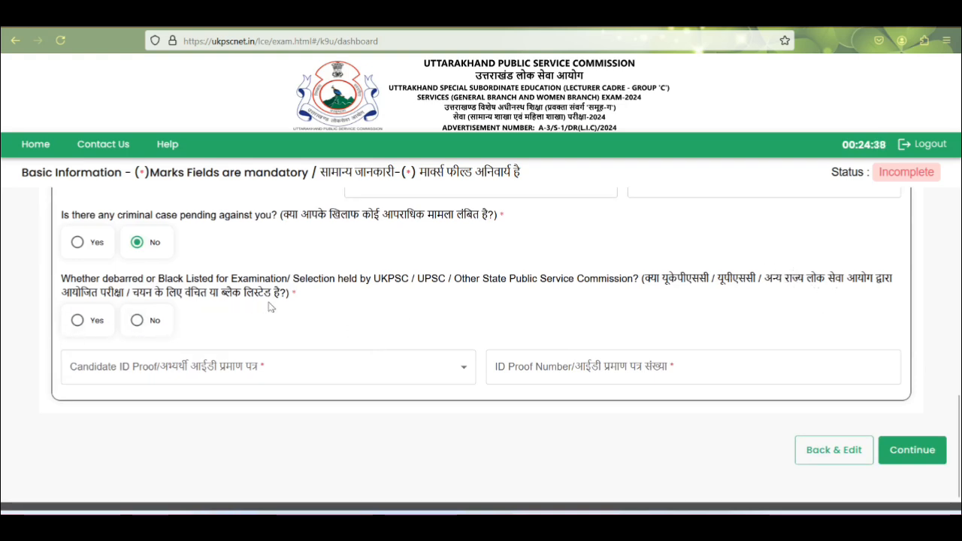
click(142, 322)
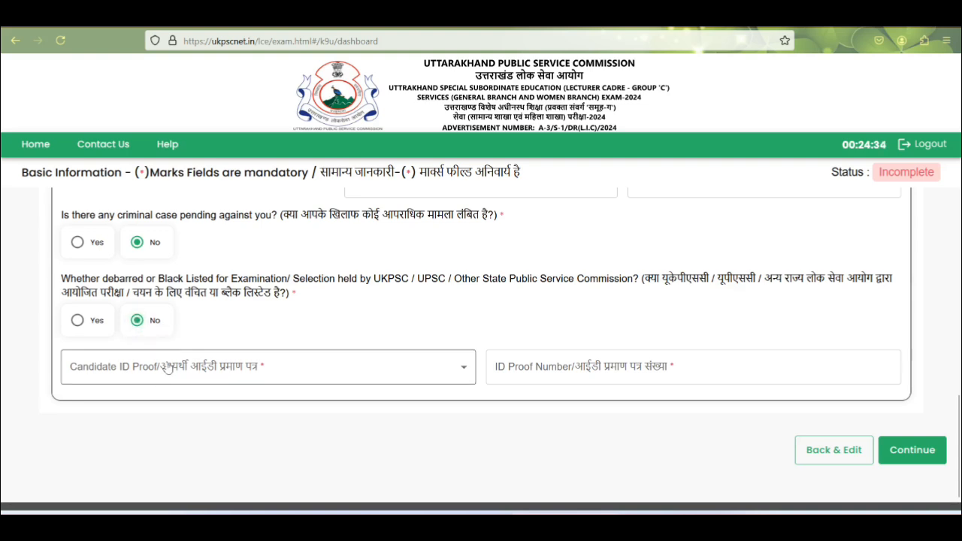
- Select Aadhaar Card as the candidate's ID proof
click(167, 363)
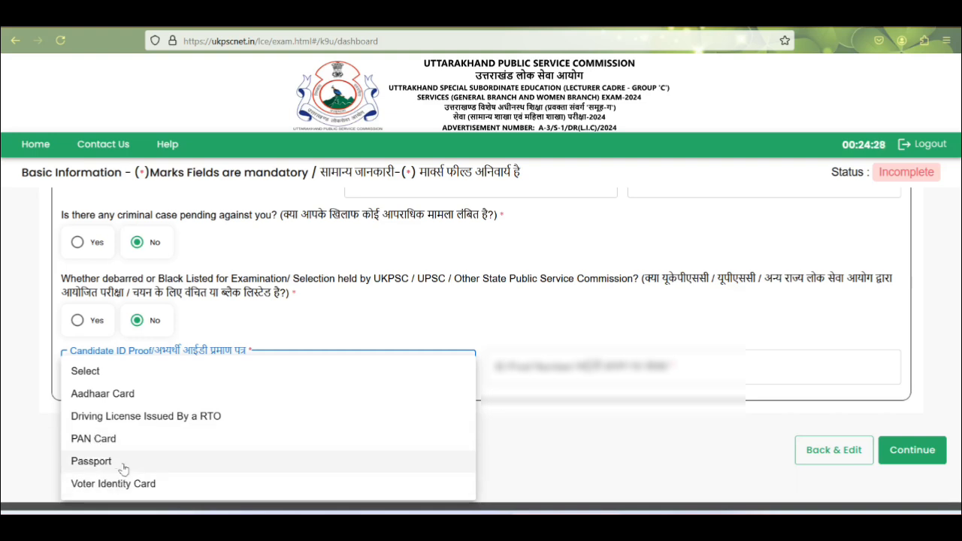
click(107, 394)
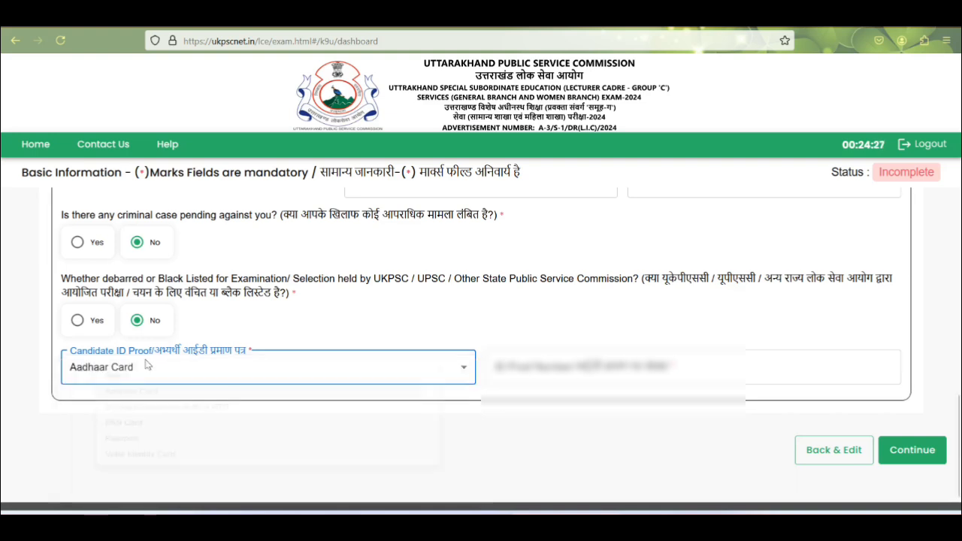
click(129, 380)
click(128, 375)
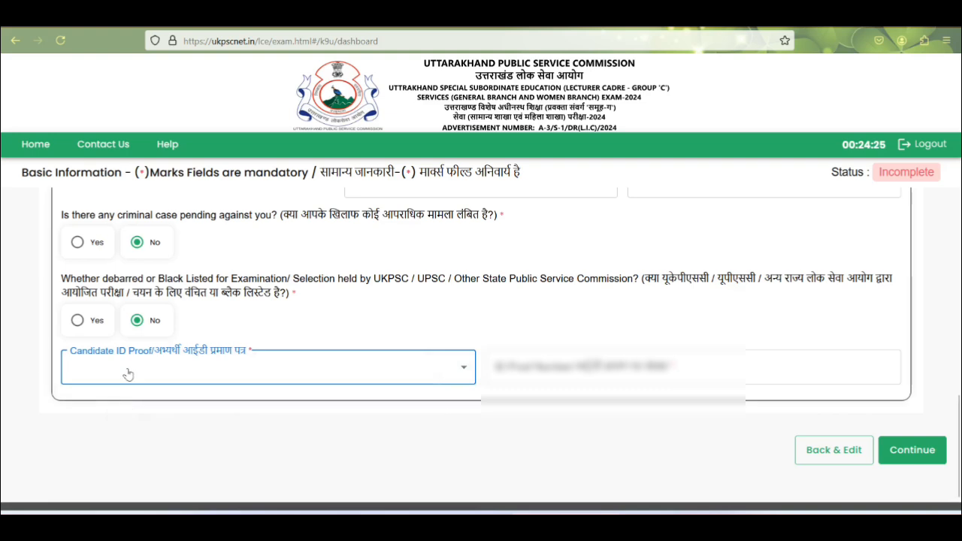
click(124, 373)
click(295, 394)
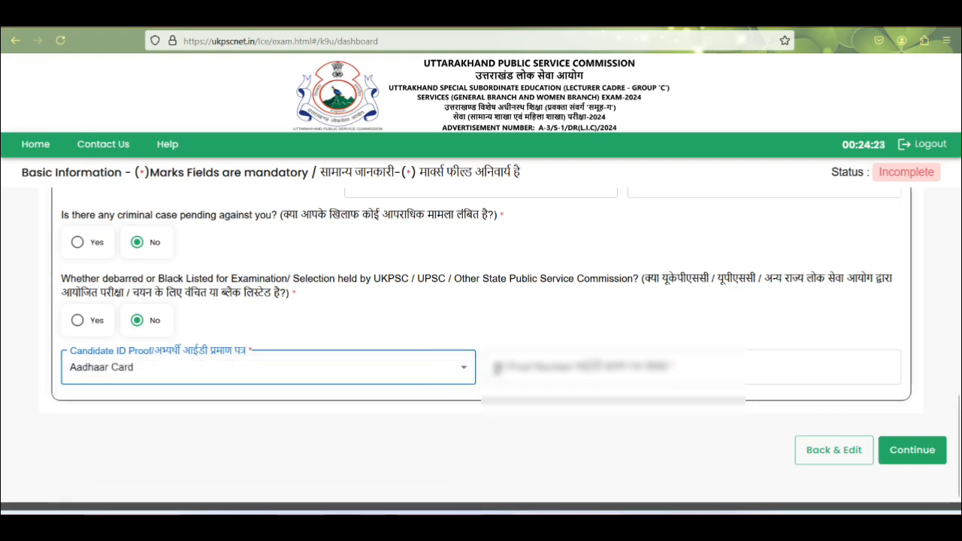
- Enter the candidate's Aadhaar number in the ID Proof Number field
click(590, 370)
text(*)
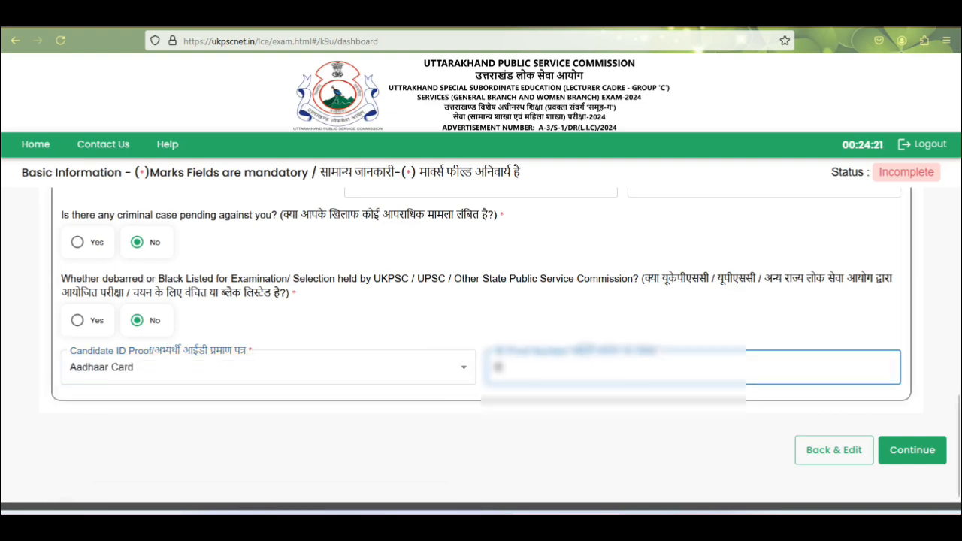
text(*********)
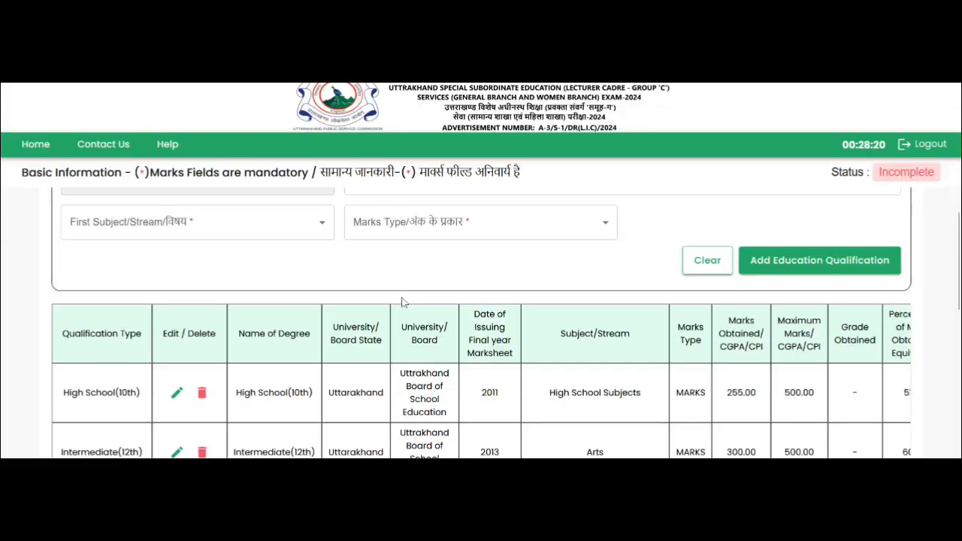
- Review the added qualifications, the preferential qualification answers, and the exam centre and ID proof entries under Other Details
scroll(44, 328, down, 3)
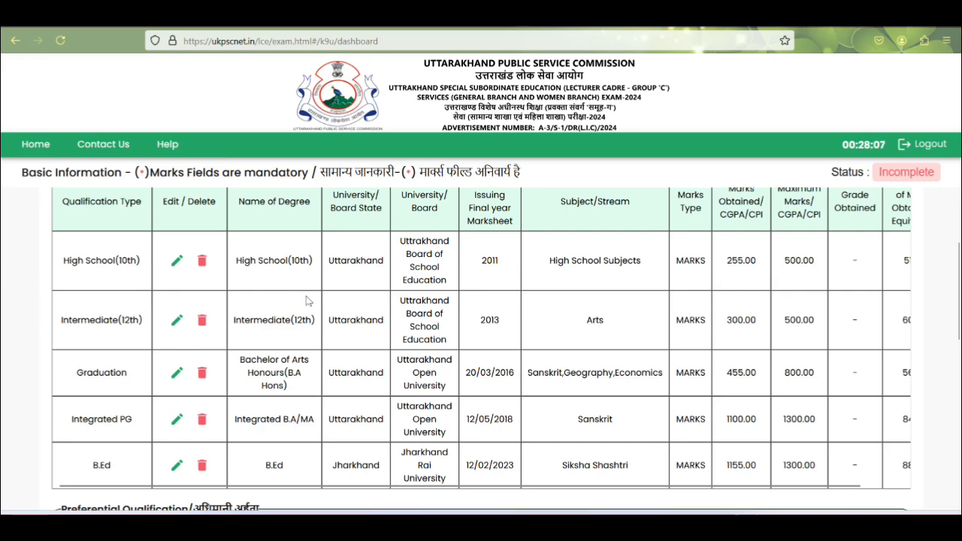
scroll(338, 312, down, 3)
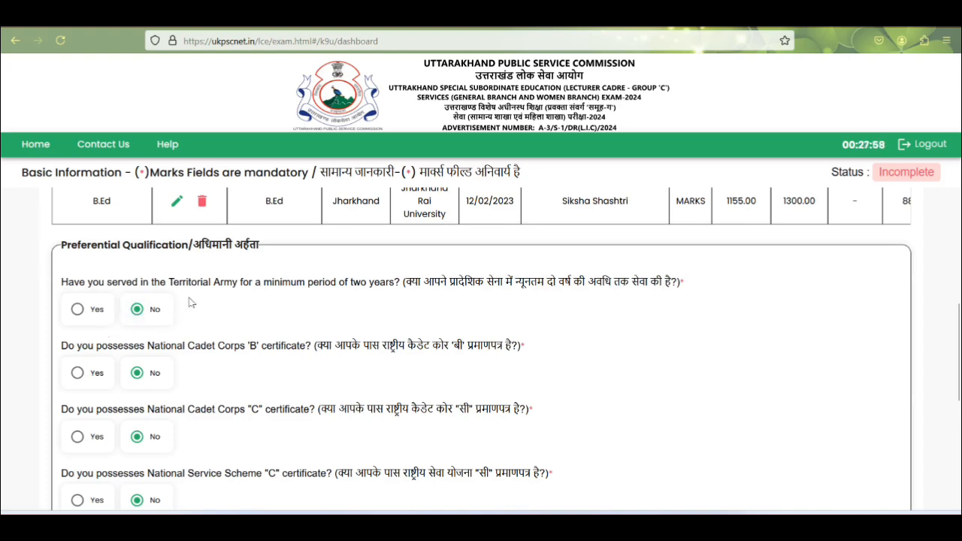
scroll(142, 315, down, 1)
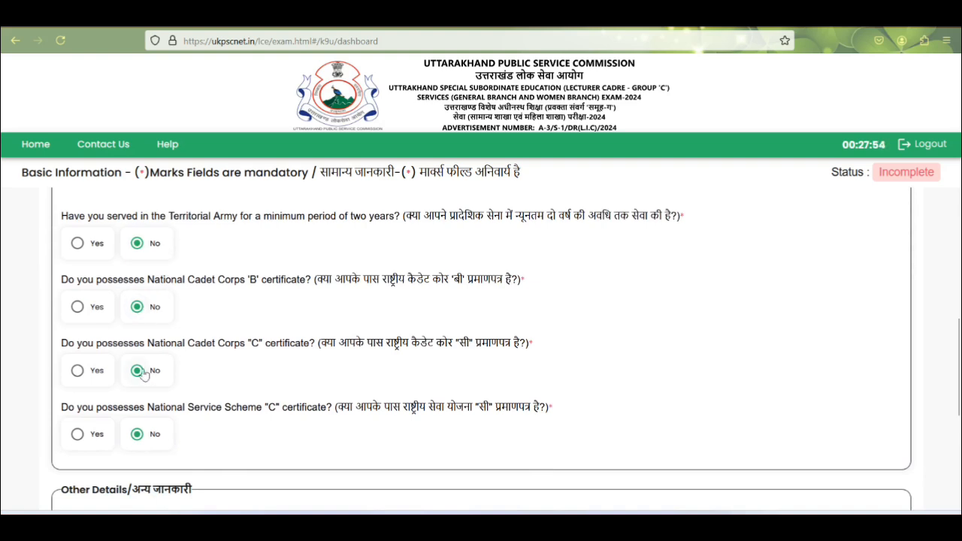
scroll(217, 367, down, 1)
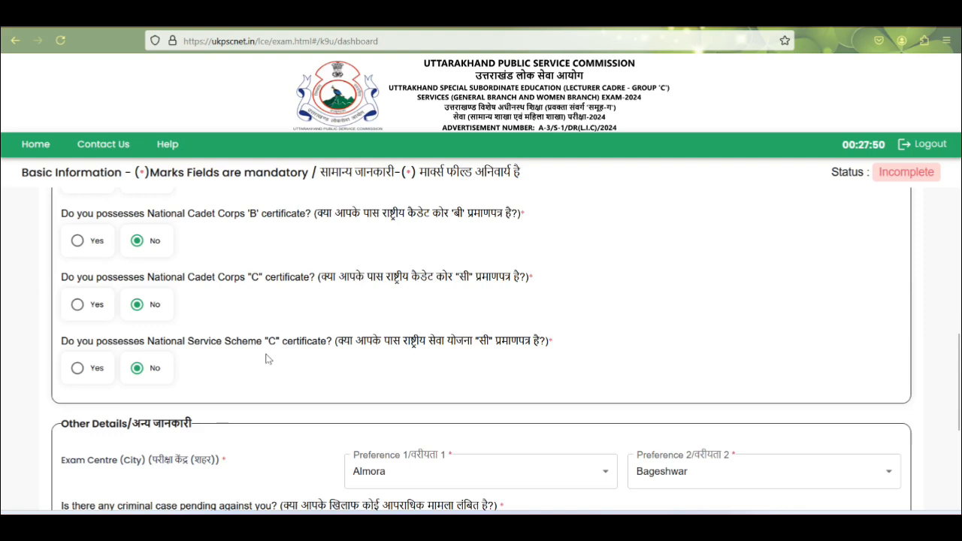
scroll(292, 356, down, 1)
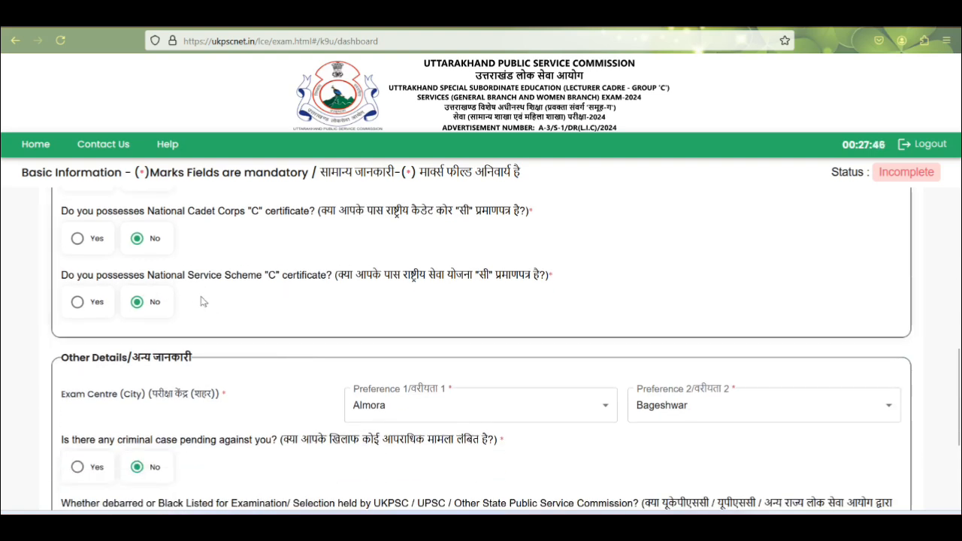
scroll(263, 304, down, 2)
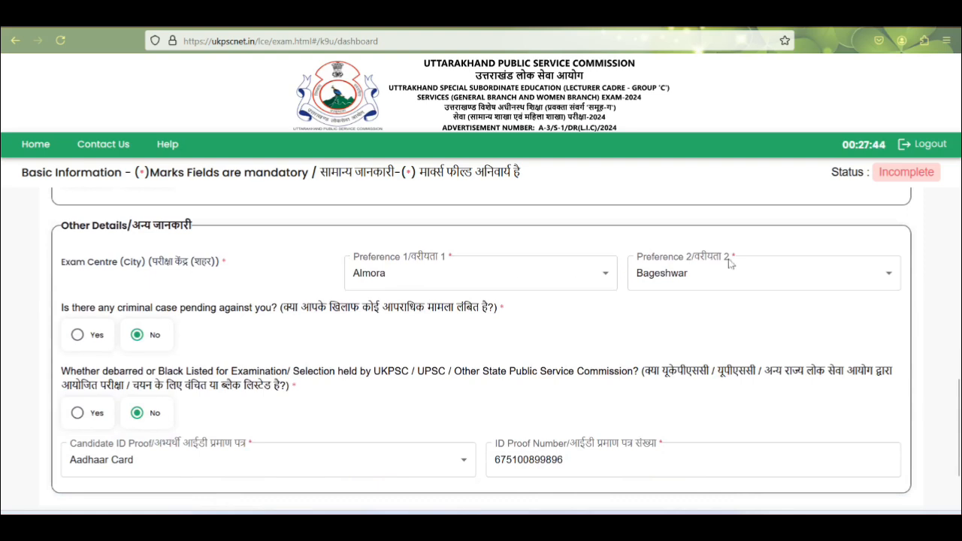
scroll(218, 375, down, 1)
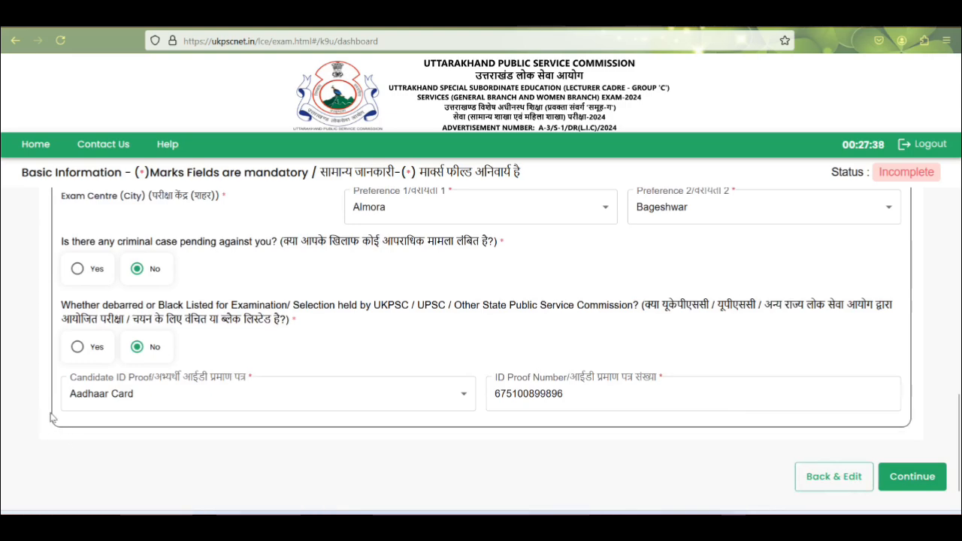
- Continue from the education details to the image upload stage and upload the candidate's colour photograph and signature
click(912, 478)
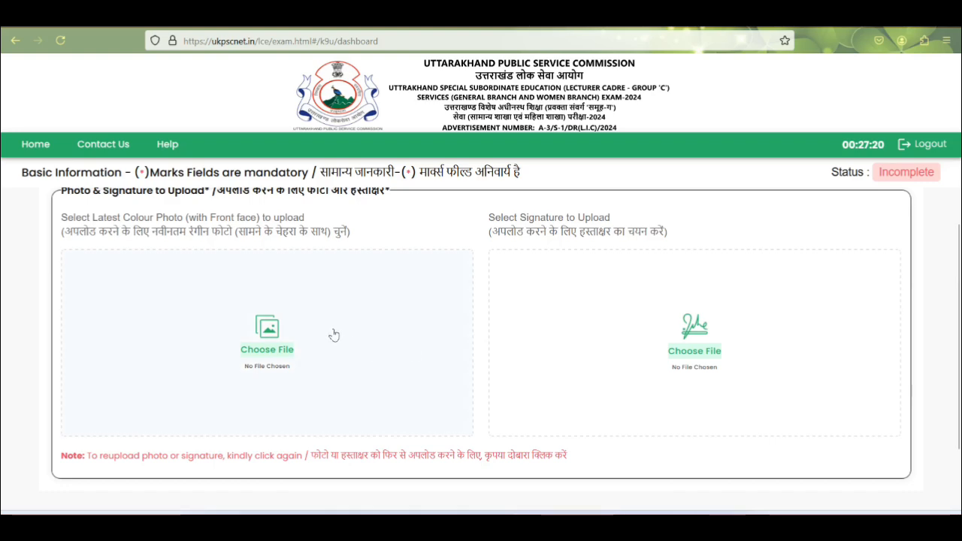
click(263, 342)
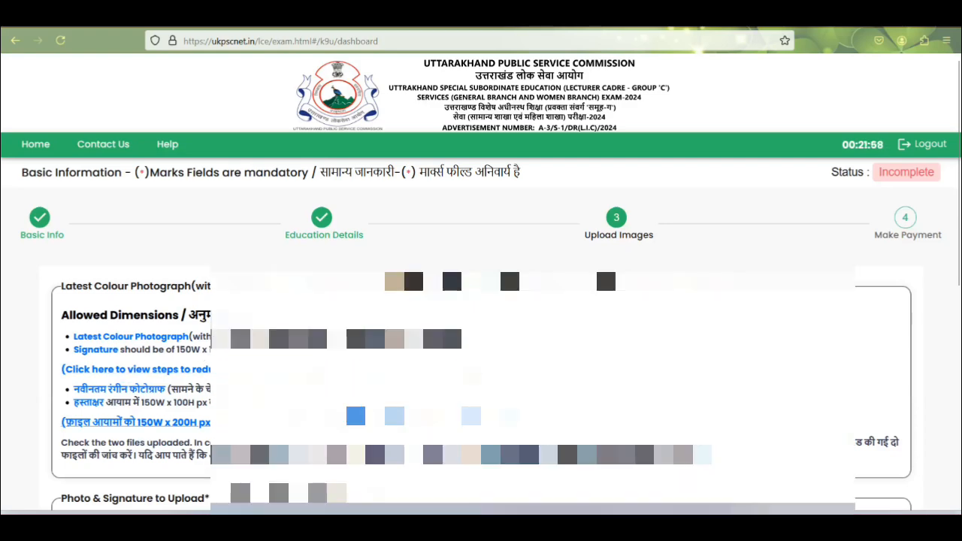
scroll(411, 380, down, 2)
scroll(411, 379, down, 3)
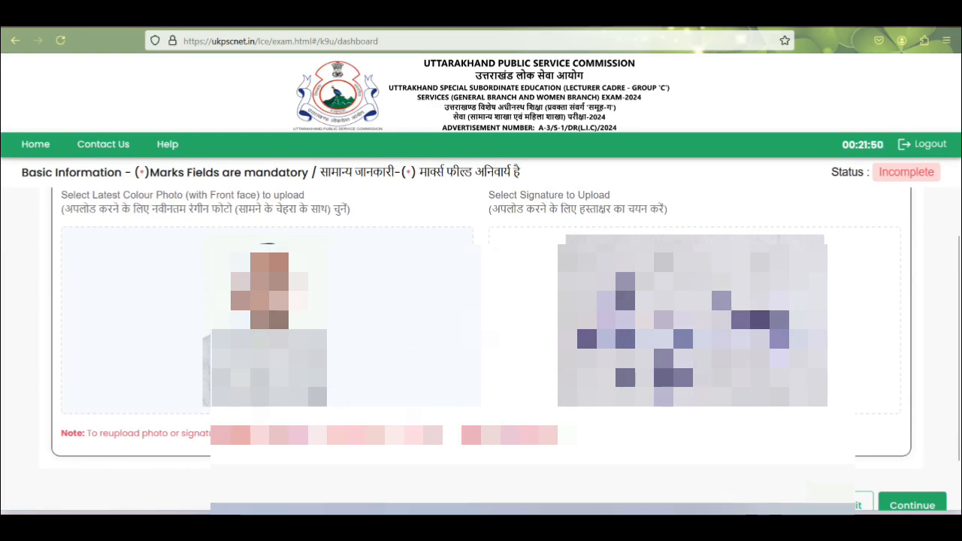
- Open the linked instructions for reducing file dimensions and examine the photograph and signature resizing steps
scroll(132, 263, up, 3)
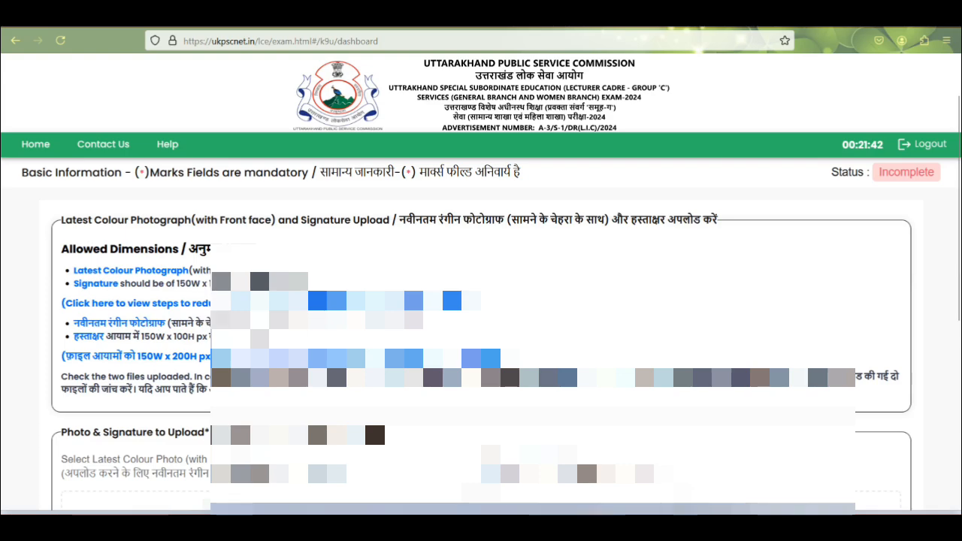
click(271, 300)
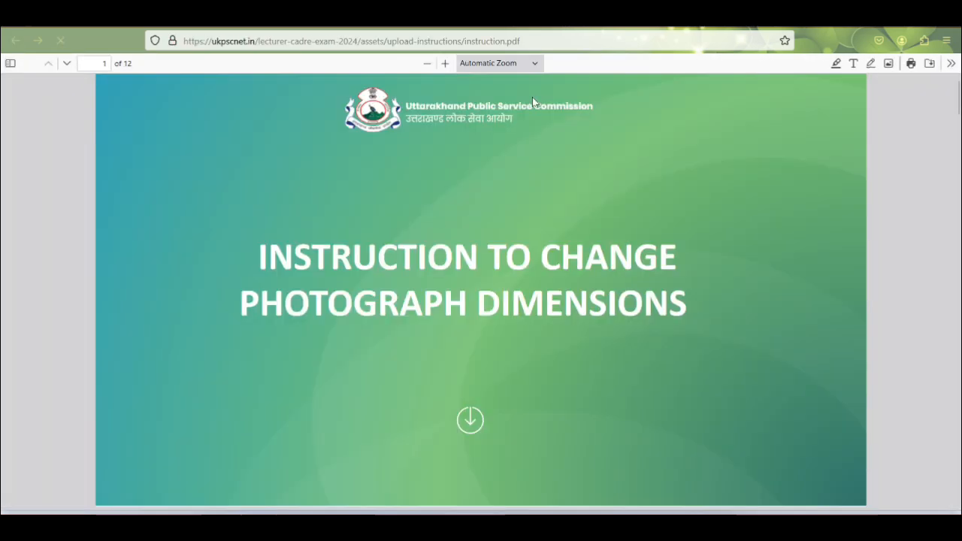
scroll(455, 225, down, 3)
scroll(454, 235, down, 3)
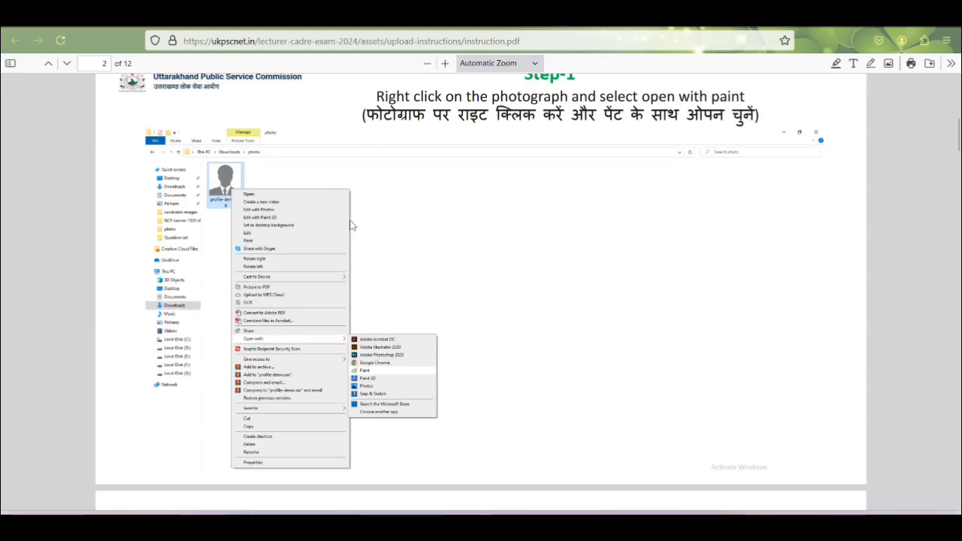
scroll(355, 225, down, 3)
scroll(405, 267, down, 9)
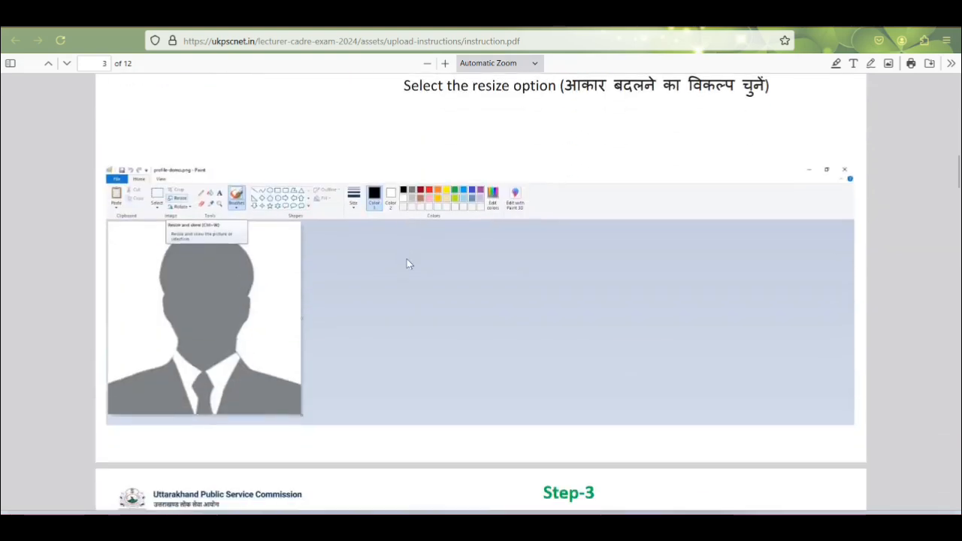
scroll(233, 183, down, 10)
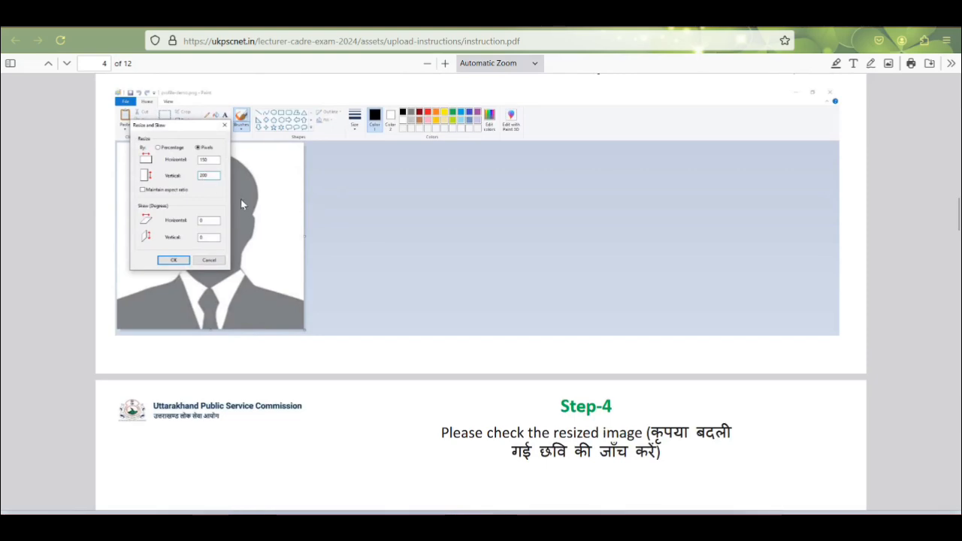
scroll(258, 193, down, 20)
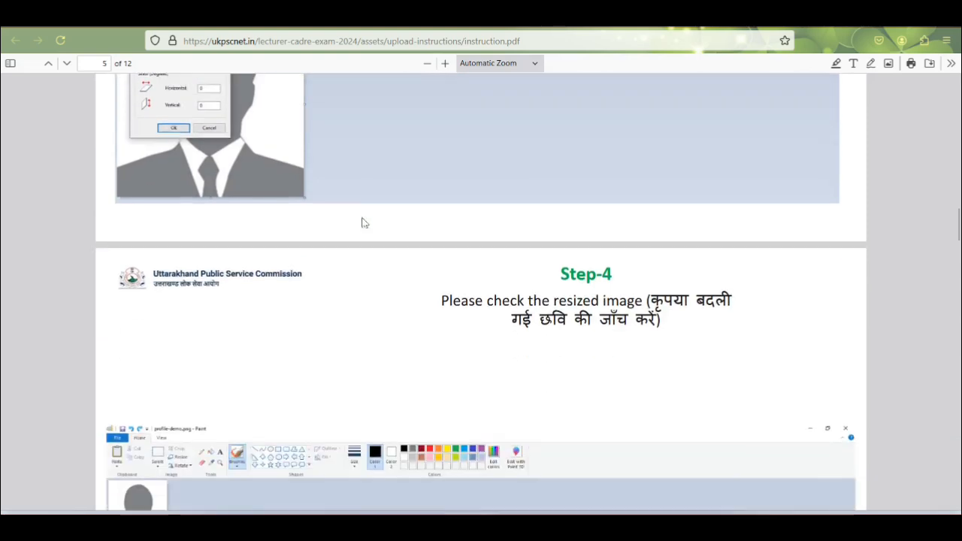
scroll(366, 266, down, 15)
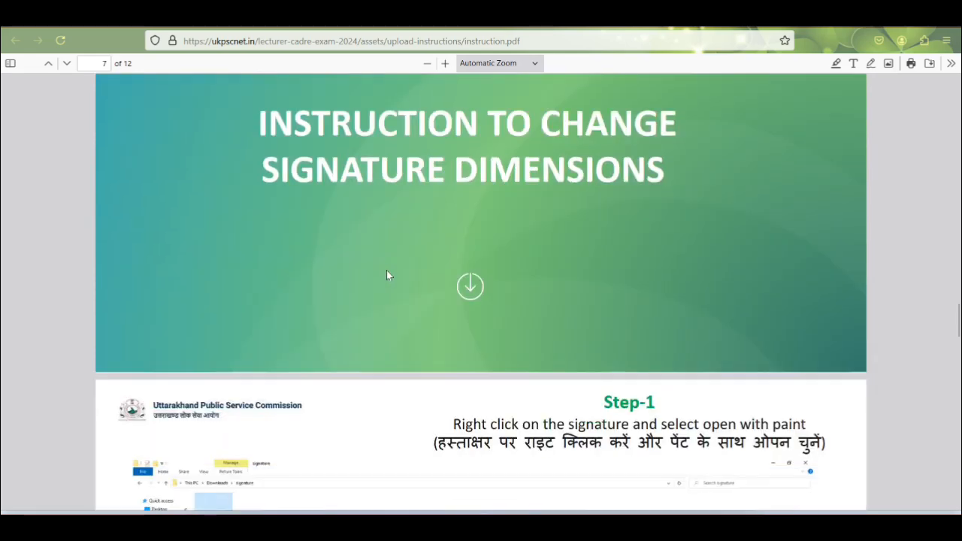
scroll(334, 298, down, 12)
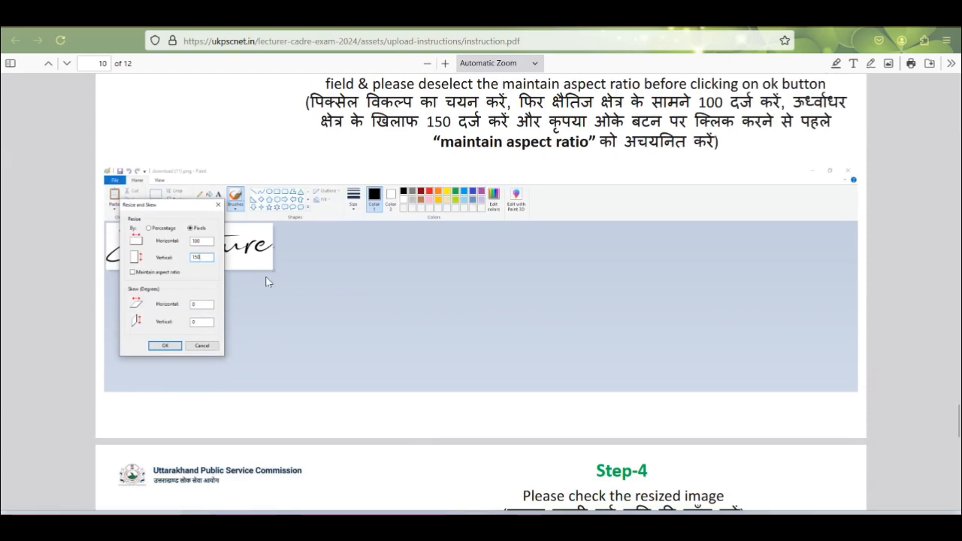
scroll(324, 281, down, 3)
scroll(324, 281, up, 3)
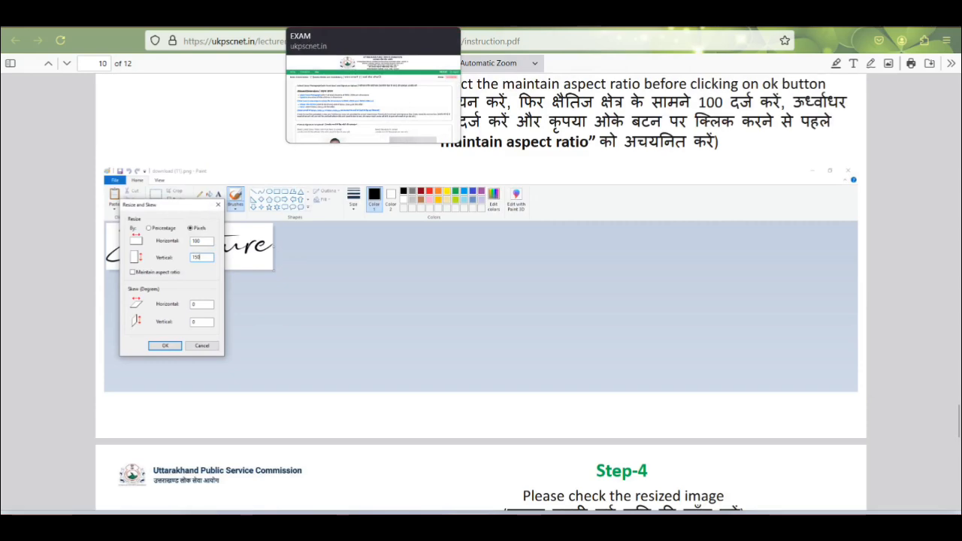
- Return to the application and submit the uploaded photo and signature, accepting the declaration that they are correct
click(323, 16)
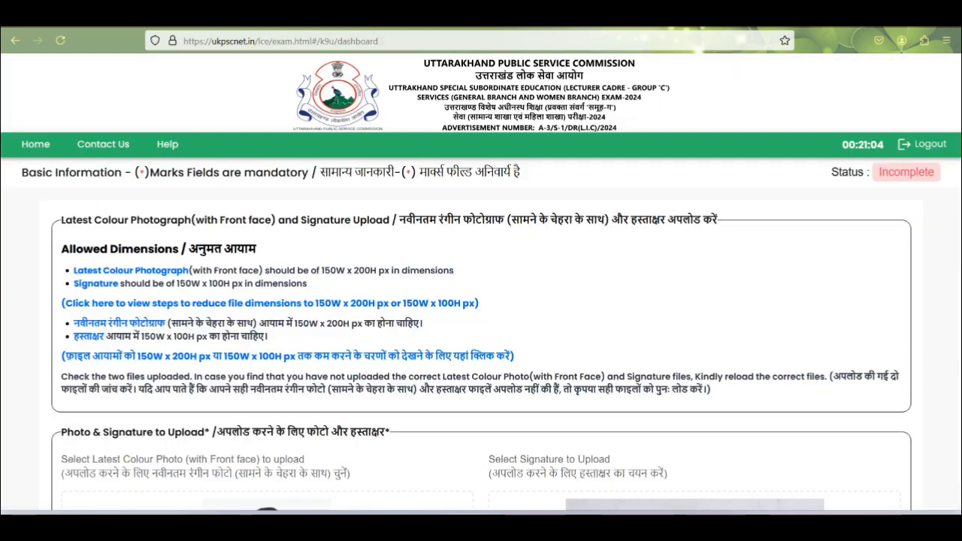
scroll(451, 263, down, 3)
scroll(451, 263, down, 4)
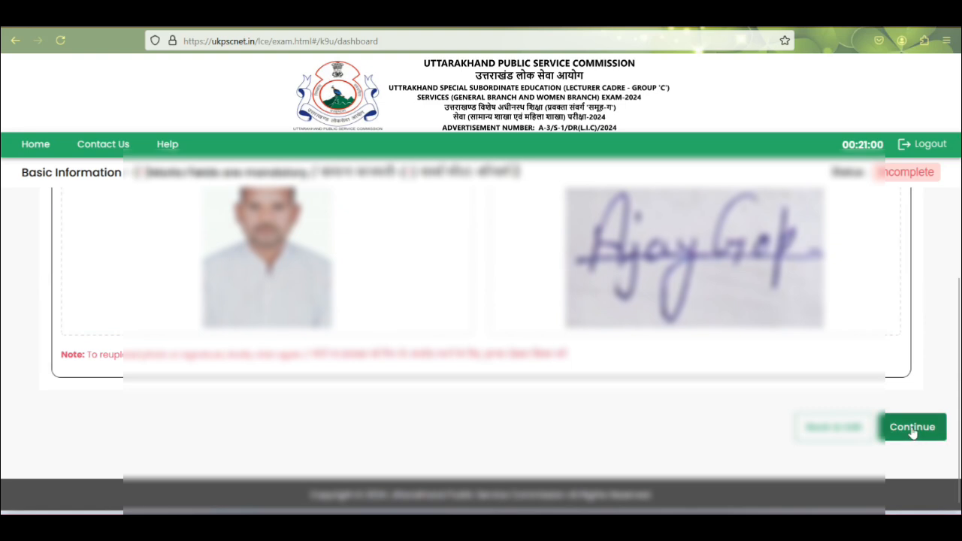
click(912, 427)
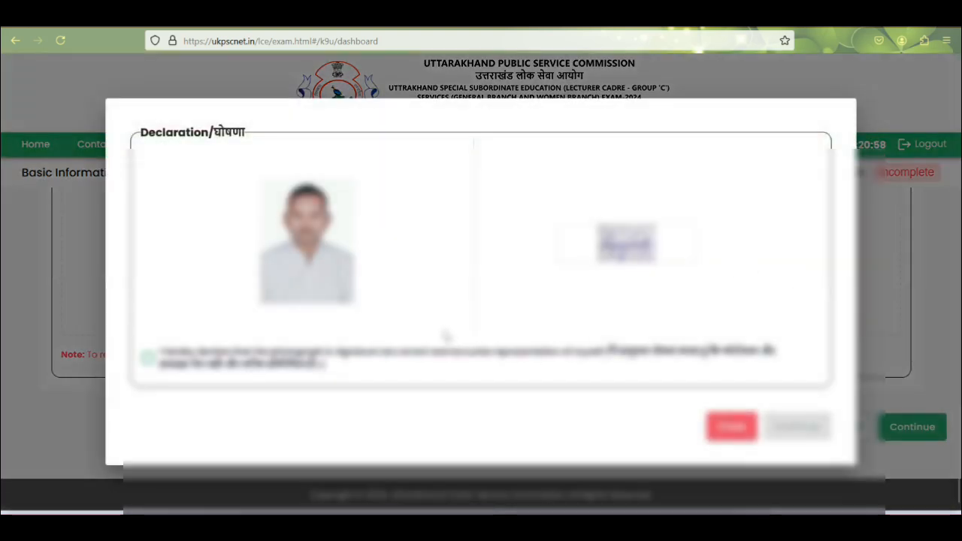
click(147, 358)
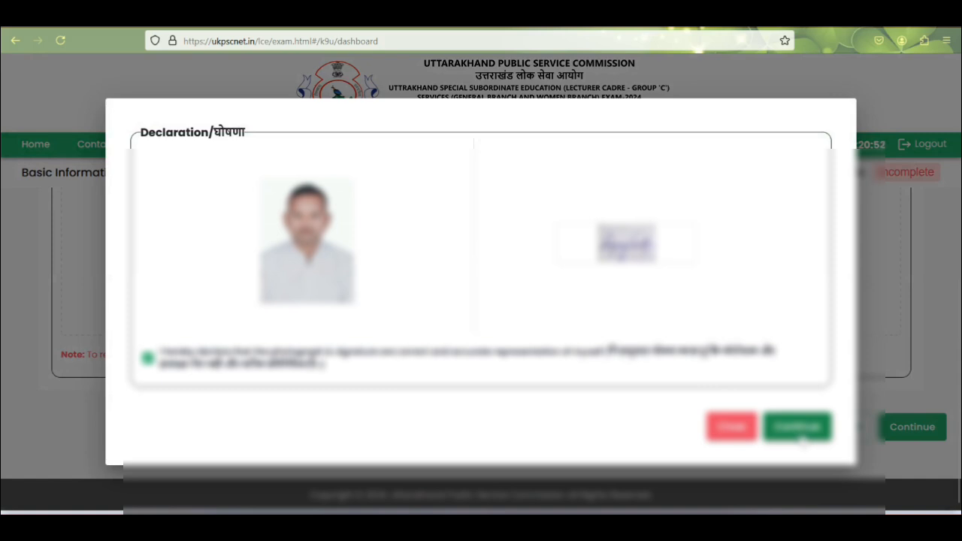
click(798, 427)
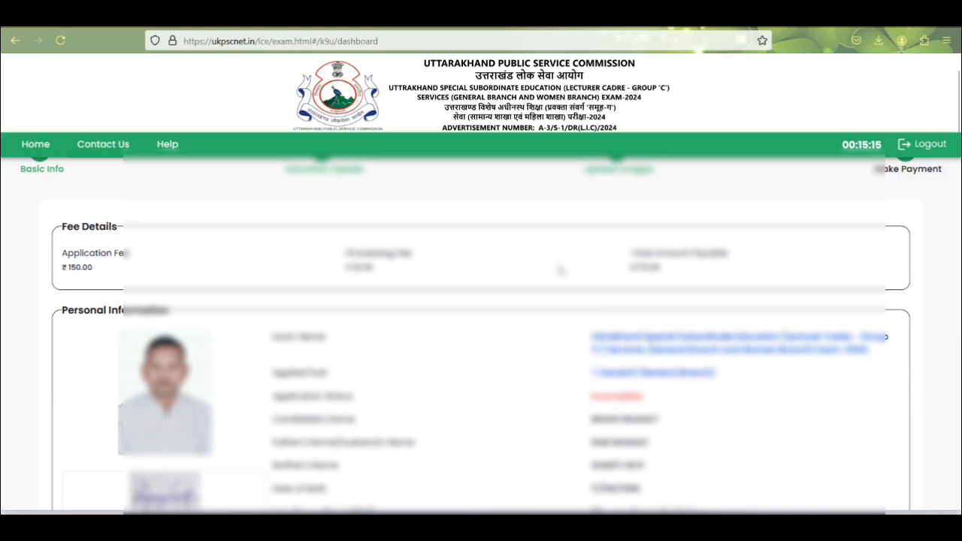
- Review the application preview from the fee and personal details through eligibility, category, address, education and ID proof
scroll(559, 269, down, 5)
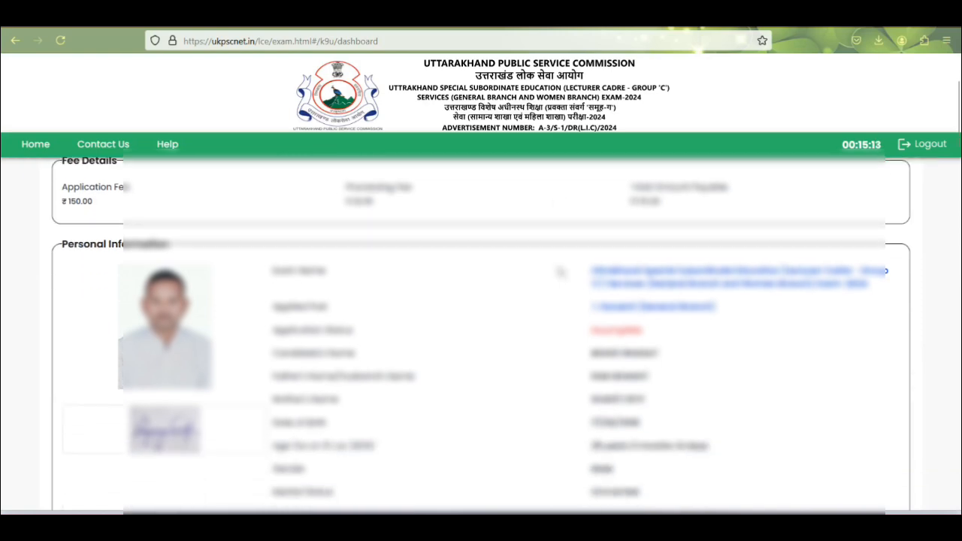
scroll(567, 288, down, 1)
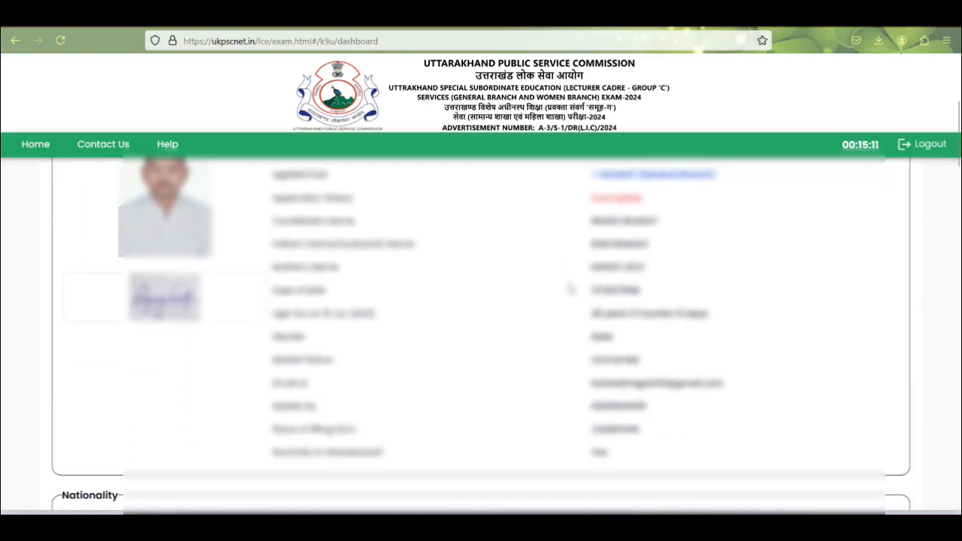
scroll(571, 289, down, 5)
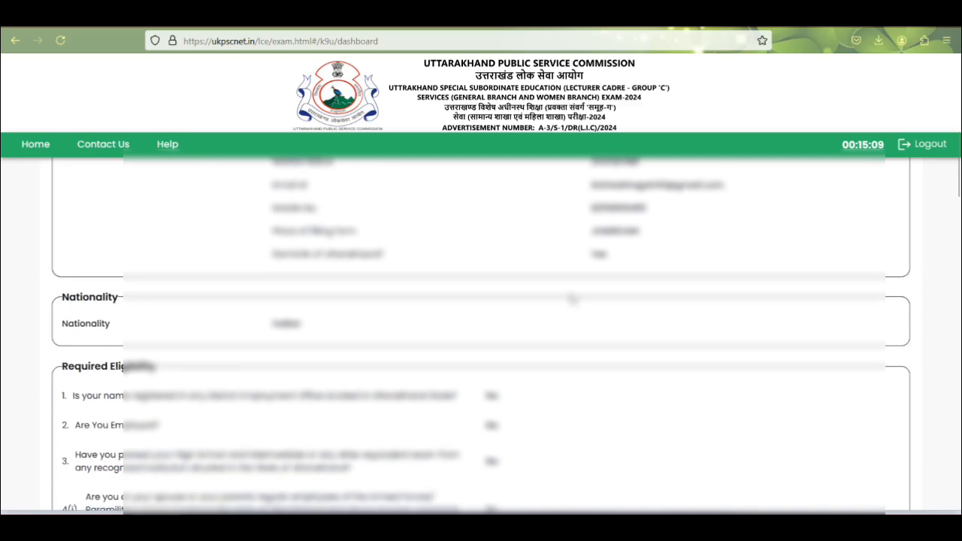
scroll(571, 299, down, 8)
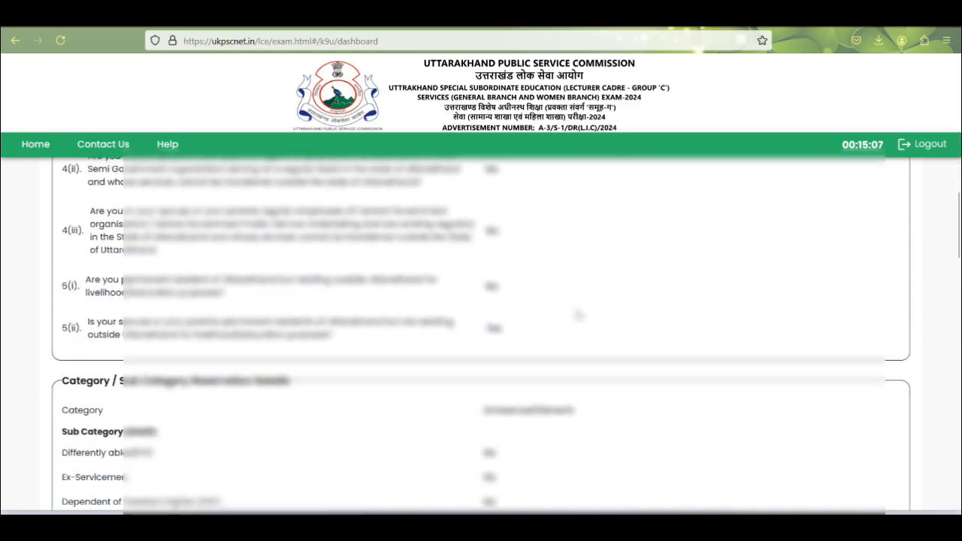
scroll(578, 314, down, 8)
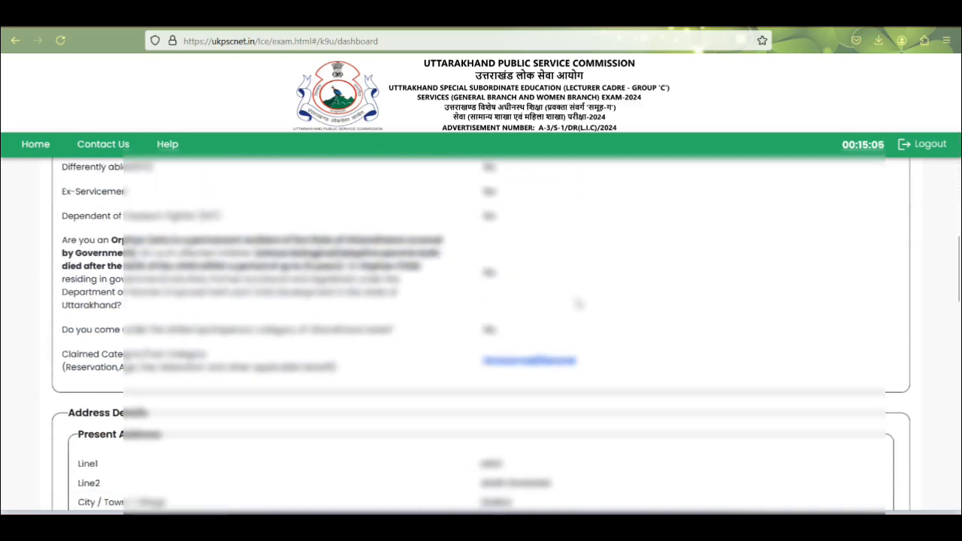
scroll(578, 304, down, 10)
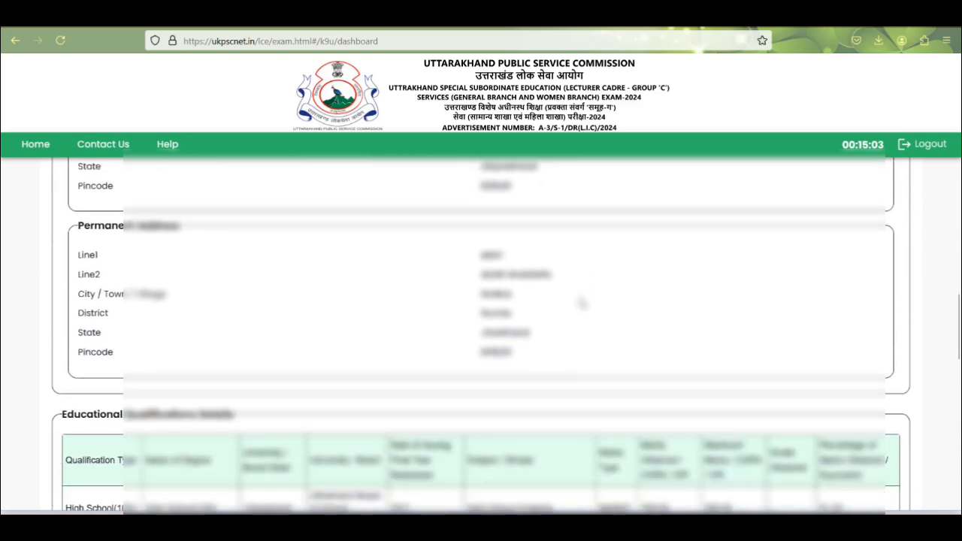
scroll(581, 303, down, 20)
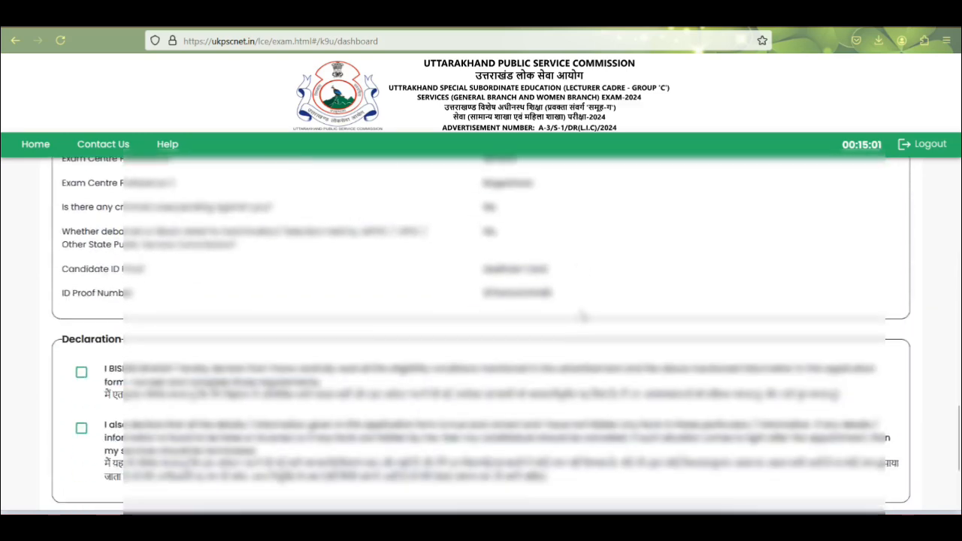
- Accept both declaration statements at the end of the application preview and proceed to payment confirmation
scroll(582, 316, down, 2)
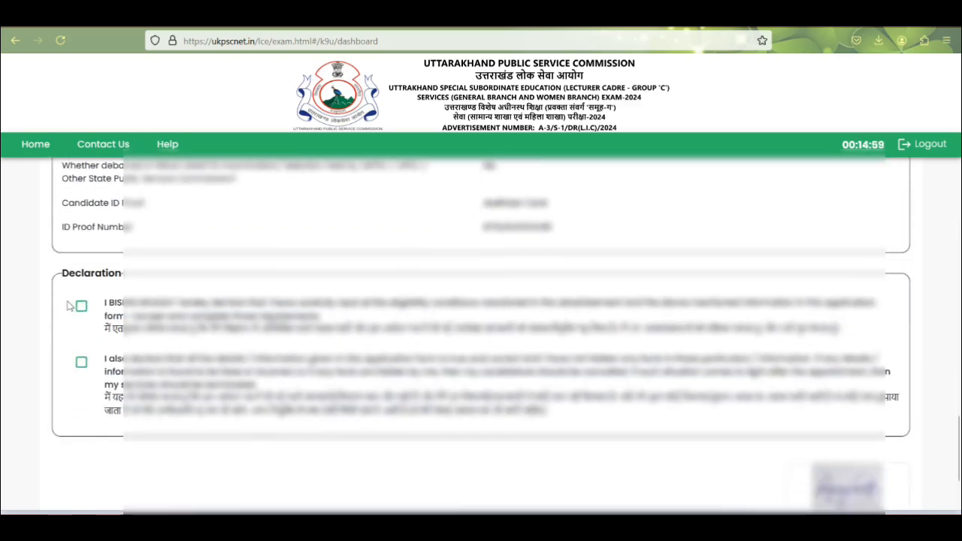
click(81, 307)
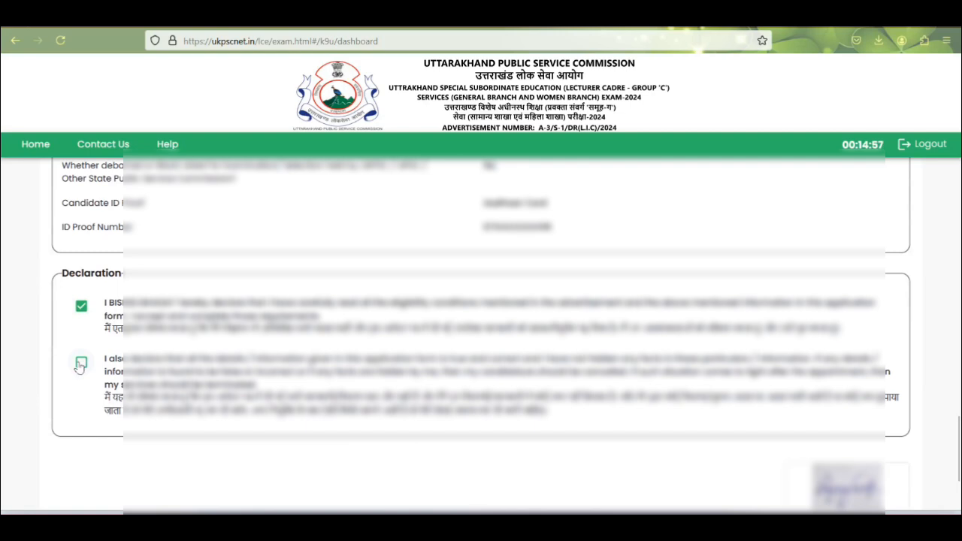
click(81, 365)
scroll(518, 295, down, 4)
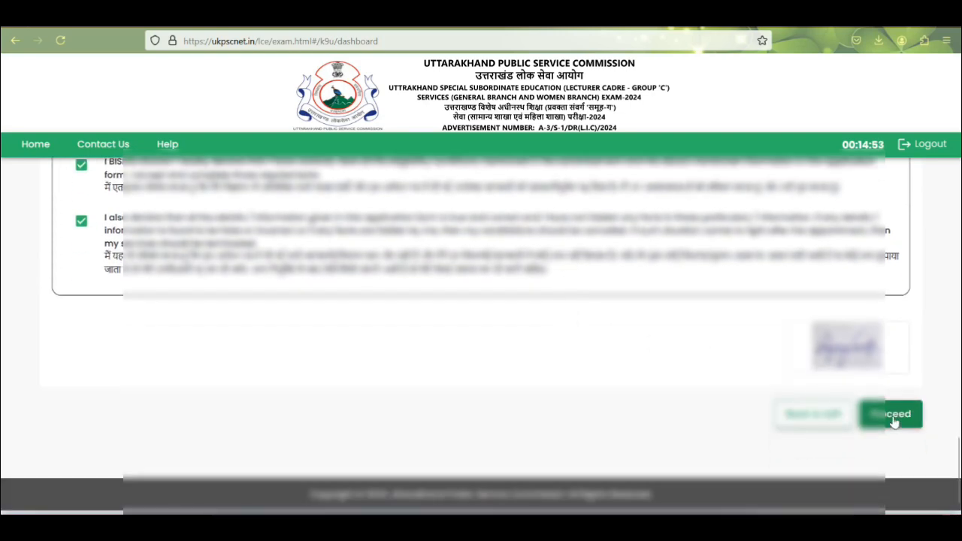
click(894, 422)
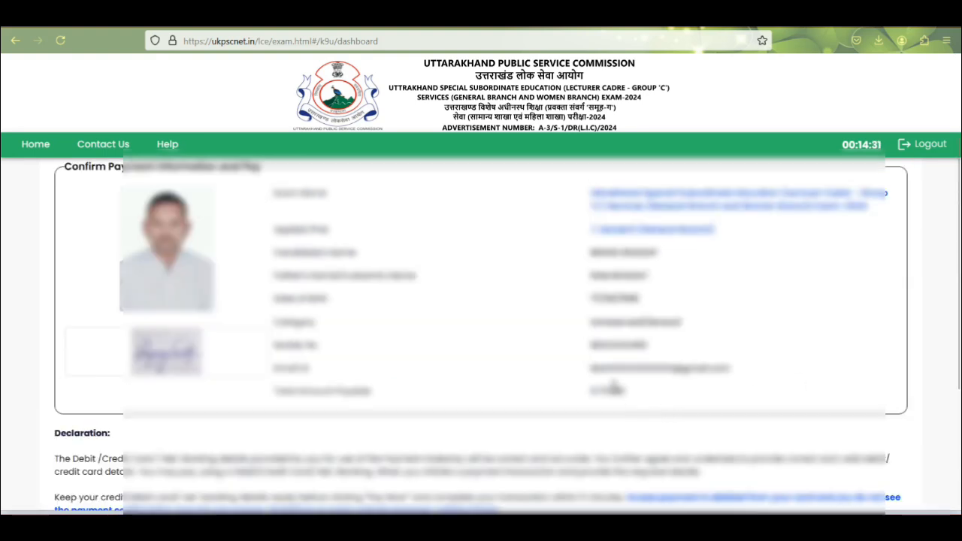
- Check the payment information and declaration, and proceed to the payment gateway to pay the application fee
scroll(614, 386, down, 4)
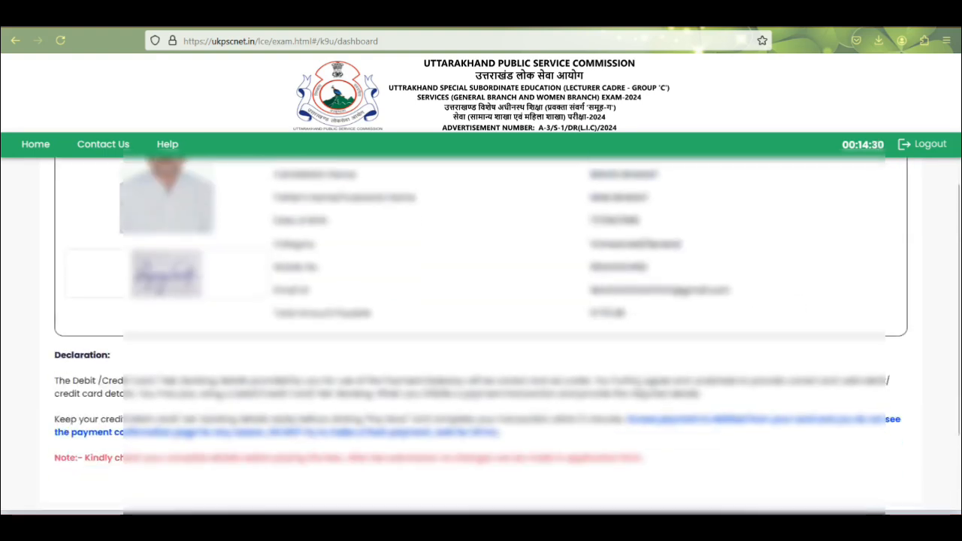
scroll(871, 431, up, 1)
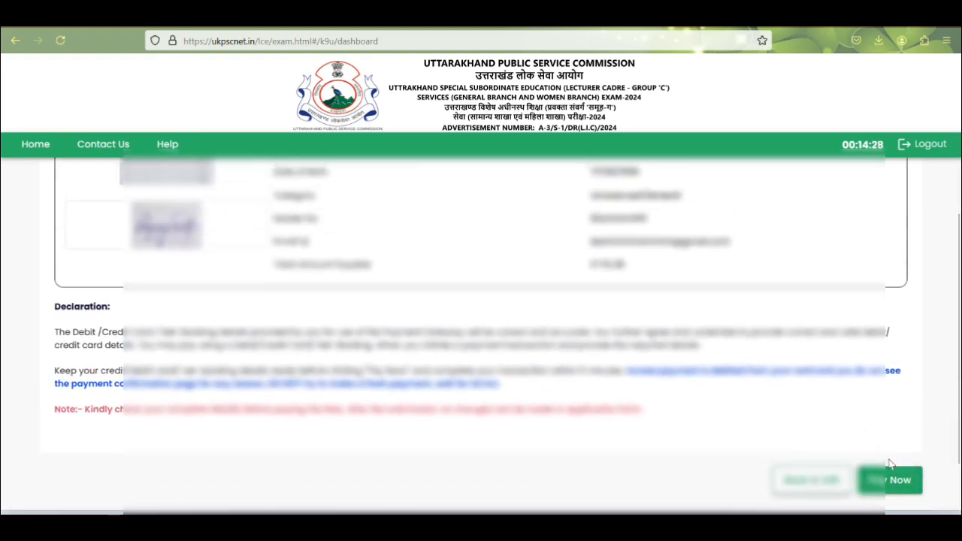
scroll(890, 462, down, 1)
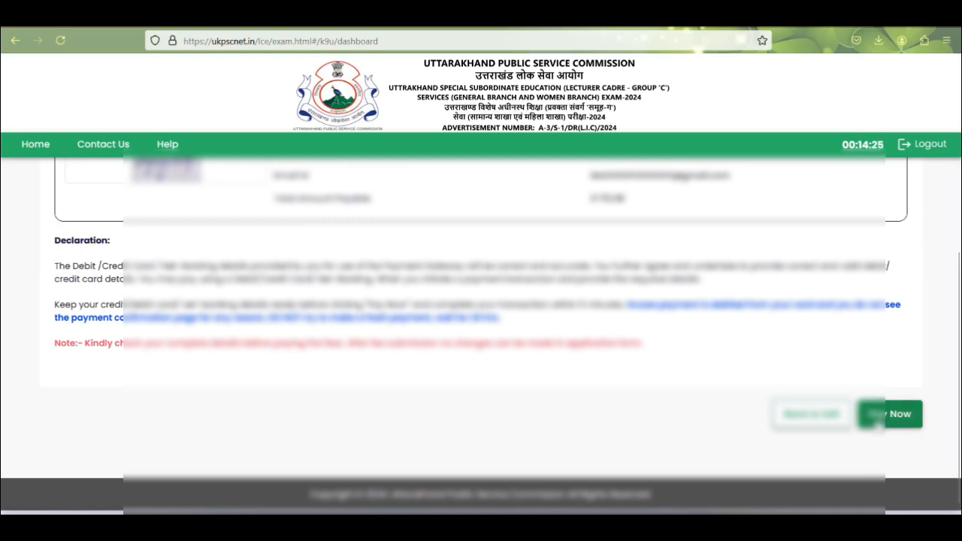
click(876, 423)
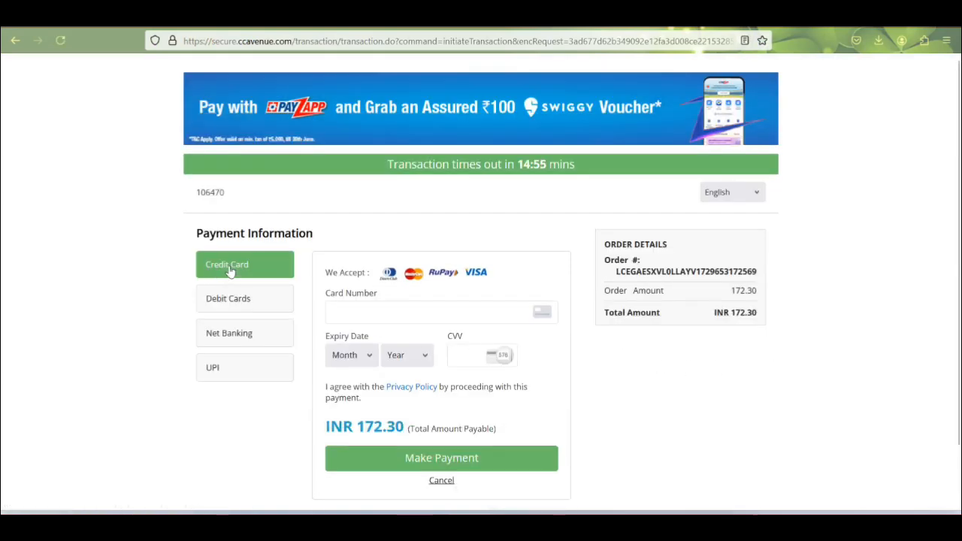
- Choose UPI as the payment method and look over its QR code and UPI ID options
click(232, 373)
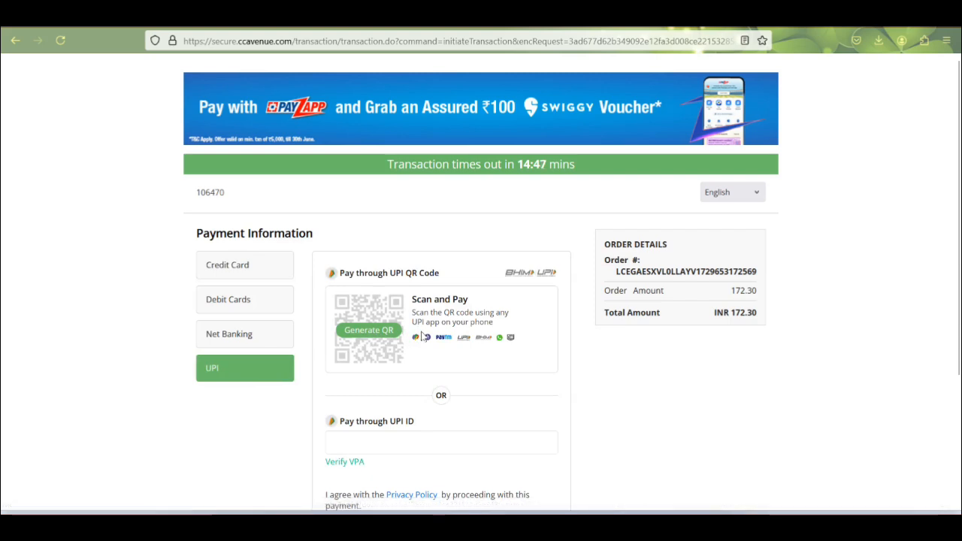
scroll(376, 315, down, 1)
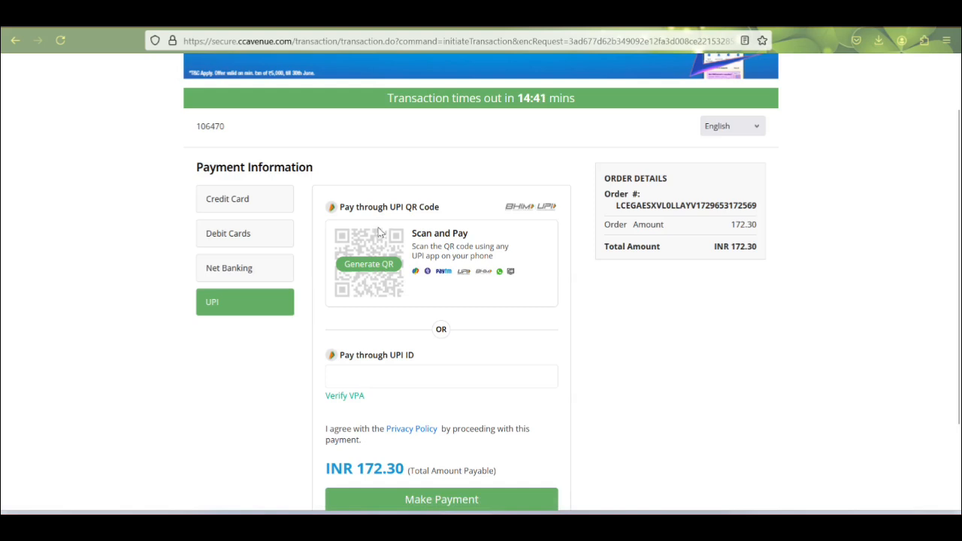
scroll(394, 229, down, 3)
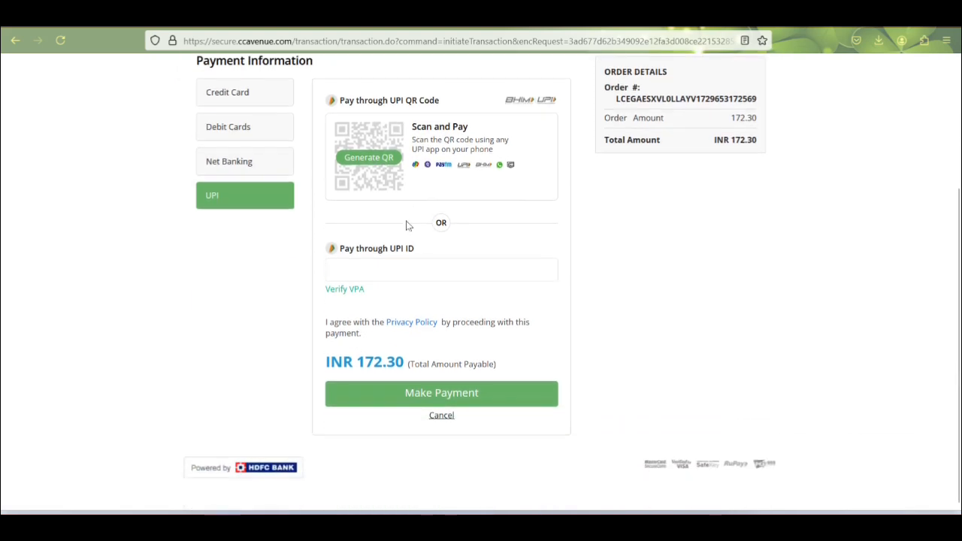
scroll(451, 219, up, 2)
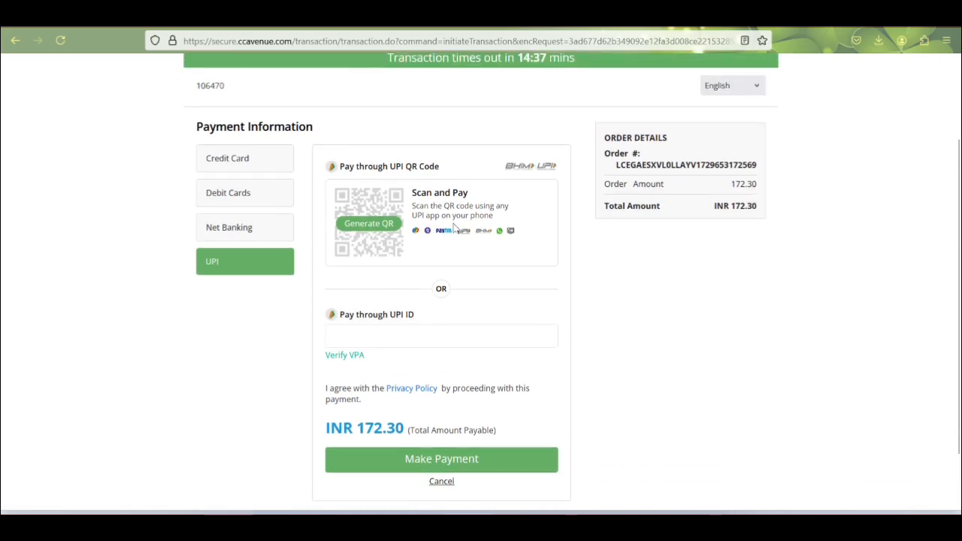